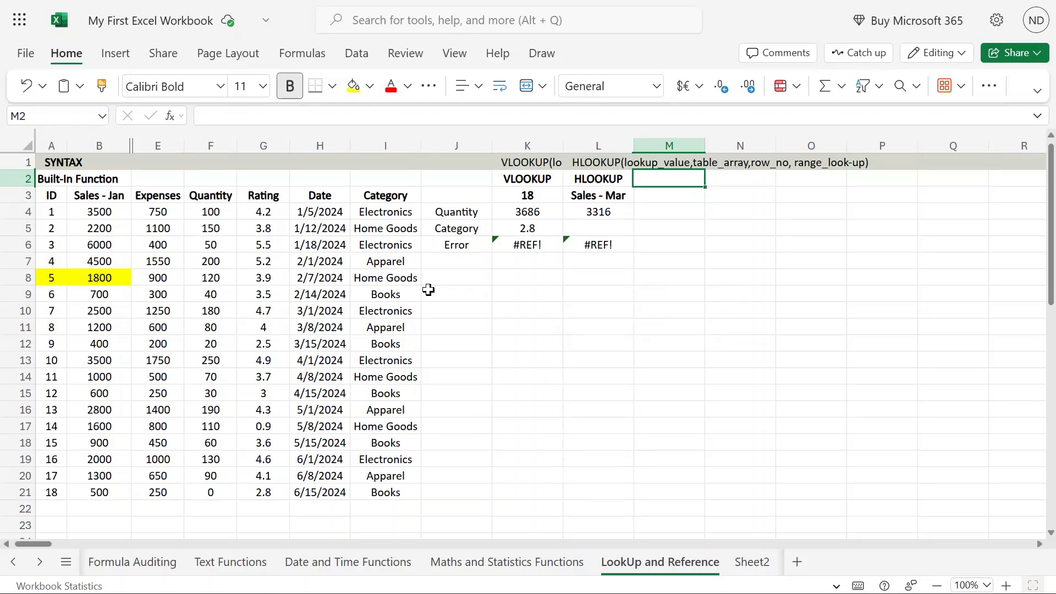
- Enter the heading LOOKUP in cell M2, beside the HLOOKUP heading
mouse_move(527, 1)
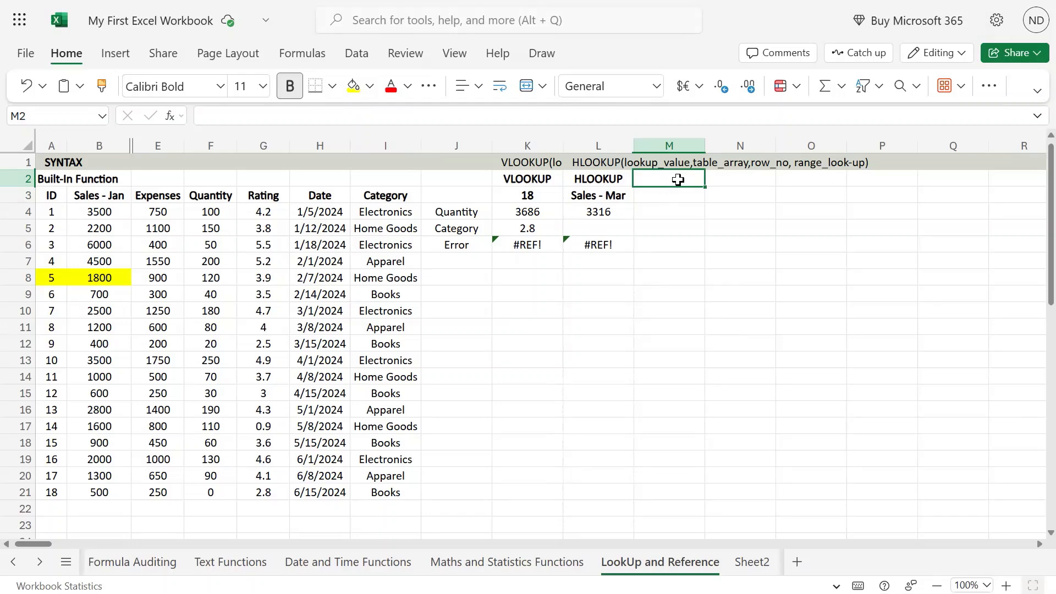
text(LPP)
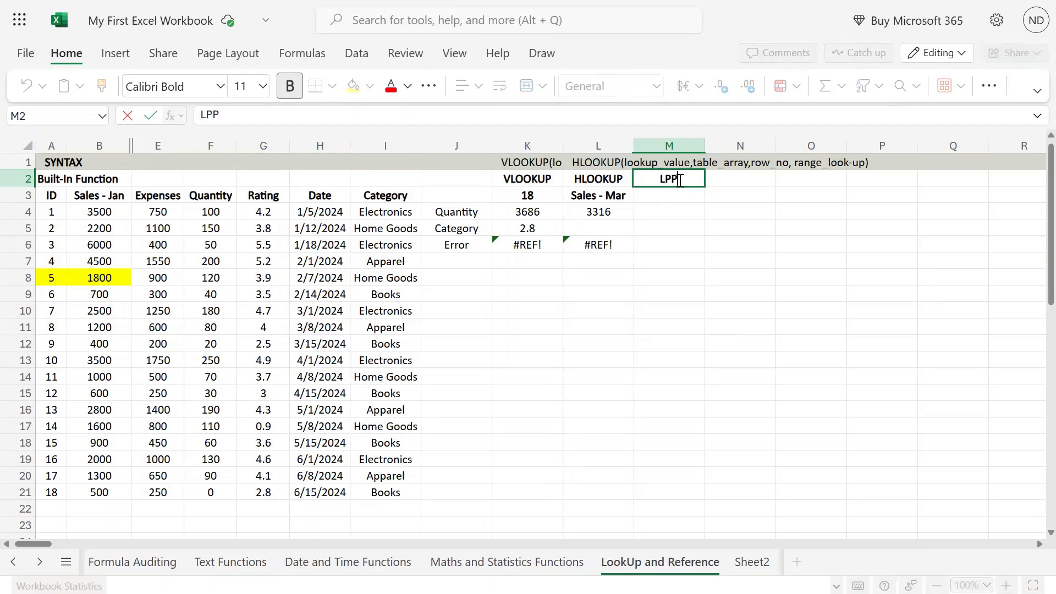
key(BackSpace)
key(BackSpace)
text(OOKUP)
key(Return)
key(Up)
key(Up)
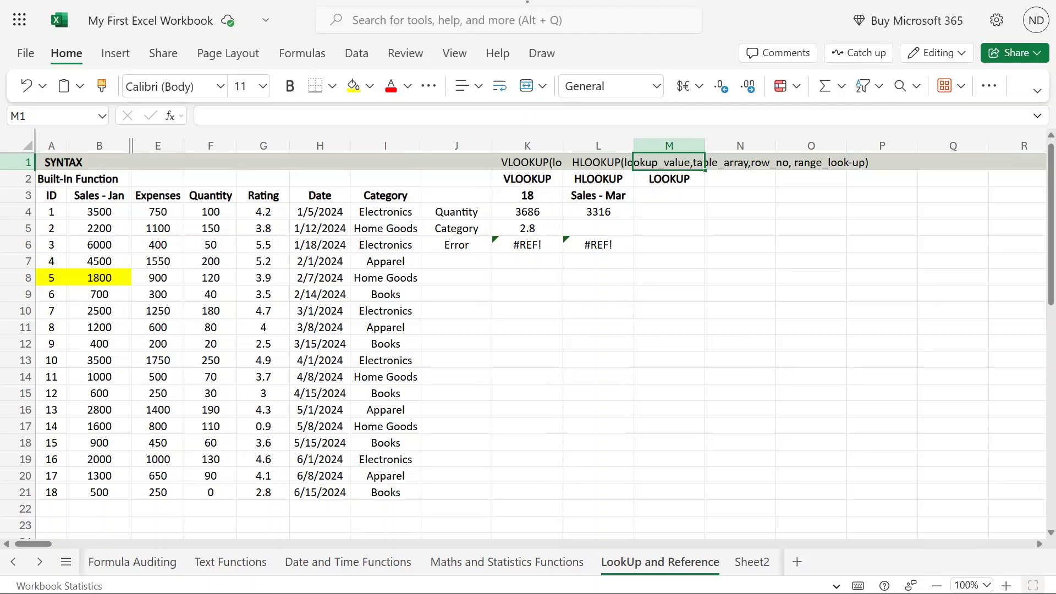
click(541, 177)
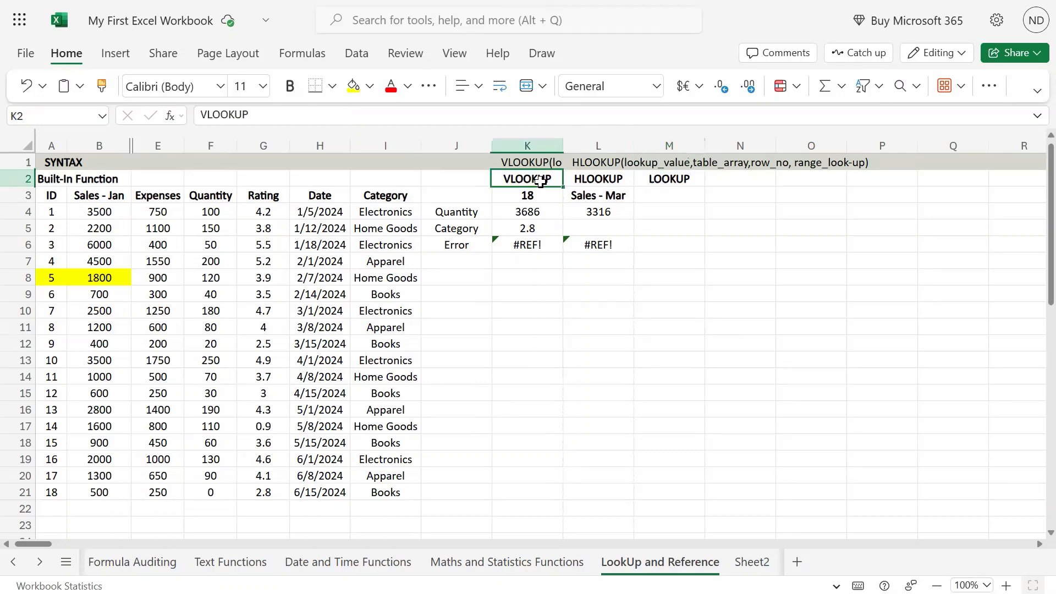
click(578, 179)
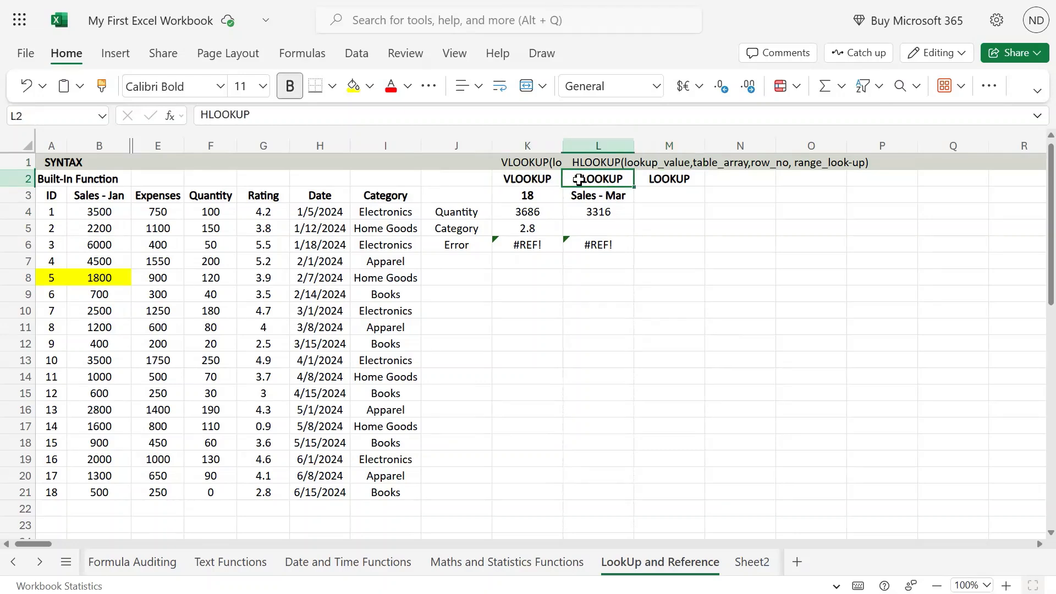
click(669, 176)
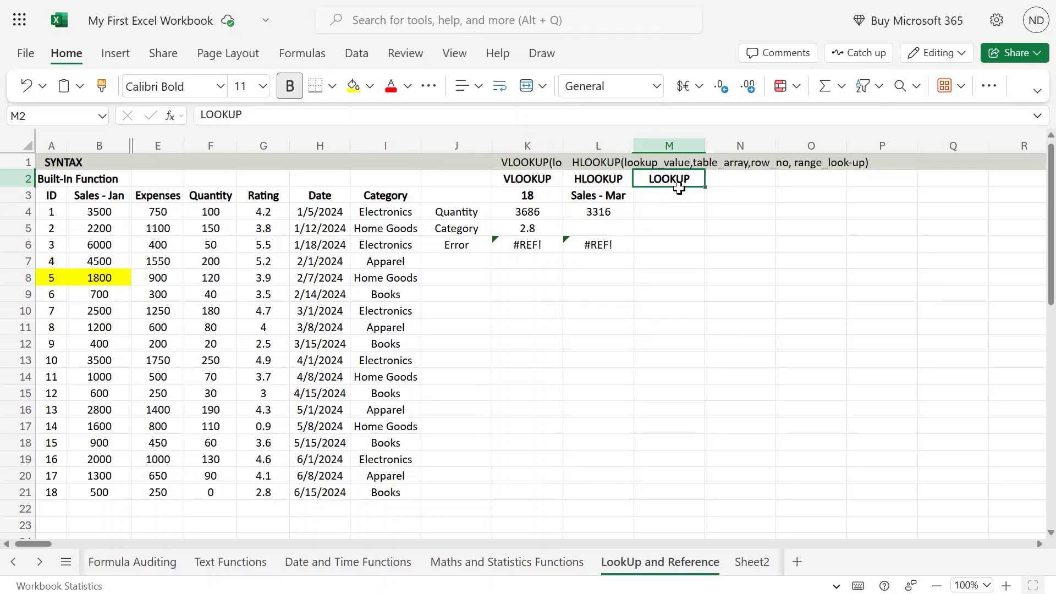
mouse_move(527, 2)
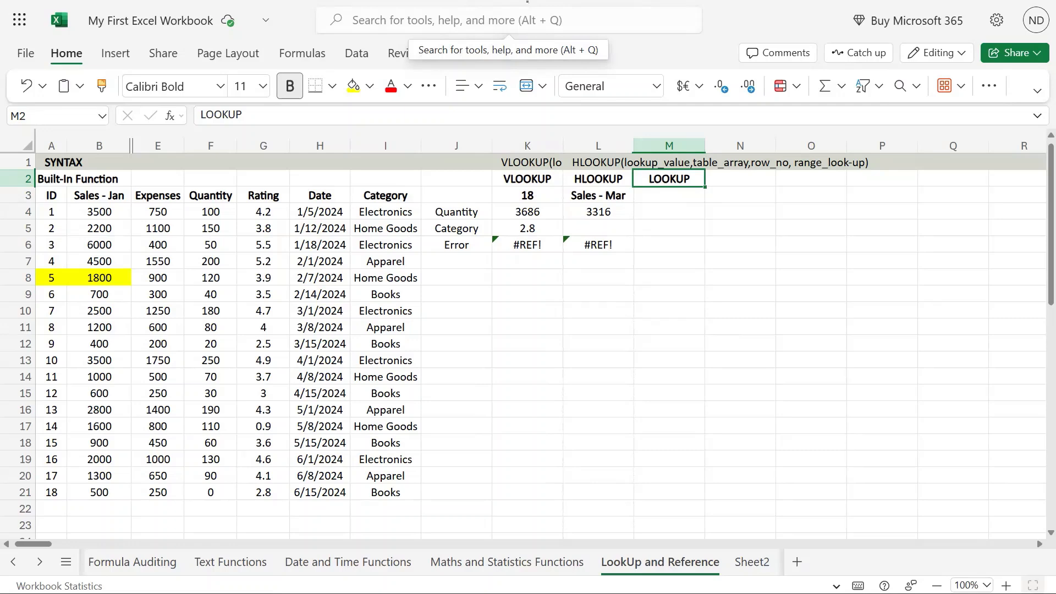
- Begin the syntax note in cell M1 with "VECTOR -> LOOKUP("
click(675, 166)
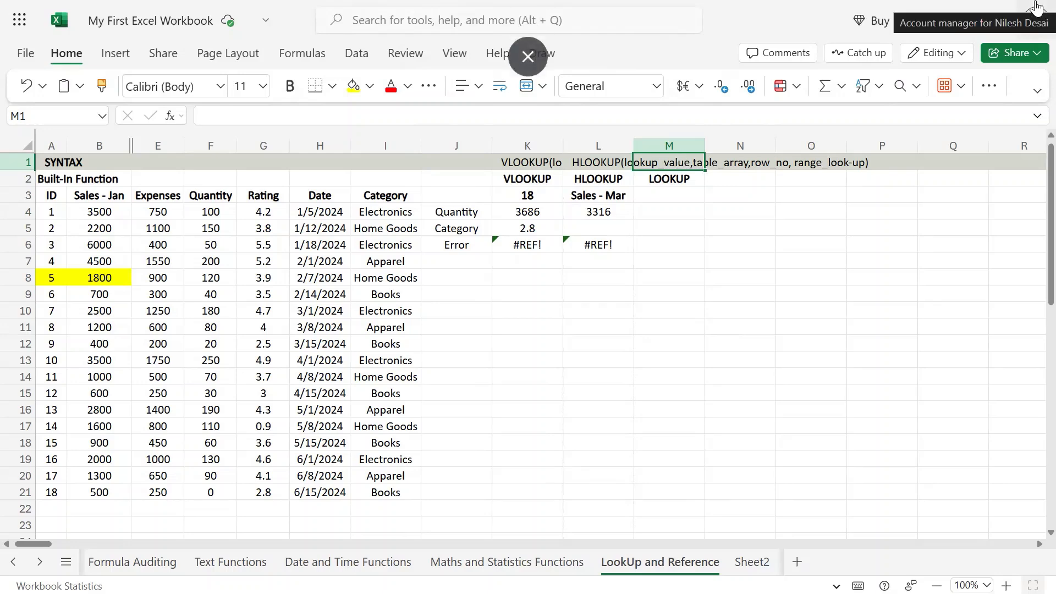
text(lOP)
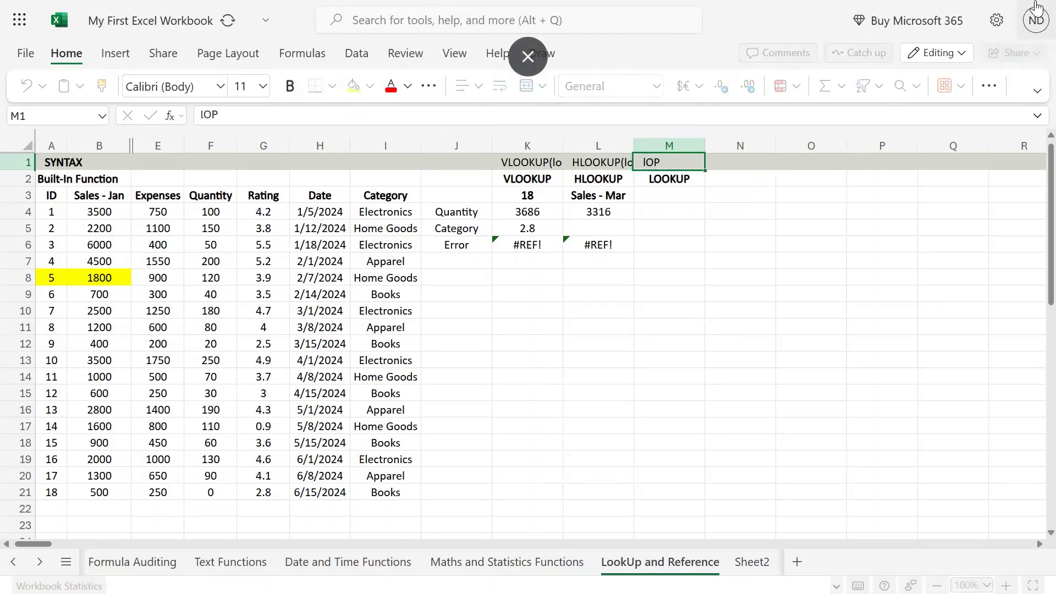
double_click(669, 163)
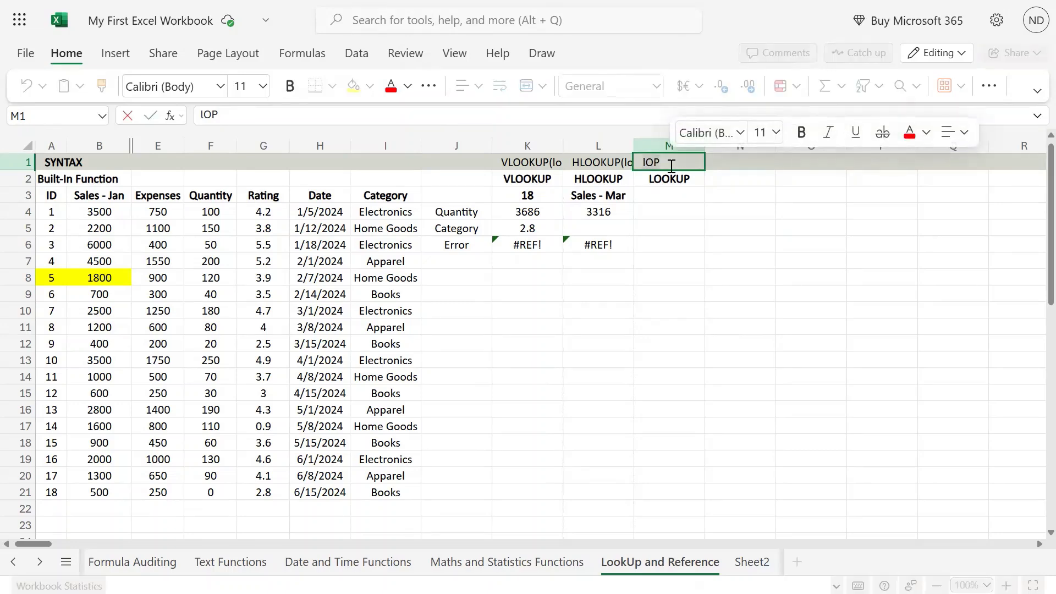
text(LOOKU)
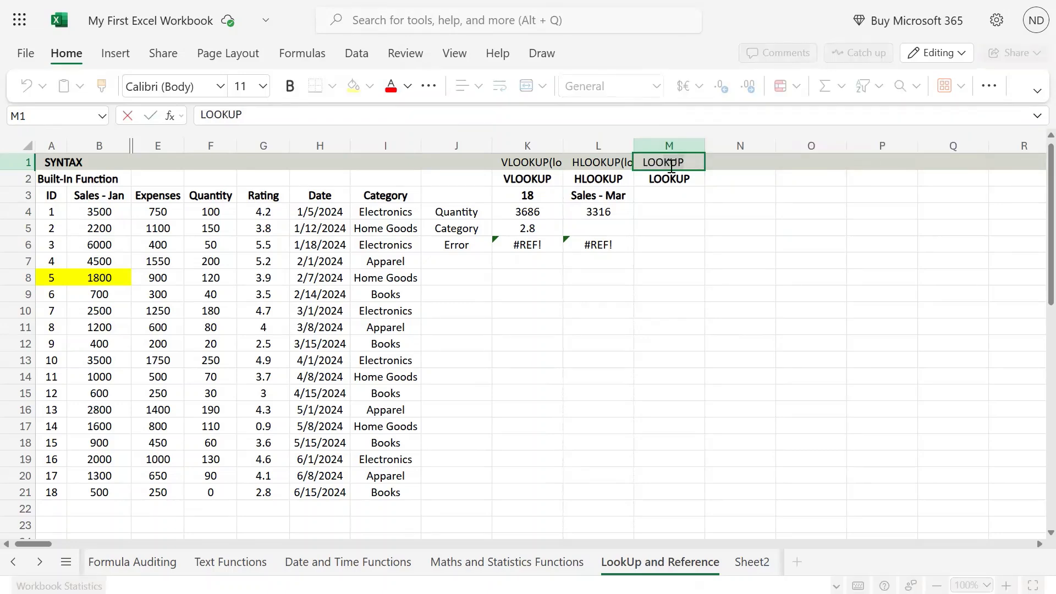
text(P)
text(()
text(vECTOR -)
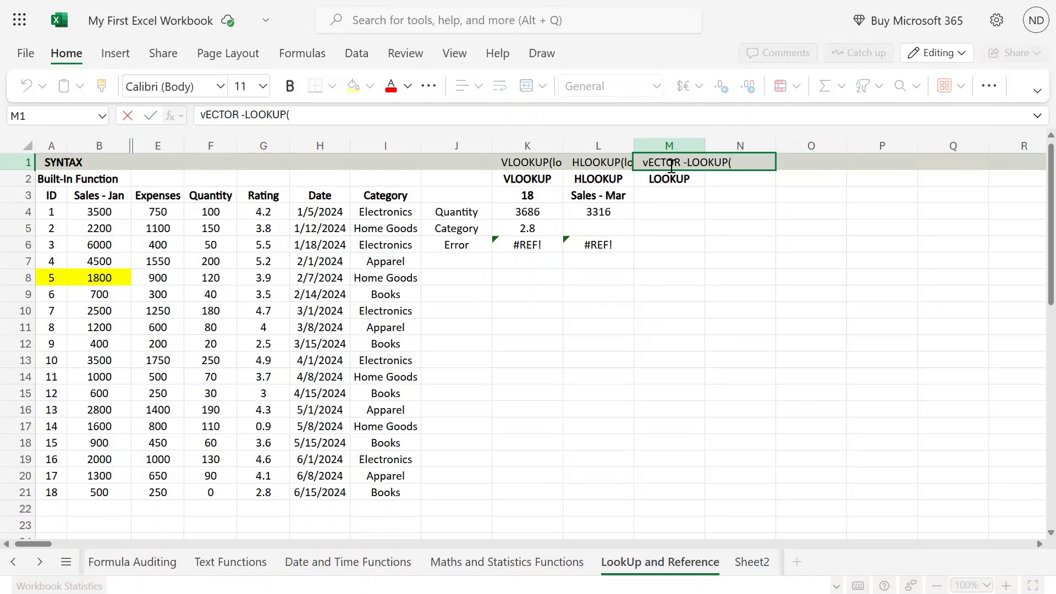
text(>>)
key(BackSpace)
key(BackSpace)
text(>)
key(BackSpace)
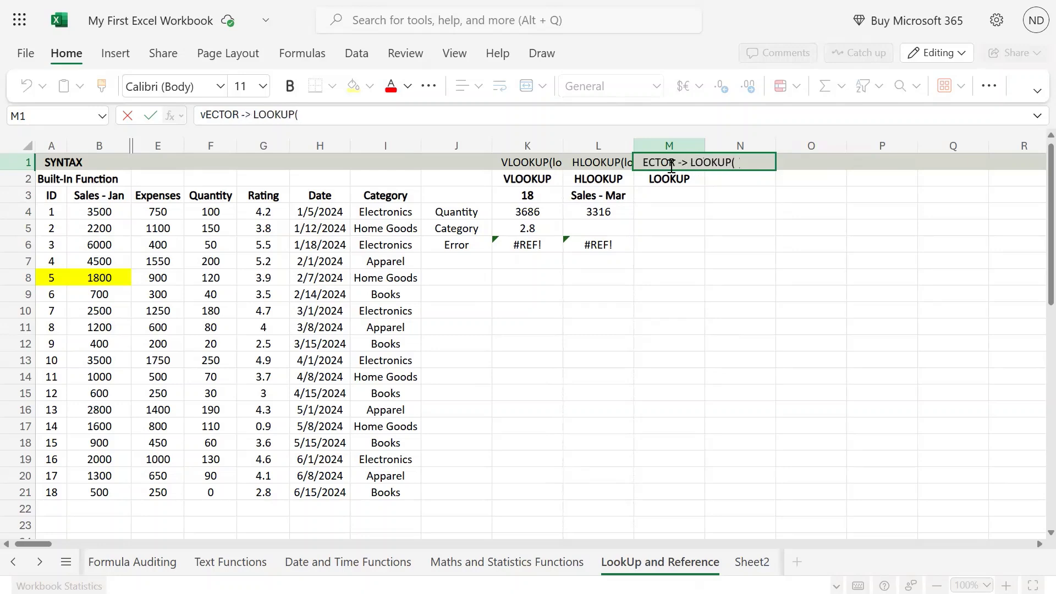
text(V)
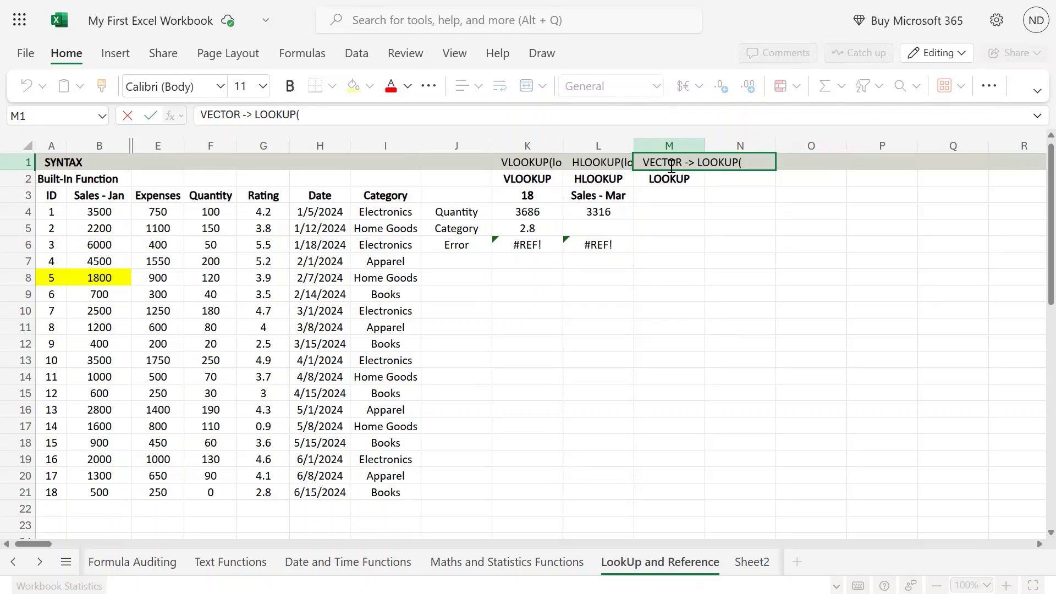
- Continue the vector syntax in M1 with the first argument "lookup_value,"
text(lOOKUP)
key(BackSpace)
key(BackSpace)
key(BackSpace)
text(ookup)
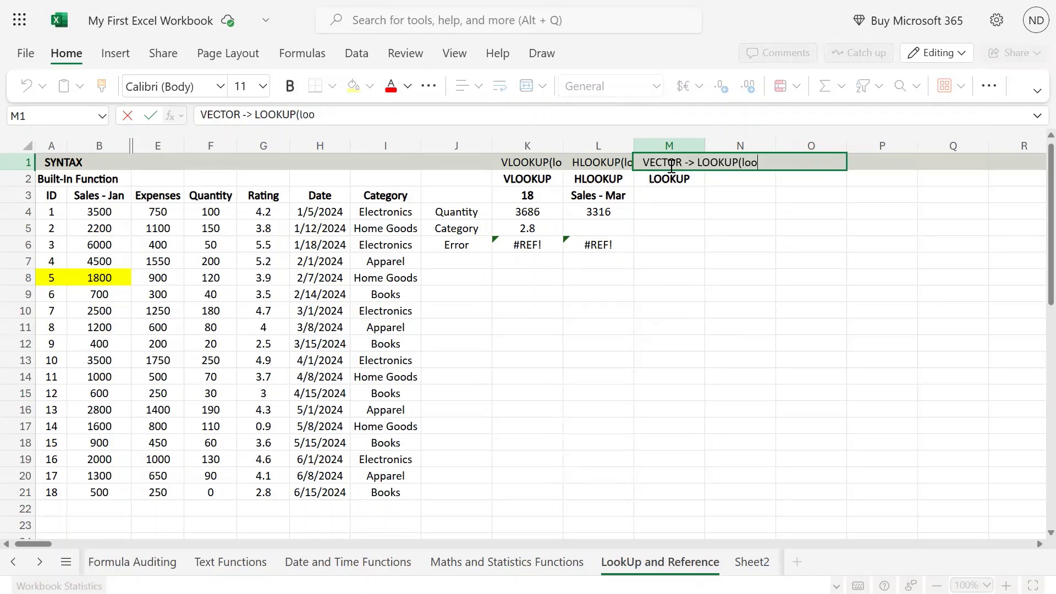
text(_a)
key(BackSpace)
text(val)
key(BackSpace)
text(lue)
text(,)
- Complete the vector syntax in M1 with "lookup_vector,[result_vector])" and a trailing line break, and commit the entry
text(look)
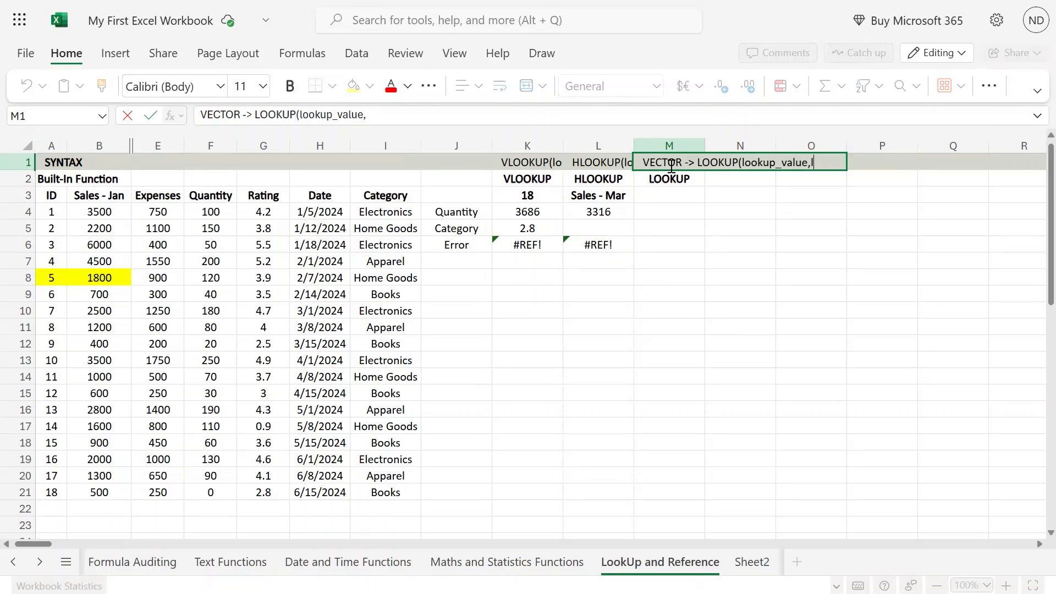
text(+)
key(BackSpace)
text(_=)
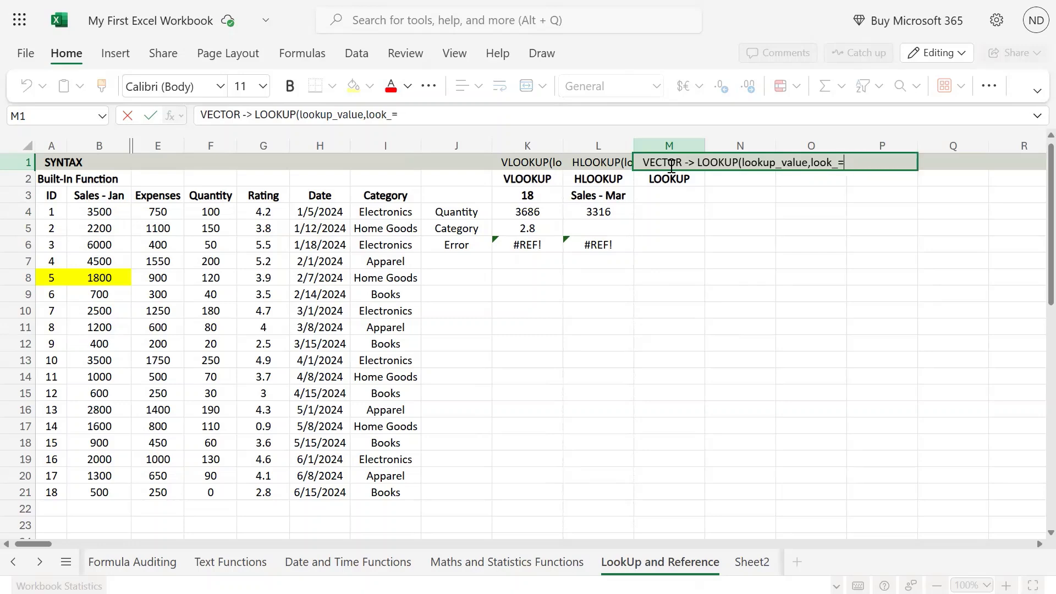
key(BackSpace)
key(BackSpace)
text(up_vector,)
text([result[)
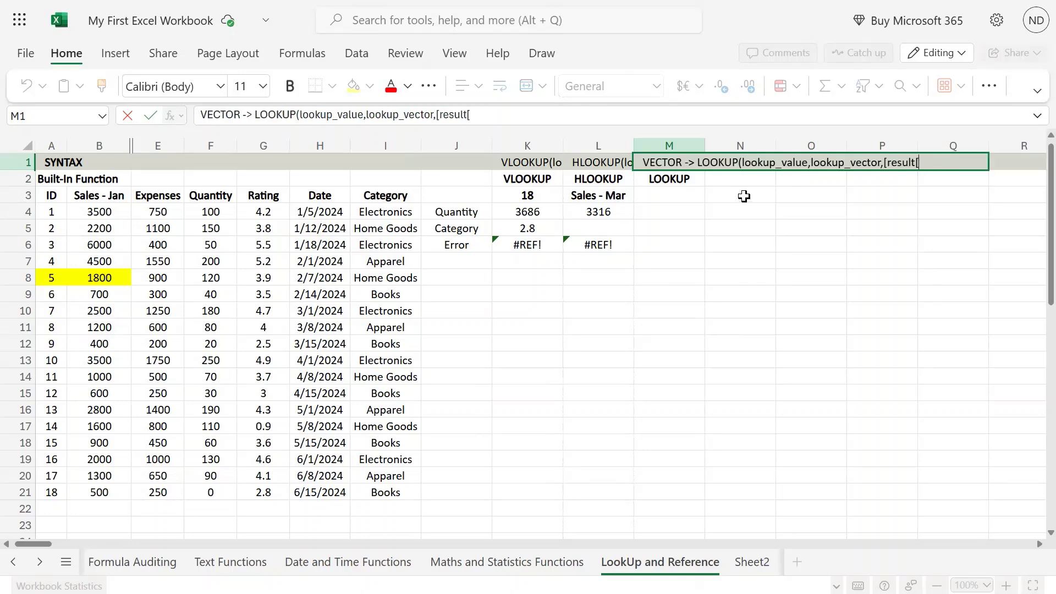
key(BackSpace)
text(_vector]))
key(alt+Return)
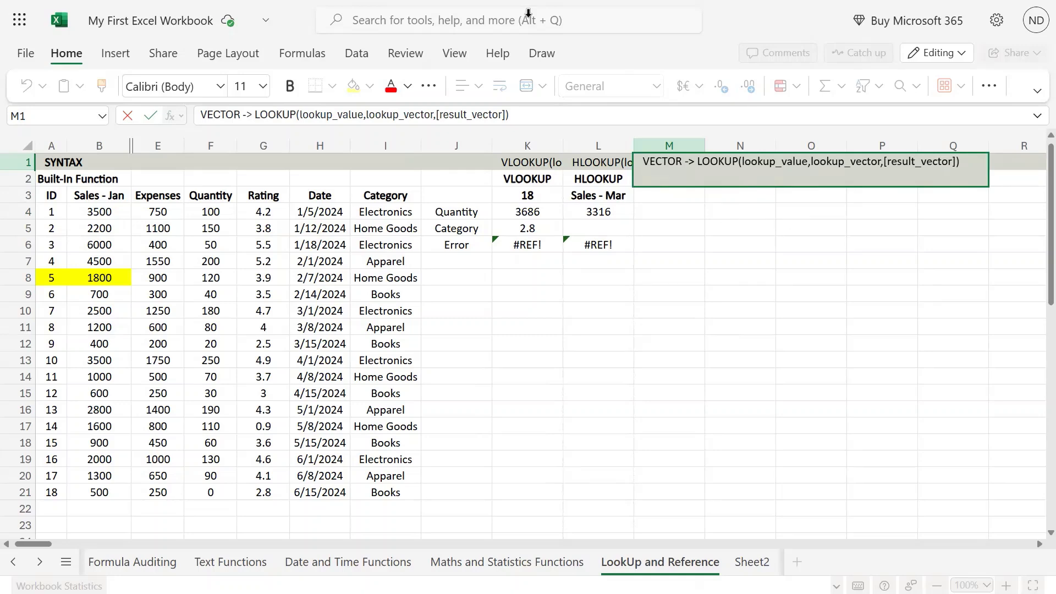
key(ctrl+Return)
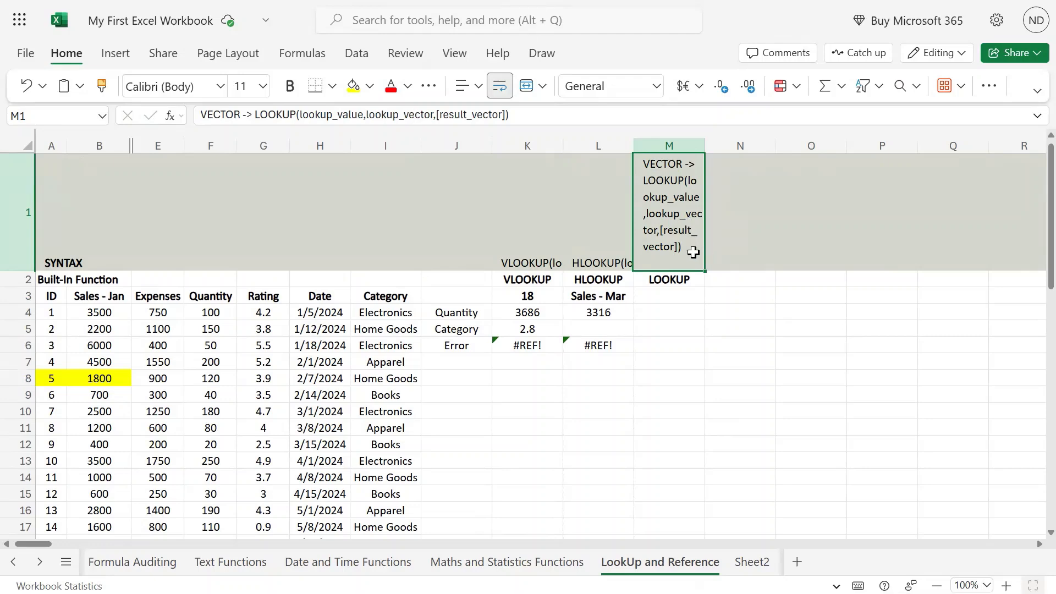
- Add a line break at the end of the text in M1 and turn off text wrapping for the cell
click(566, 117)
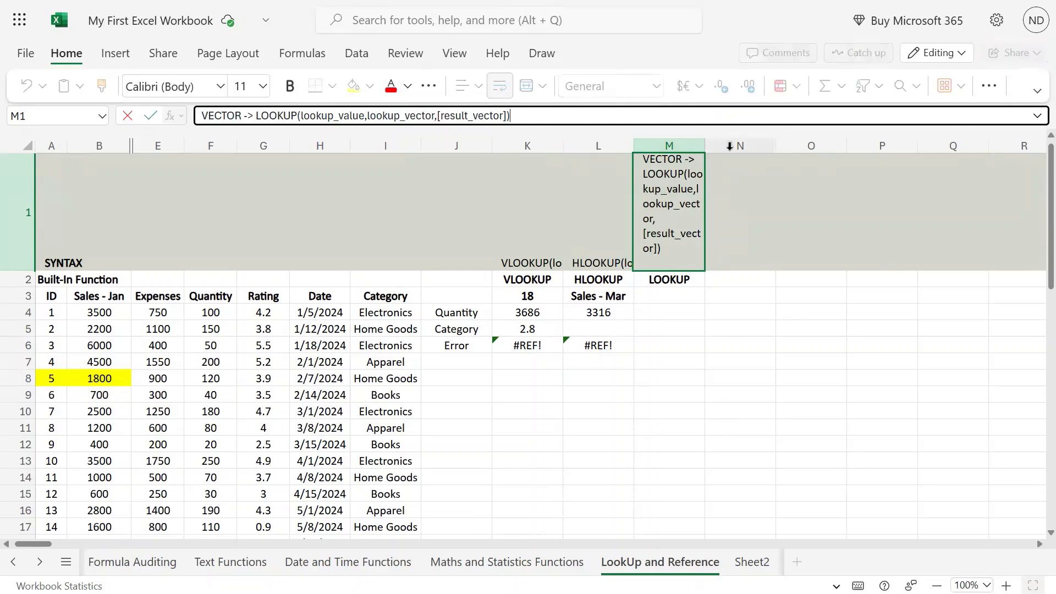
key(alt+Return)
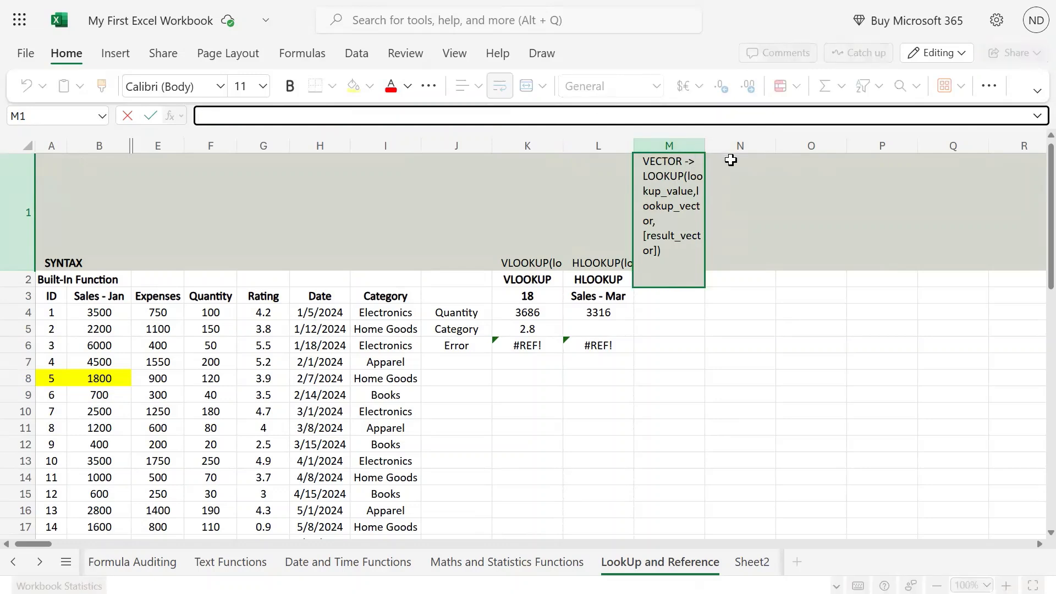
key(Return)
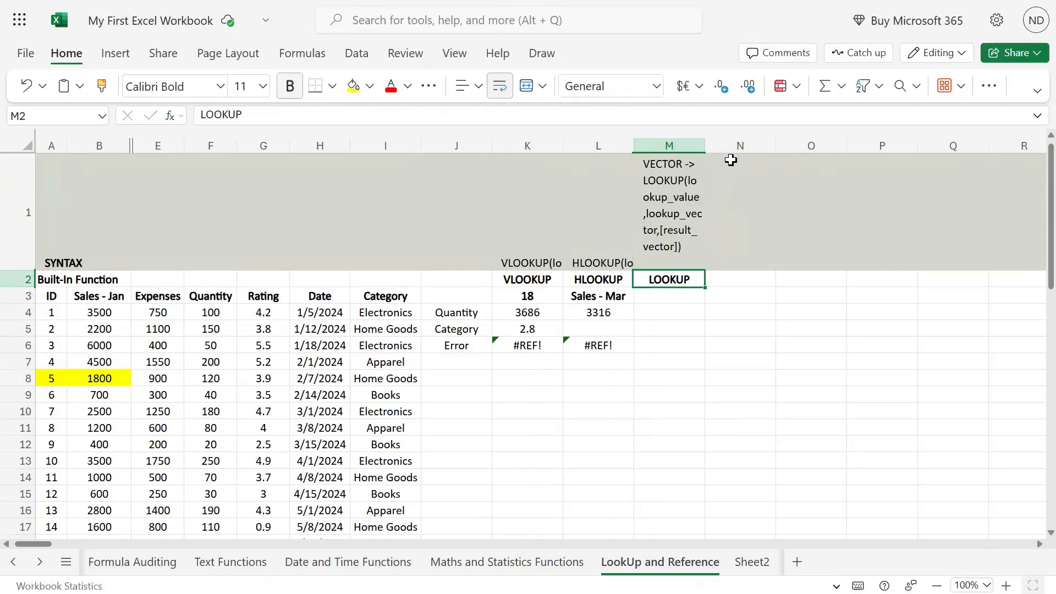
key(Up)
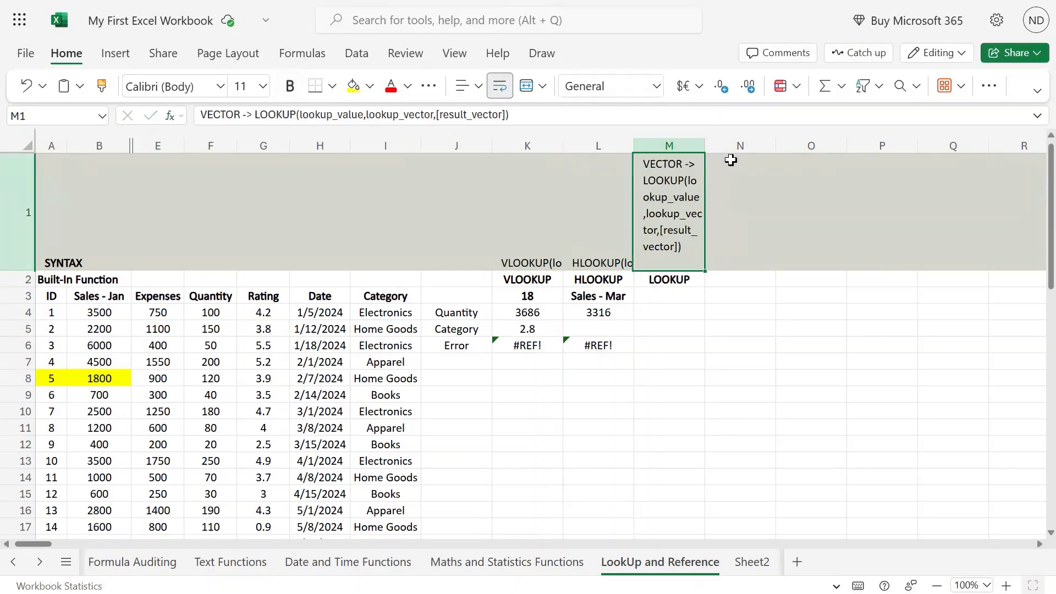
click(505, 90)
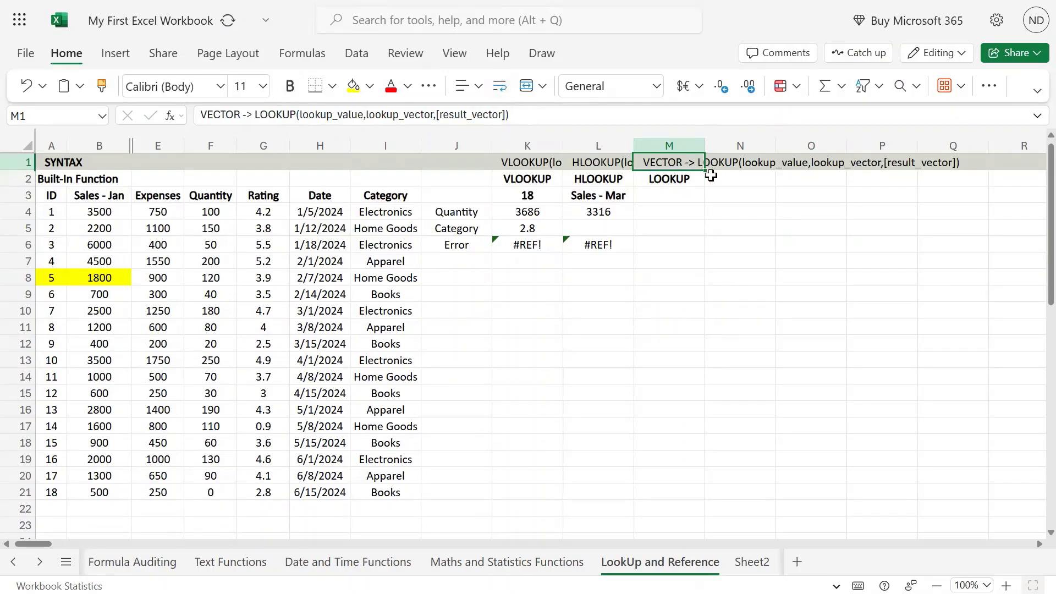
- Add the second line "ARRAY -> LOOKUP(lookup_value, array)" to M1 and turn off text wrapping for the cell
key(F2)
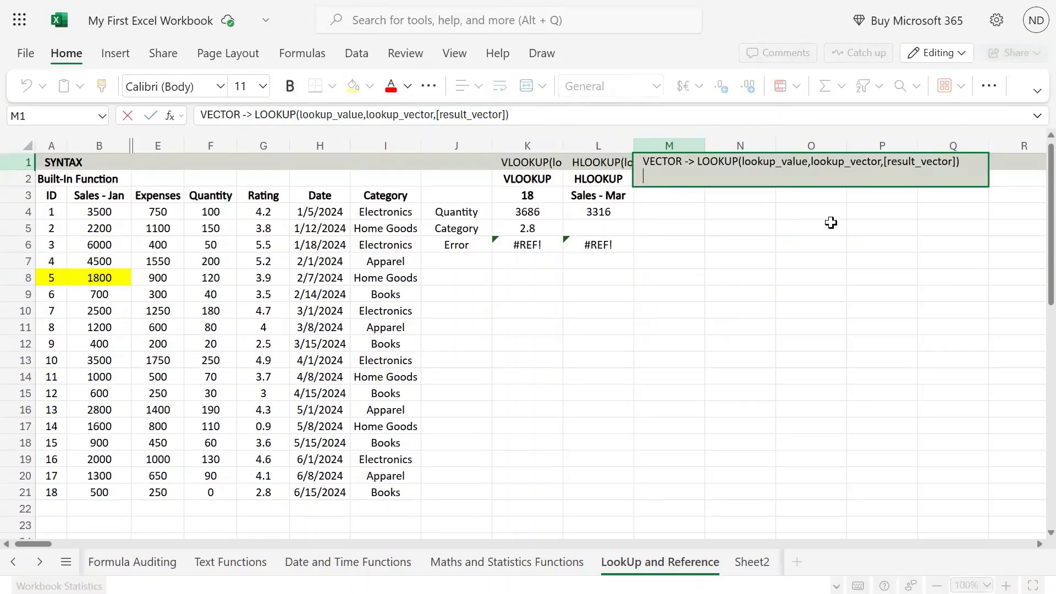
text(ARRAY -> LOOKUP)
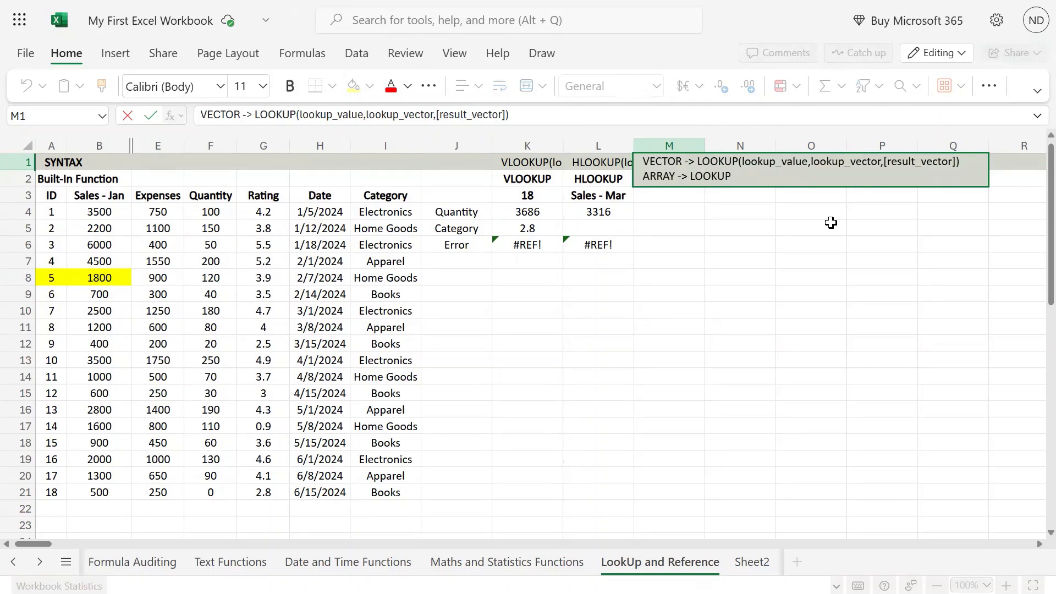
text((LO)
key(BackSpace)
key(BackSpace)
text(lookup_value, array))
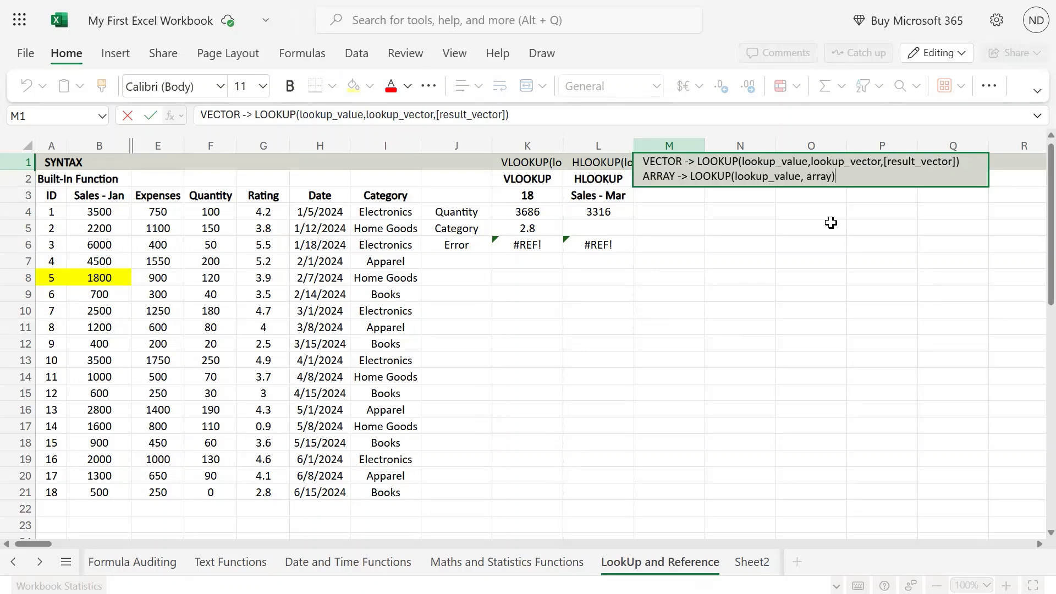
key(Return)
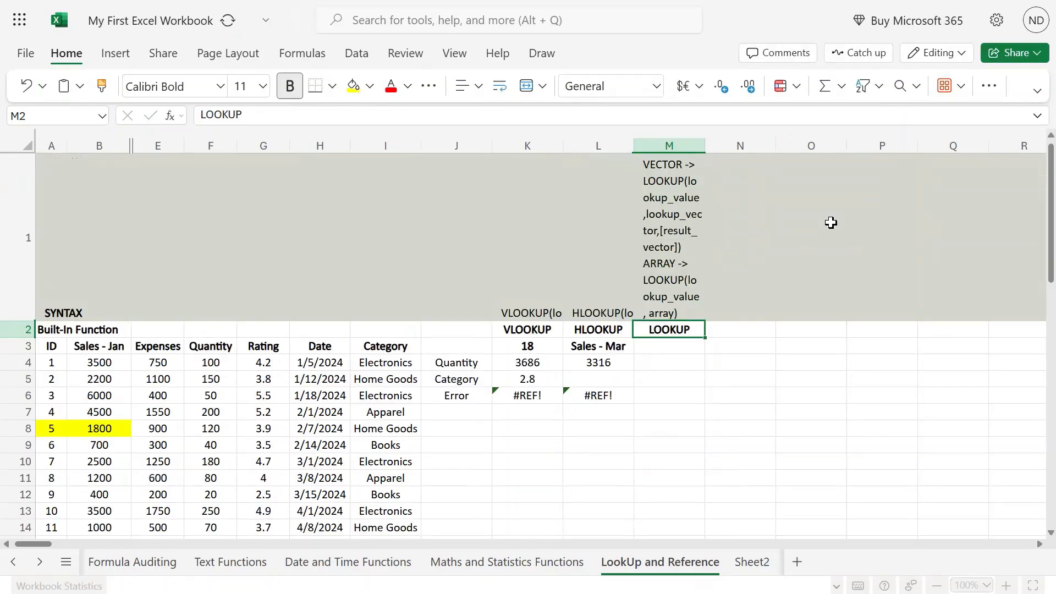
key(Up)
click(499, 85)
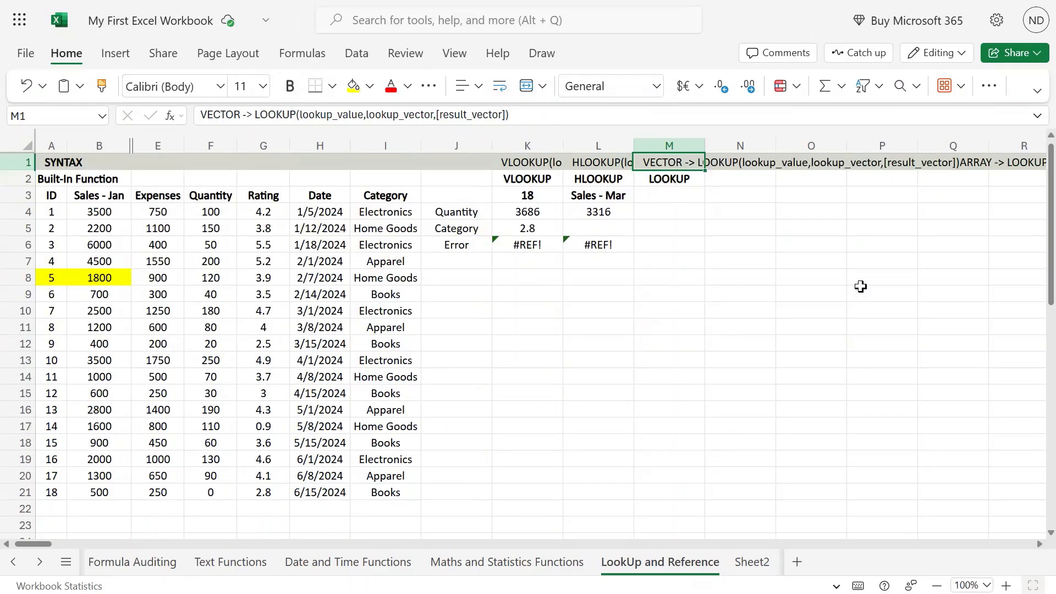
- Examine the data table starting at A3 and open cell M1 to view both LOOKUP syntax lines
key(Down)
key(Down)
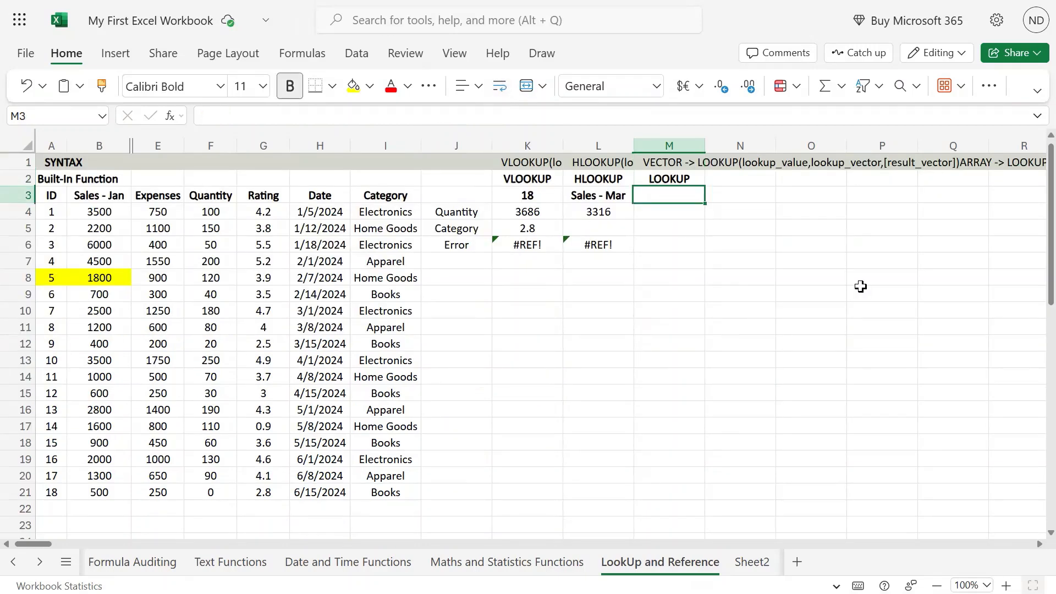
key(Down)
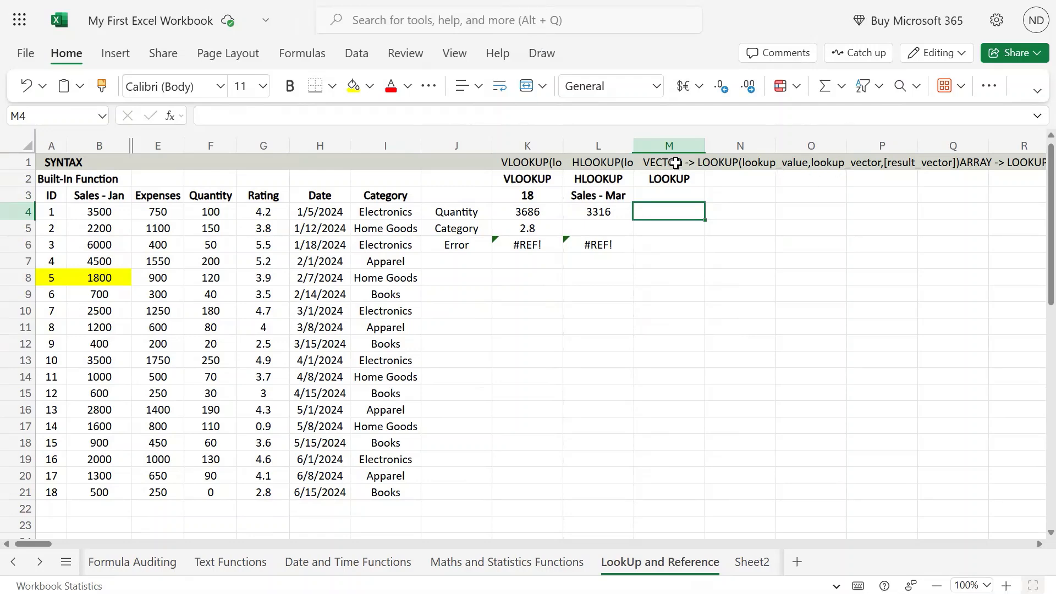
drag(52, 196, 354, 482)
click(683, 182)
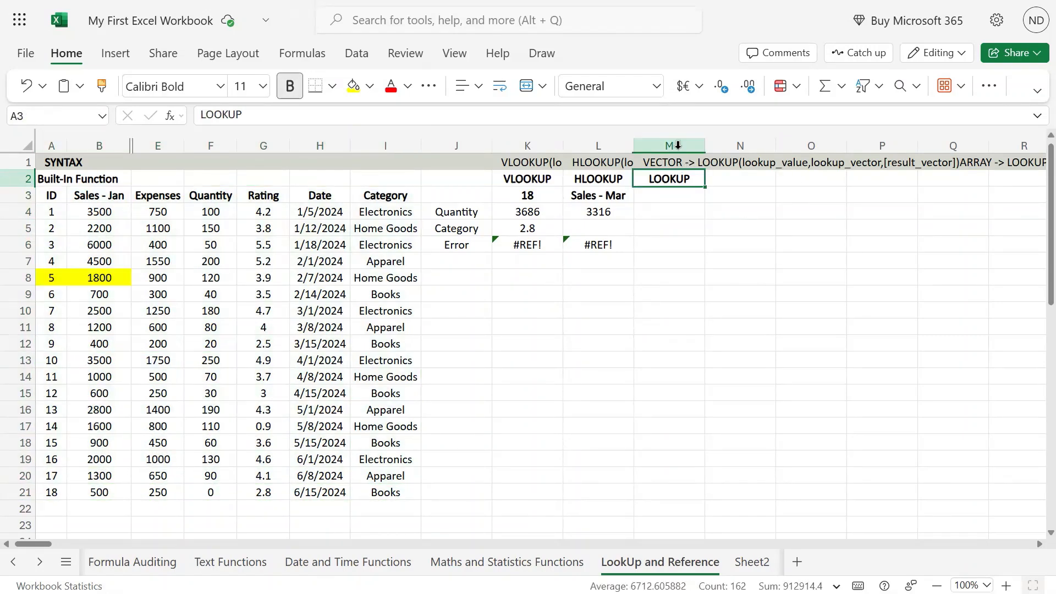
click(671, 161)
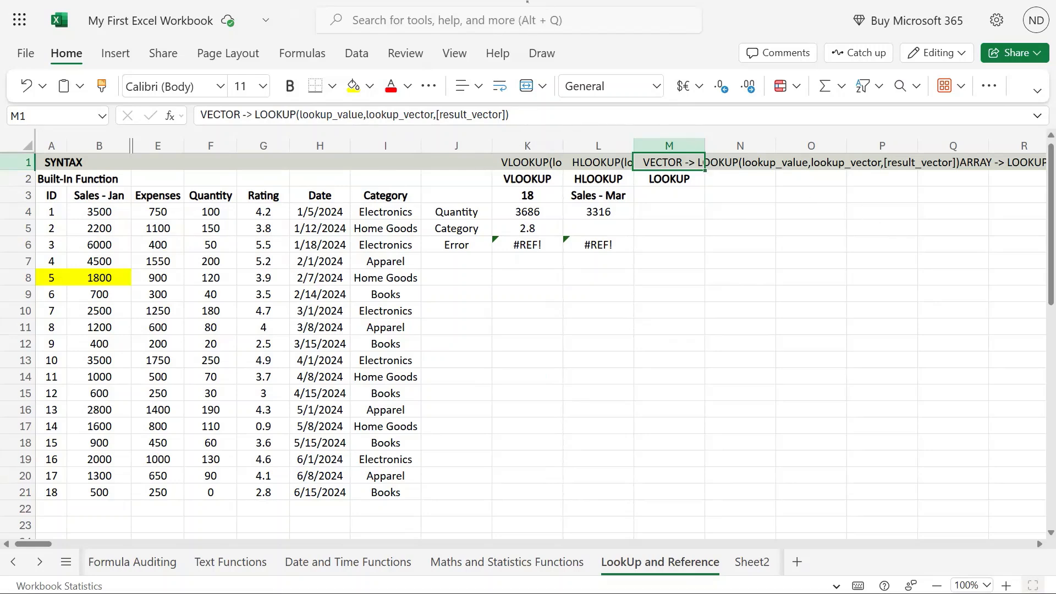
double_click(682, 164)
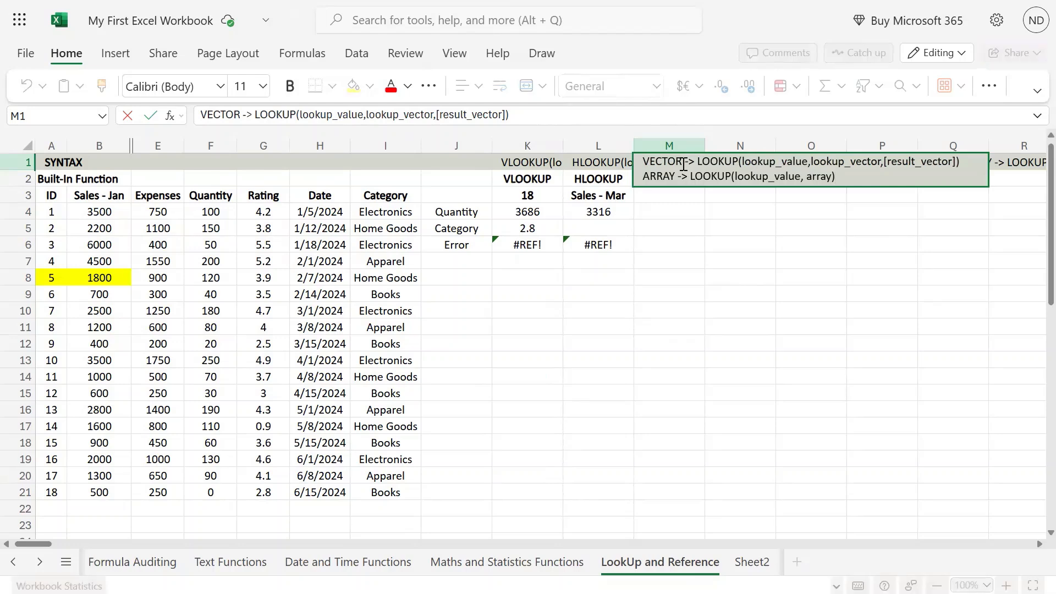
- Close the syntax text in M1 and turn off text wrapping for the cell
key(Return)
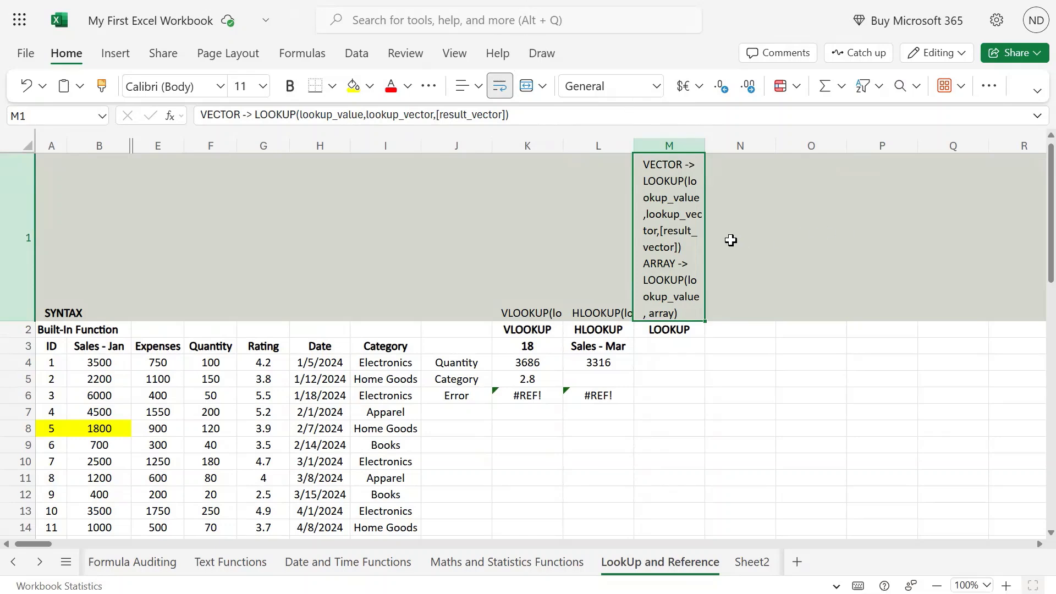
double_click(700, 237)
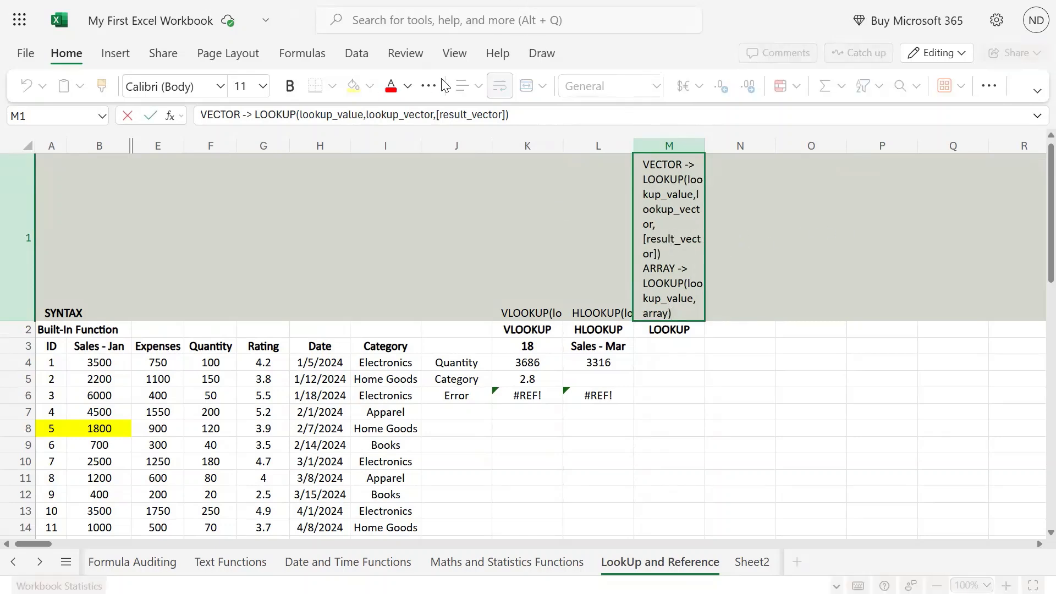
key(Escape)
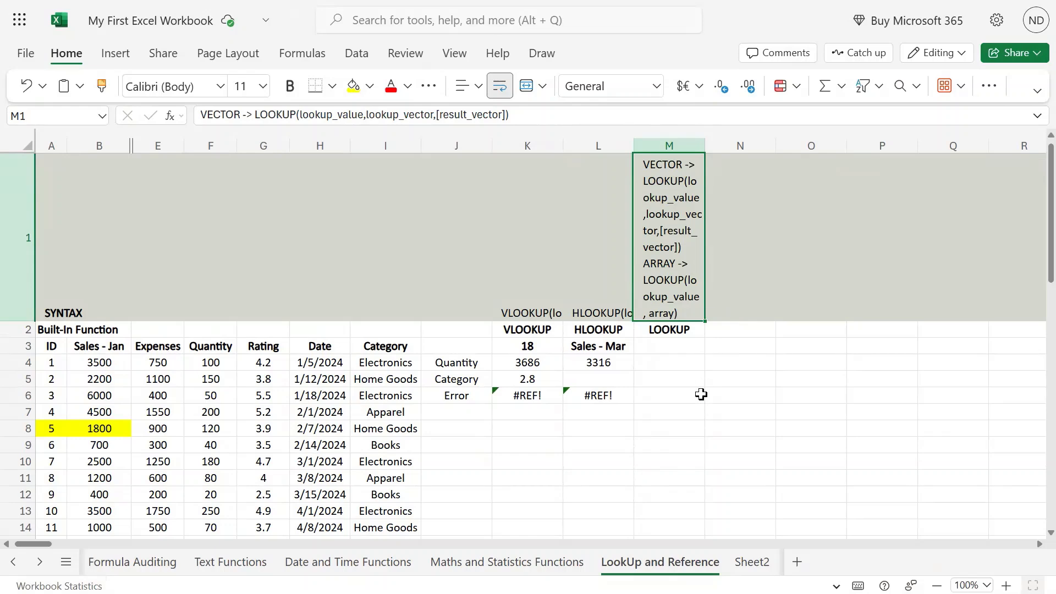
click(700, 394)
click(680, 229)
click(500, 86)
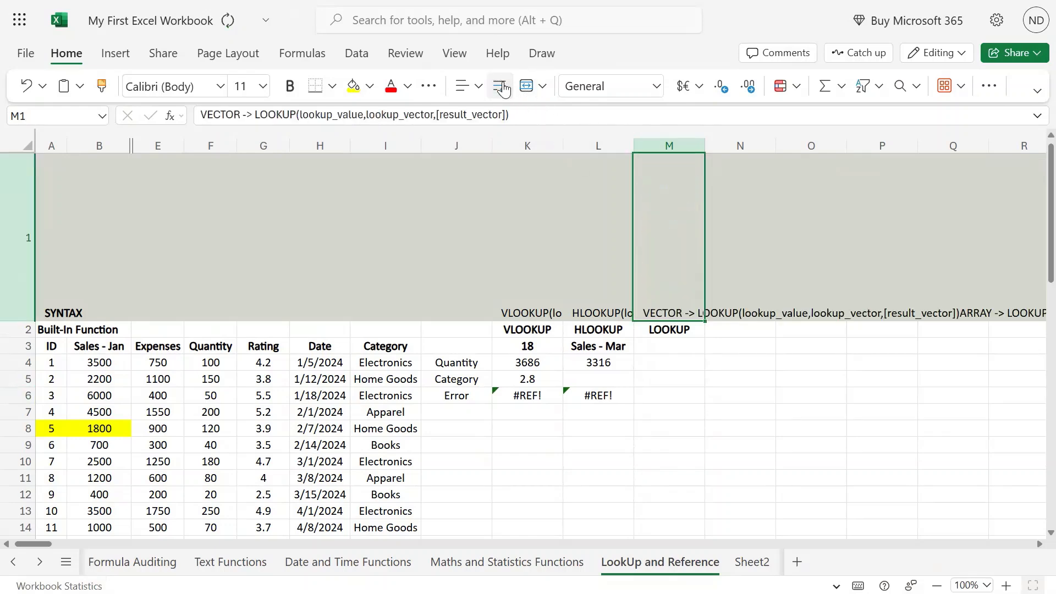
- Review the lookup_vector argument of the vector syntax in M1, close the cell and turn its text wrapping off again
key(F2)
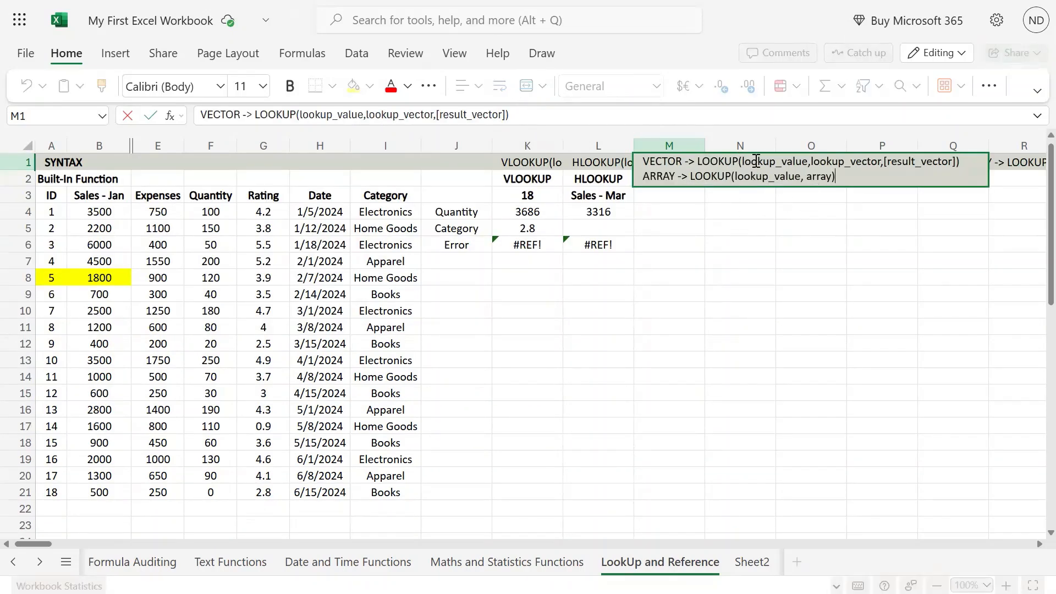
click(795, 162)
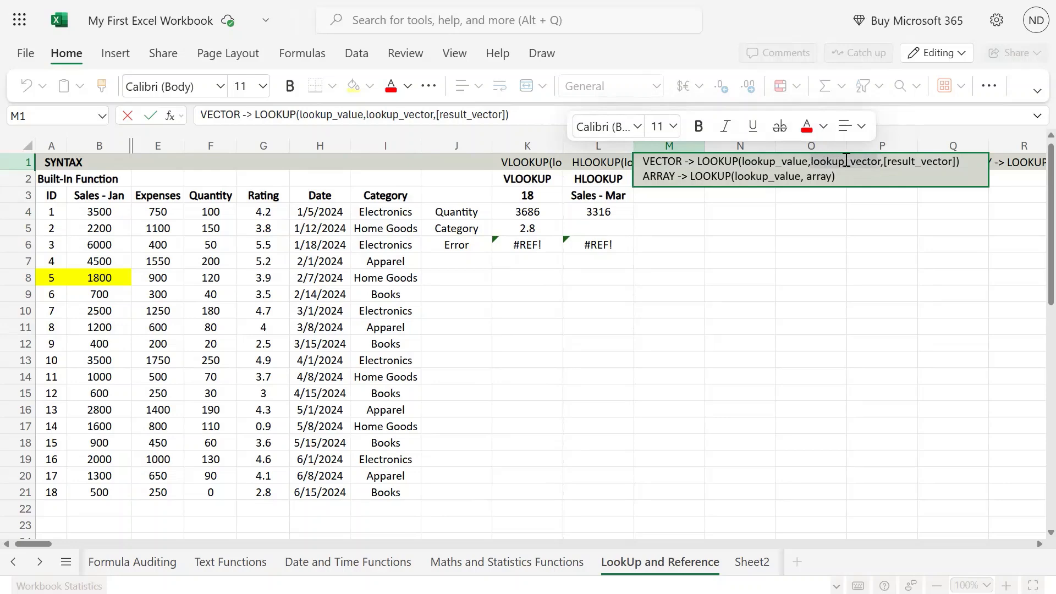
click(664, 196)
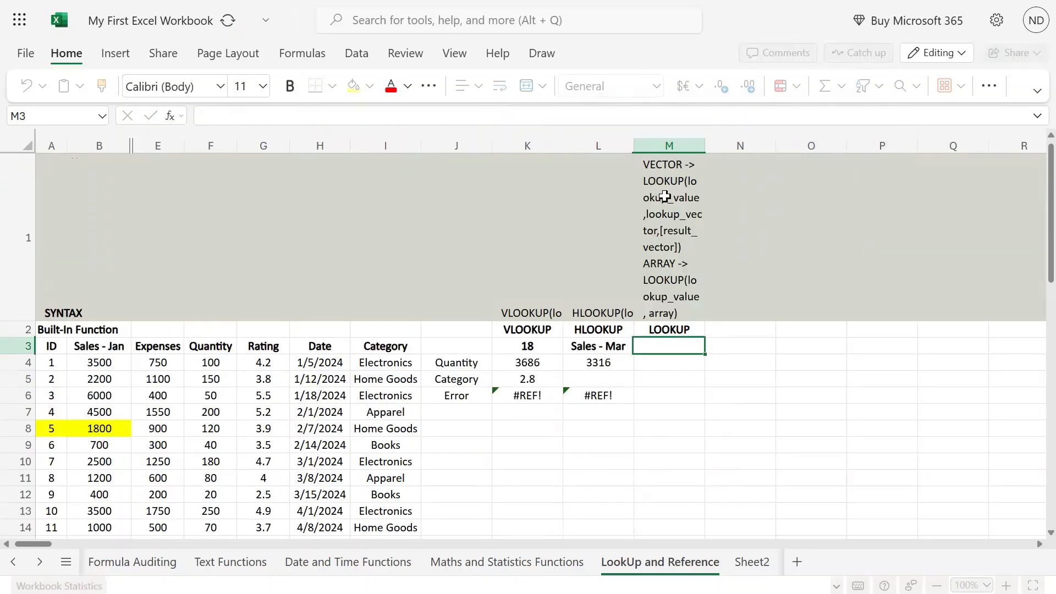
click(662, 218)
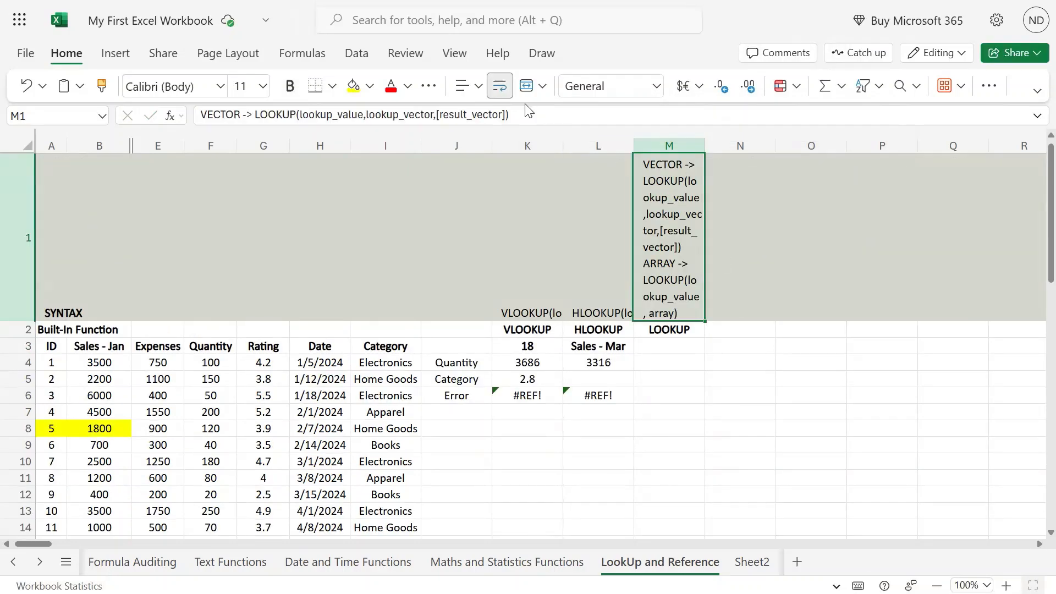
click(500, 85)
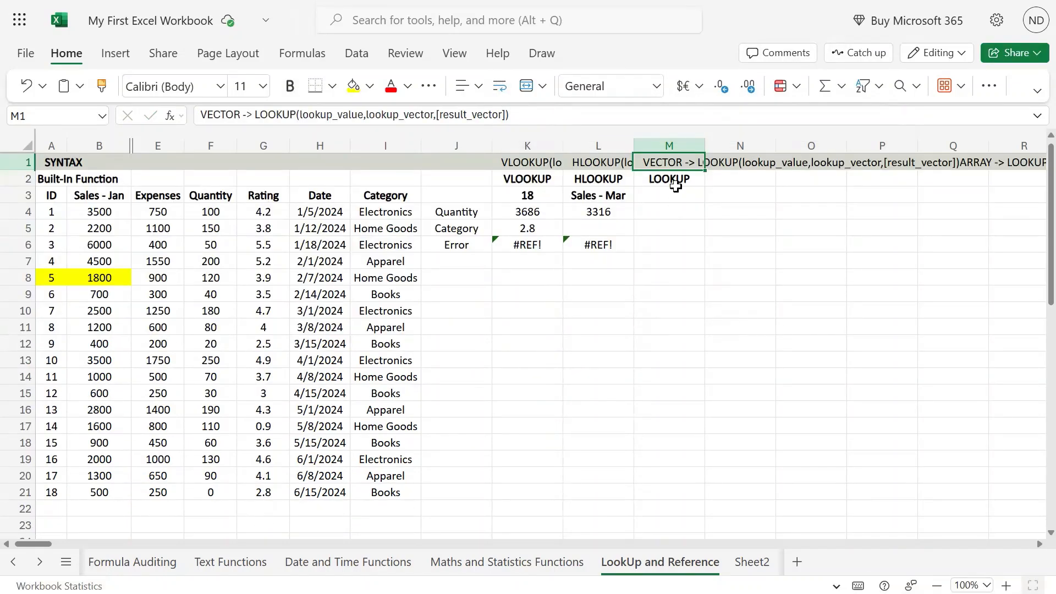
- Enter the headings "VECTOR" in M3 and "ARRAY" in N3 under the LOOKUP title
click(675, 189)
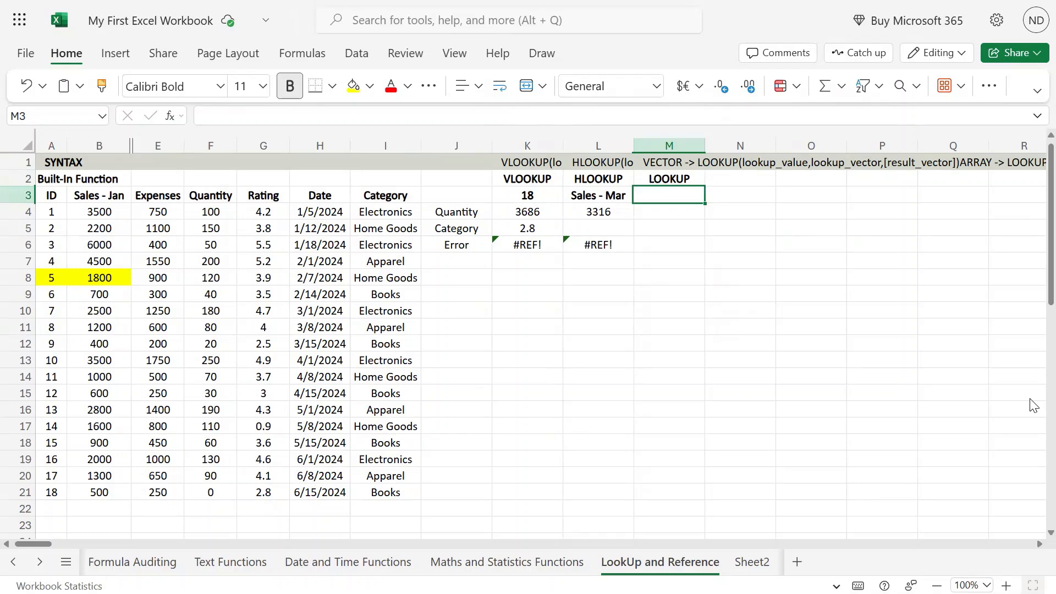
text(VECTOR -> LOOKUP(lookup_value,lookup_vector,[result_vector]) ARRAY -> LOOKUP(lookup_value, array))
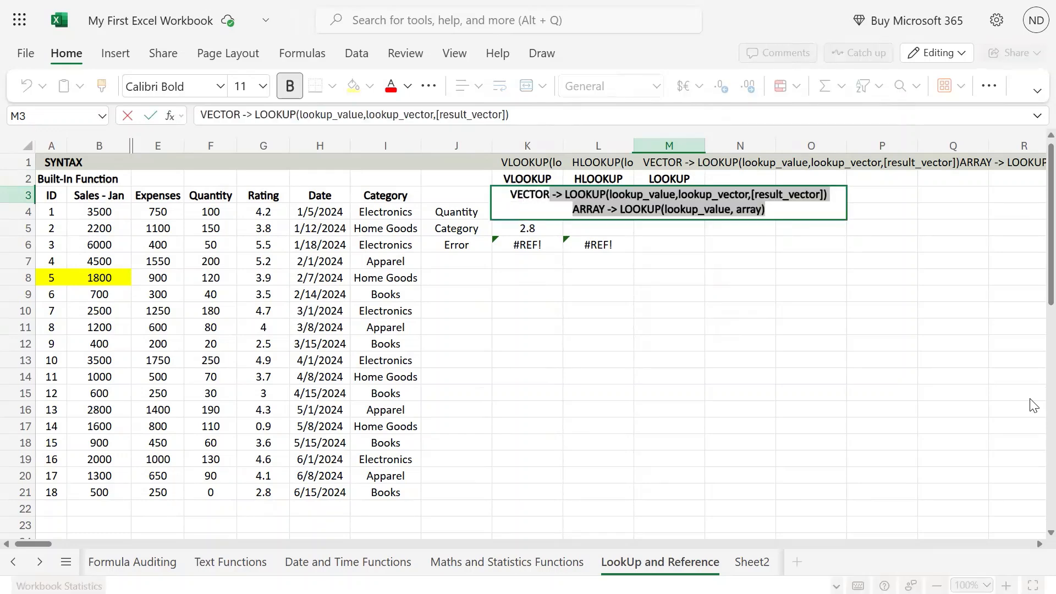
key(Delete)
key(Return)
key(Up)
key(Right)
text(A)
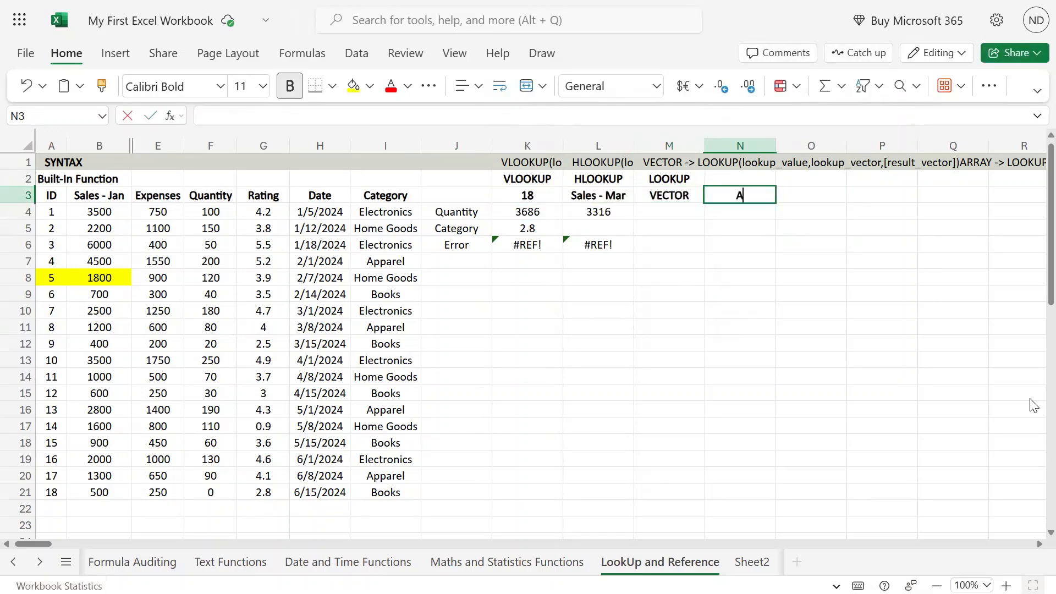
text(RRAY)
key(Return)
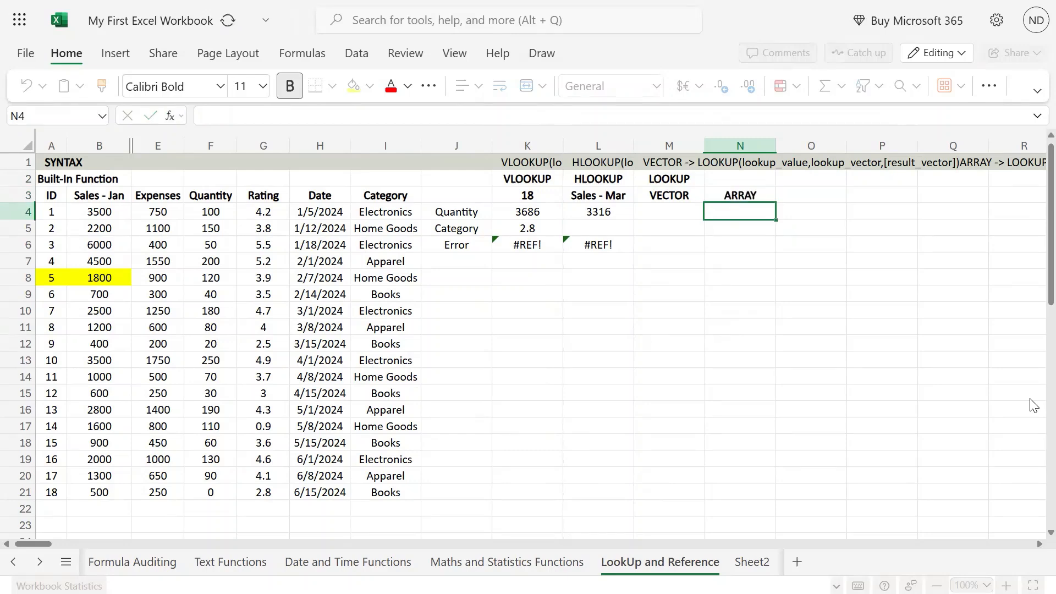
- Start a LOOKUP formula in M4 with K3 as the lookup value
key(Left)
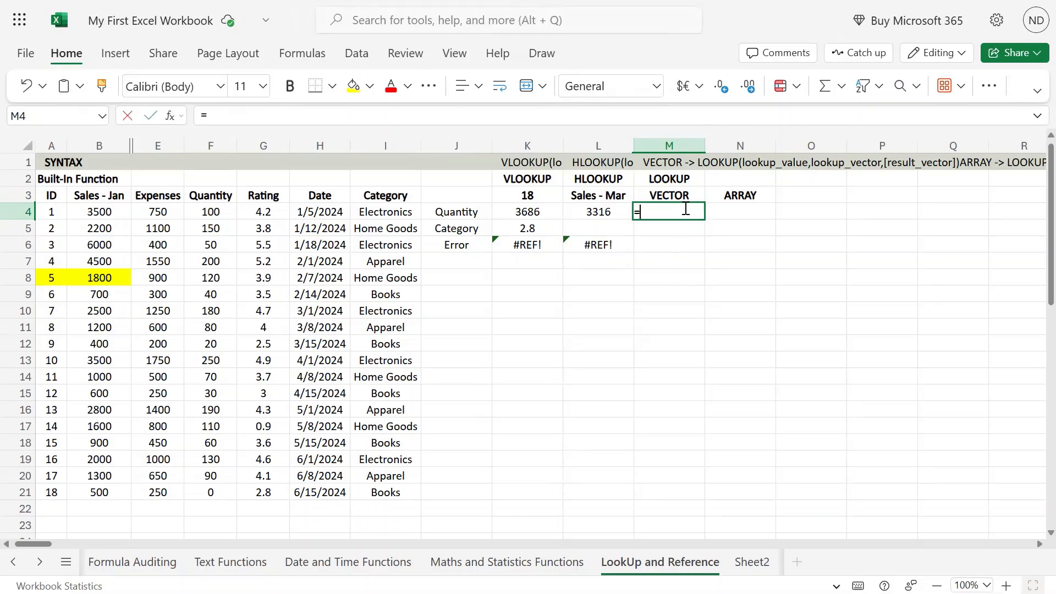
text(=LOOK)
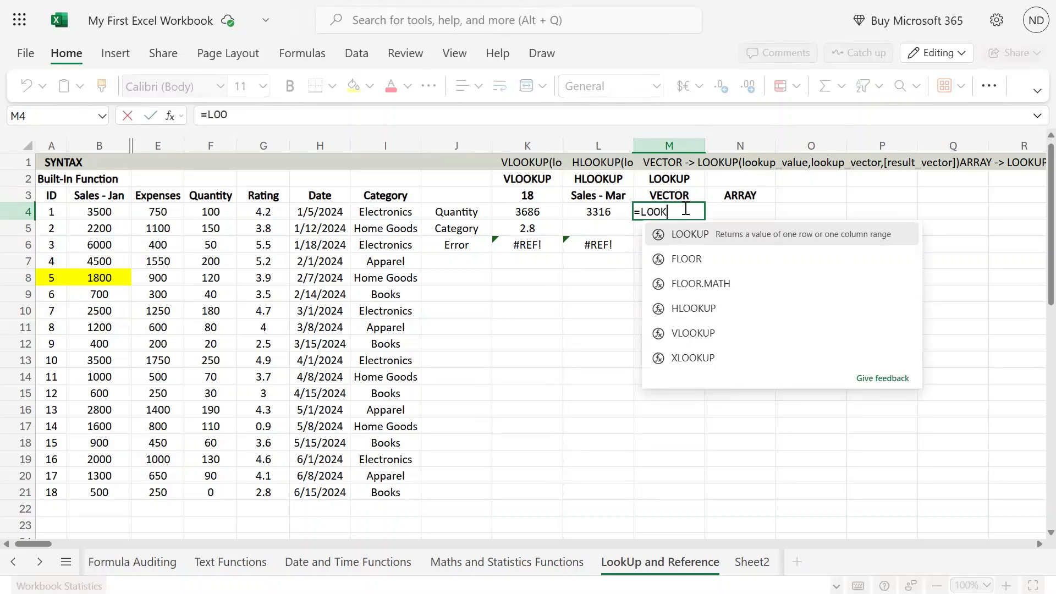
key(BackSpace)
key(BackSpace)
key(BackSpace)
key(BackSpace)
text(loo)
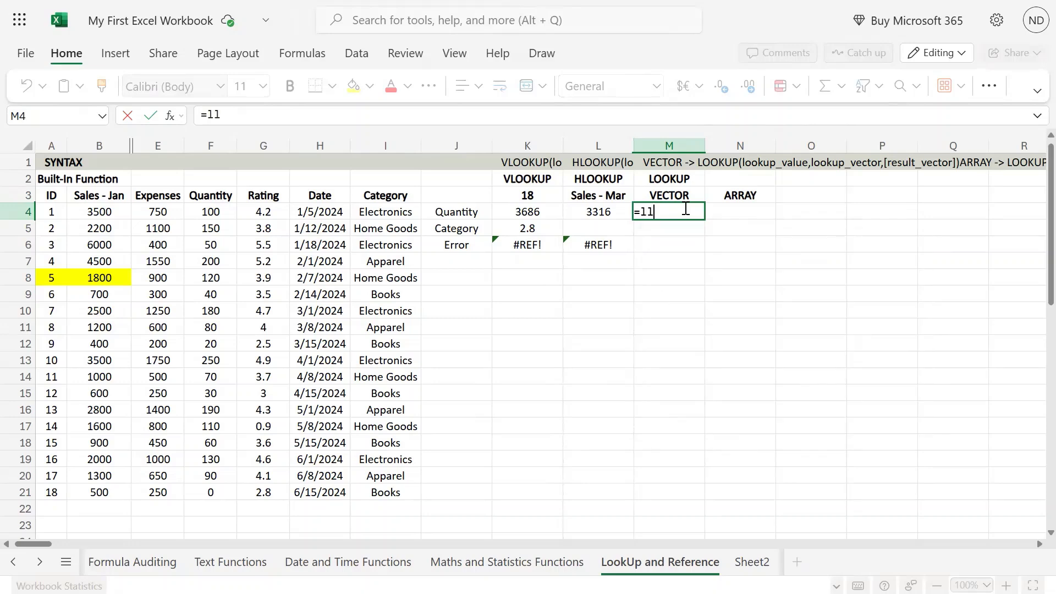
key(BackSpace)
text(okup)
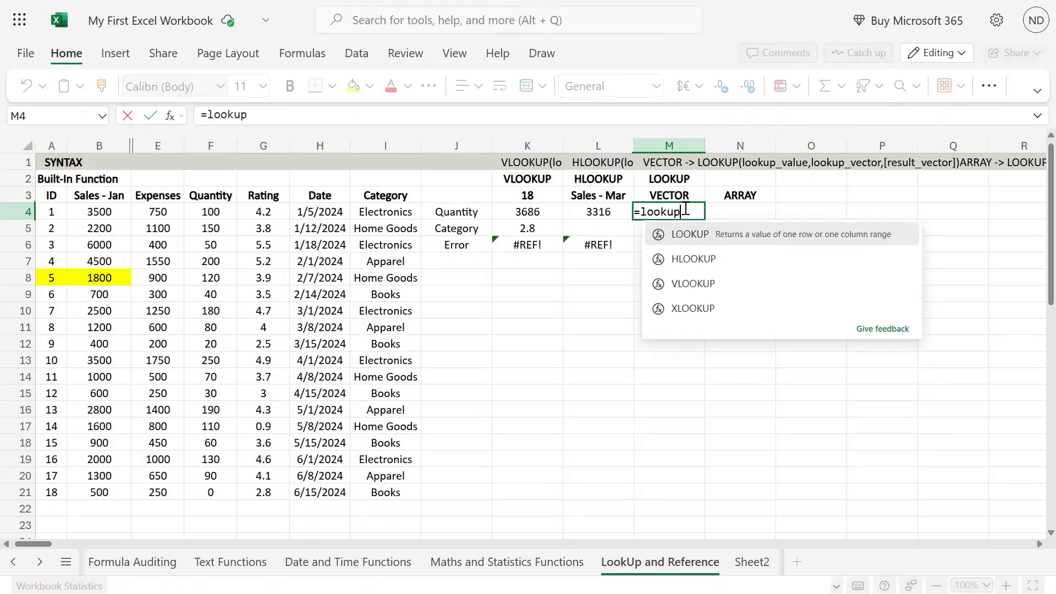
text(()
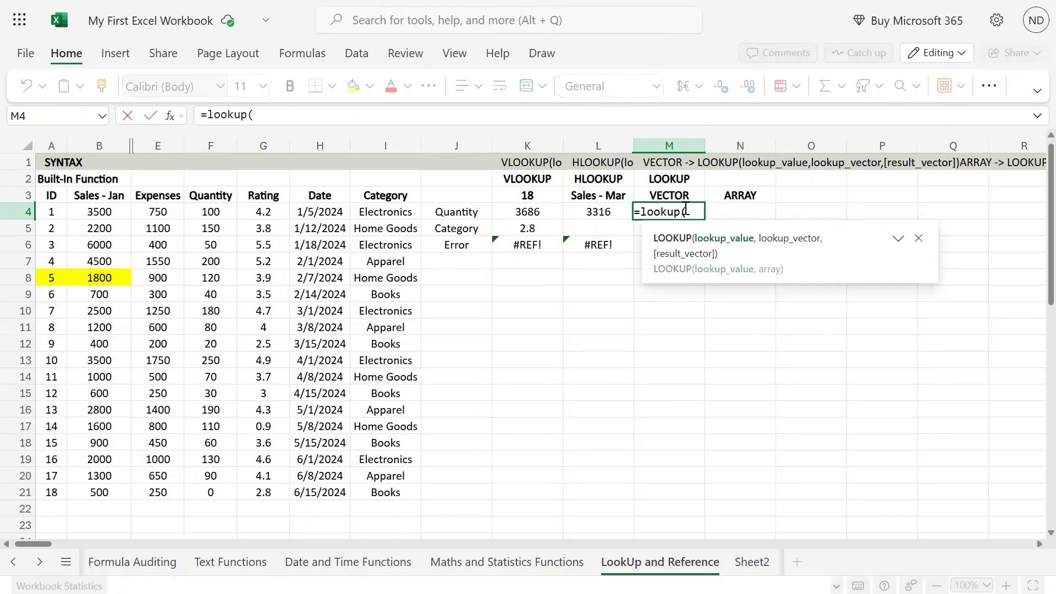
key(Up)
key(Left)
key(Left)
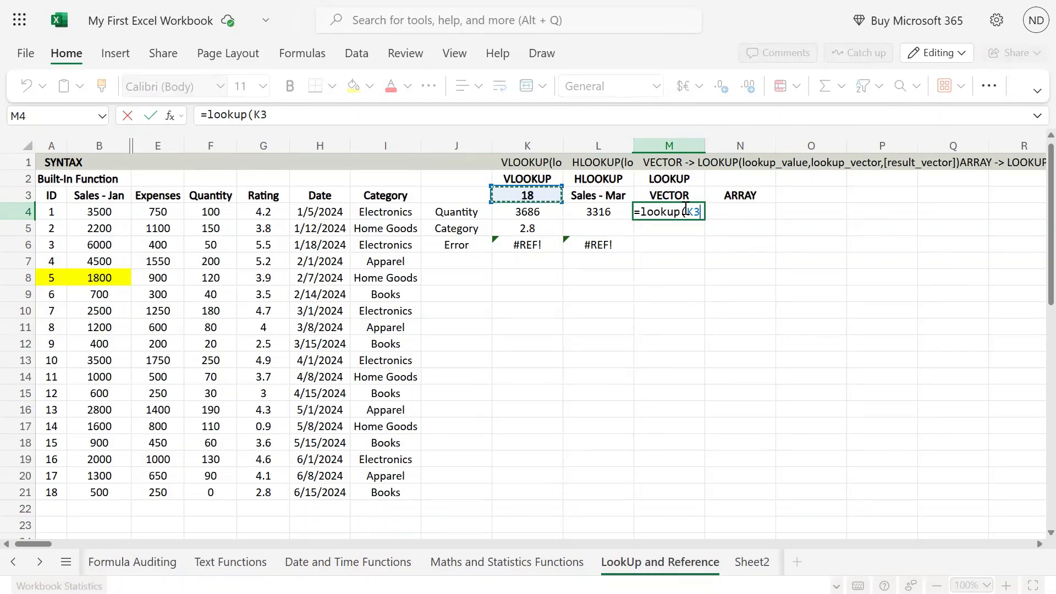
text(,)
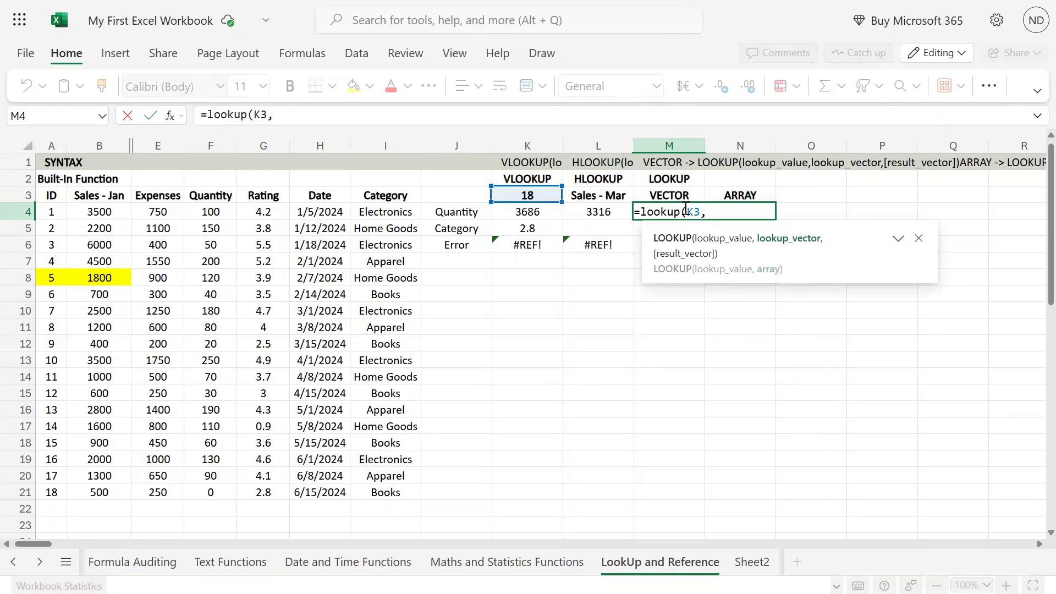
- Add the ID range A4:A21 as the lookup vector of the formula in M4
key(Left)
key(Left)
key(Left)
key(Left)
key(Left)
key(Left)
key(Left)
key(Left)
key(Left)
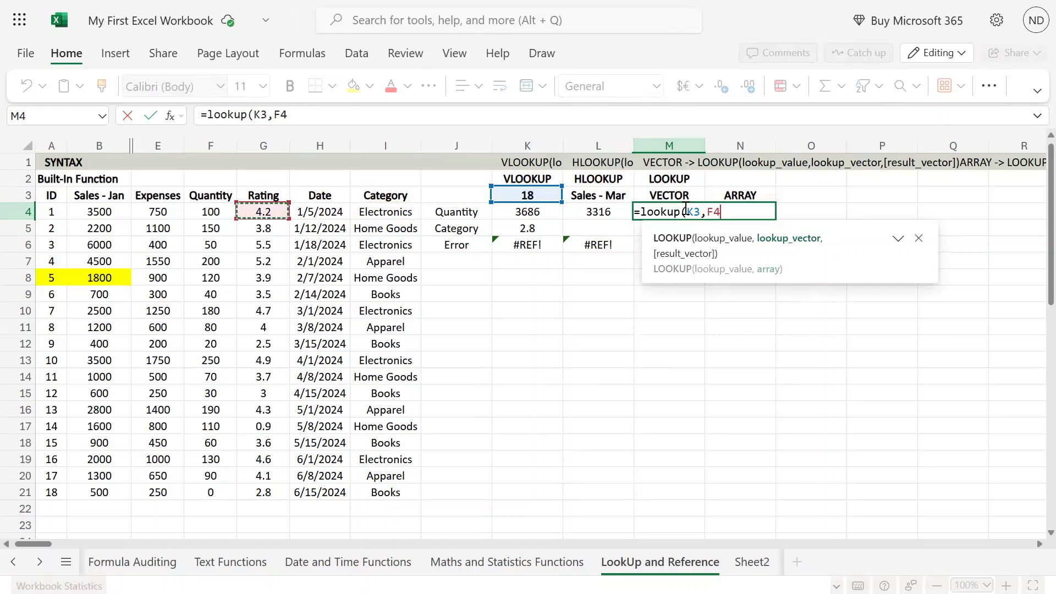
key(Left)
key(ctrl+shift+Down)
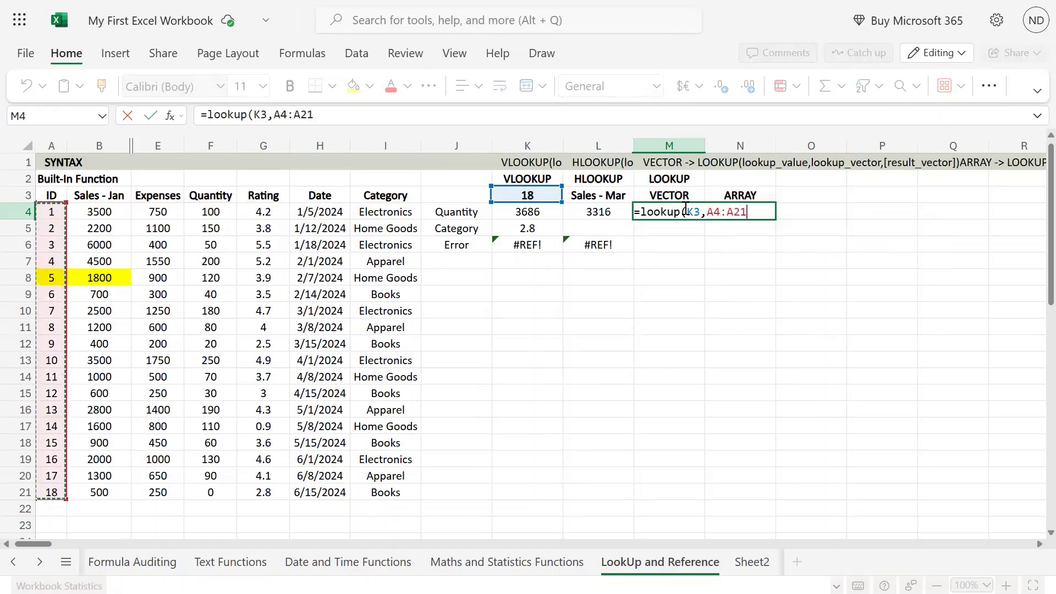
text(,)
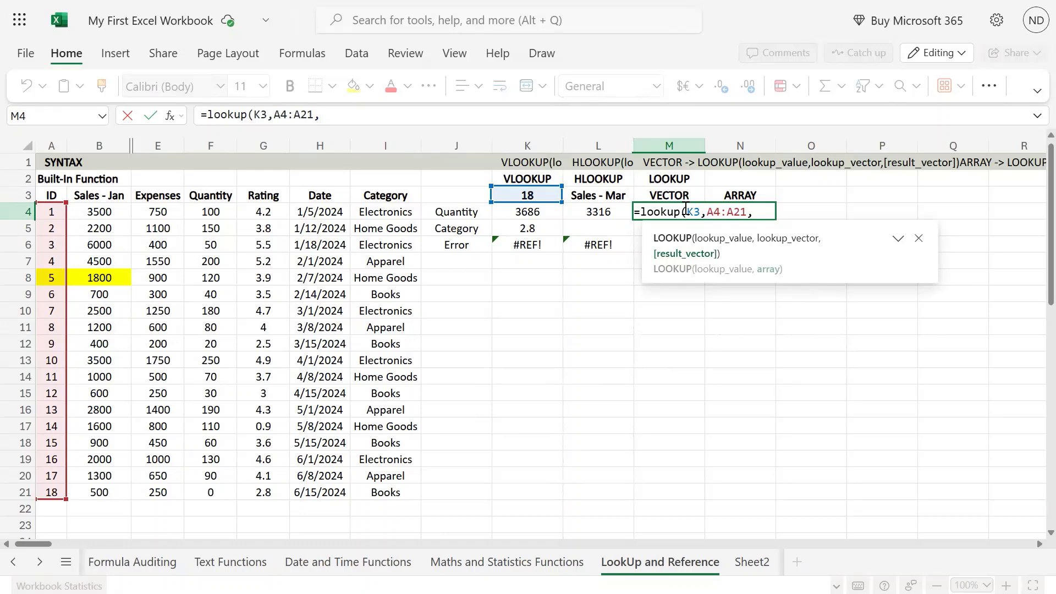
- Complete the M4 formula with the Sales - Jan range B4:B21 as the result vector and commit it
key(Left)
key(Left)
key(Left)
key(Left)
key(Left)
key(Left)
key(Left)
key(Left)
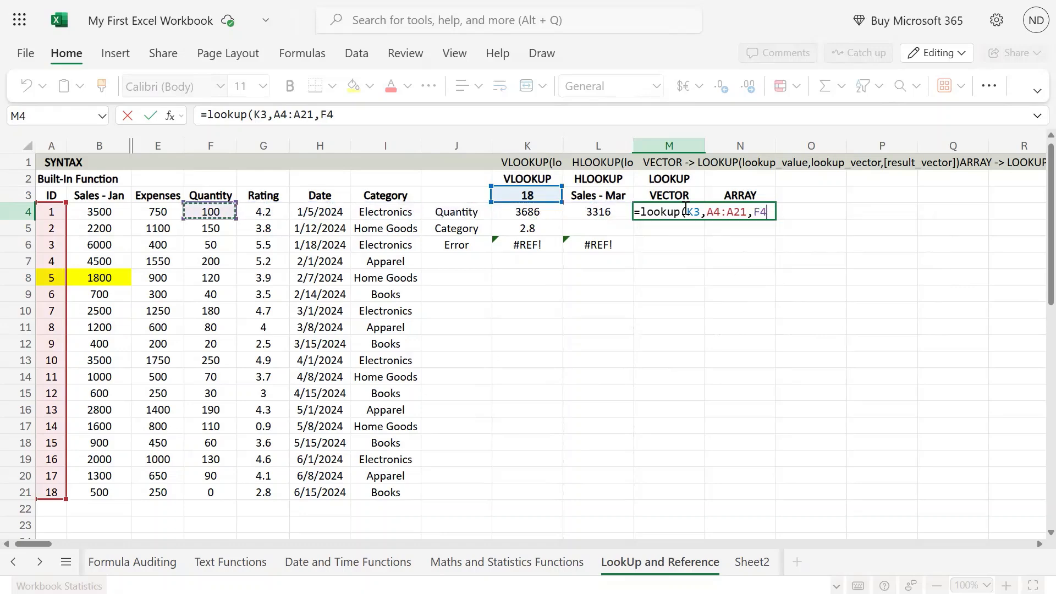
key(Left)
key(ctrl+shift+Down)
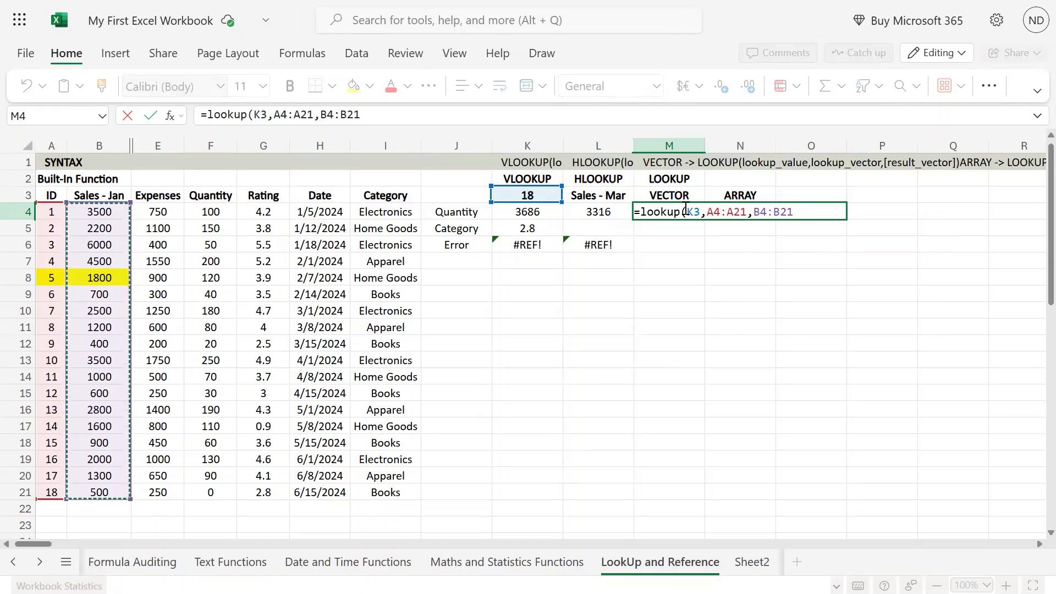
text())
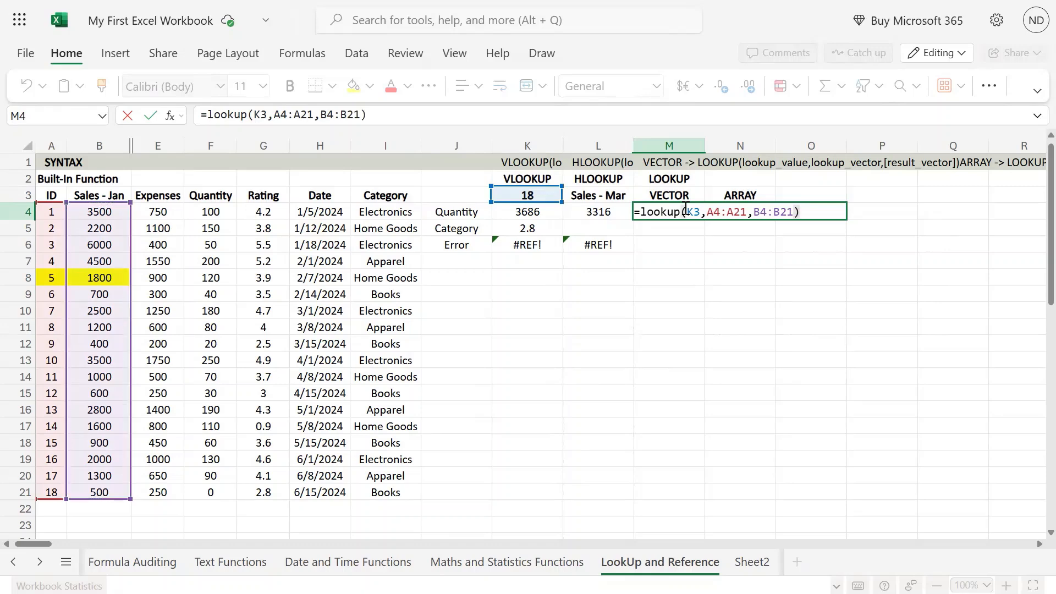
key(Return)
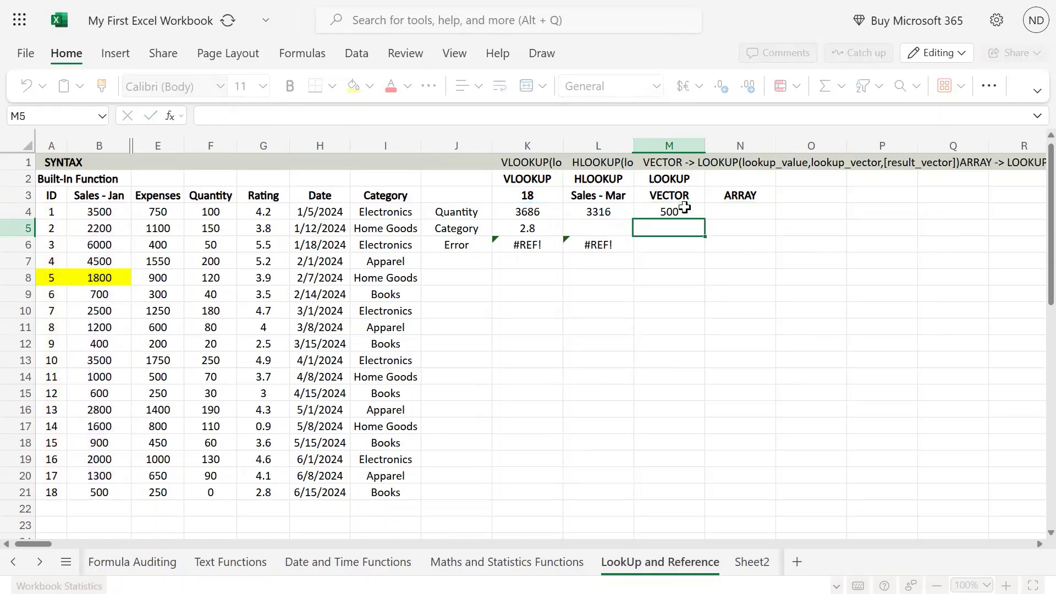
- Set the lookup value in K3 to 15 and return to the LOOKUP result in M4
double_click(684, 209)
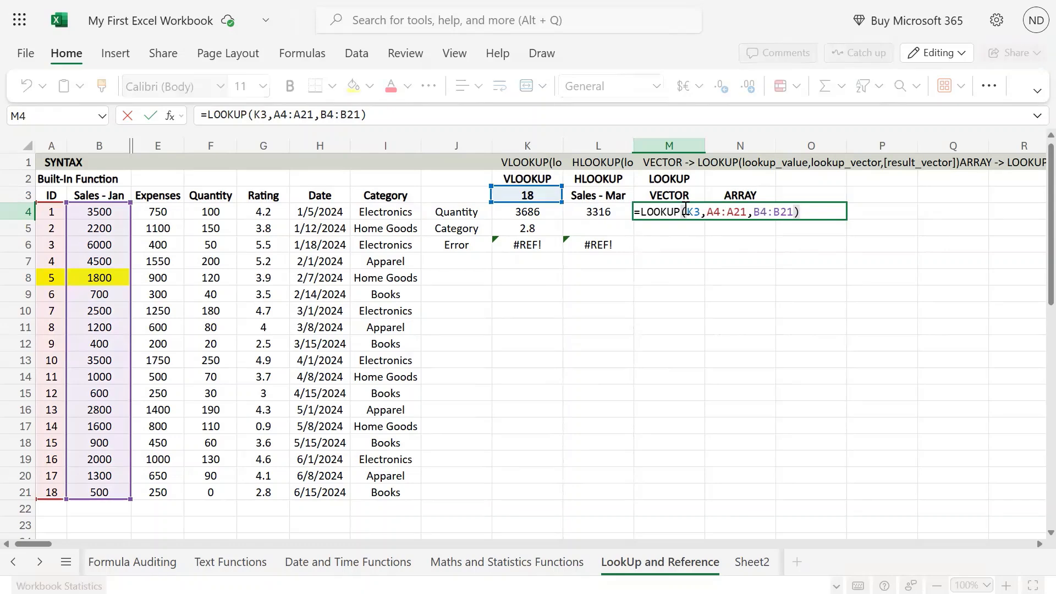
key(Escape)
key(Up)
key(Left)
key(Left)
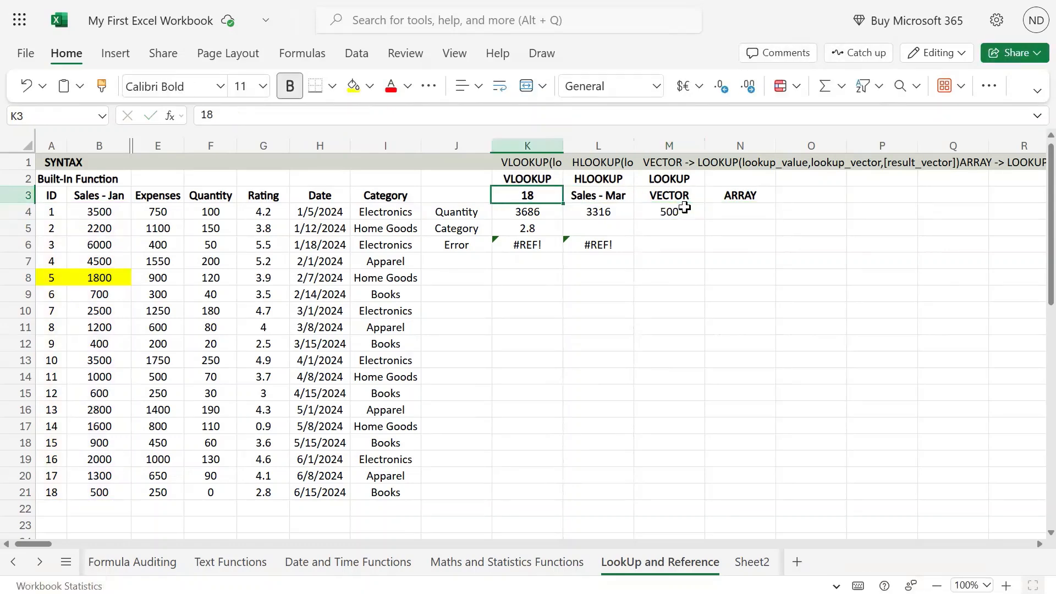
text(15)
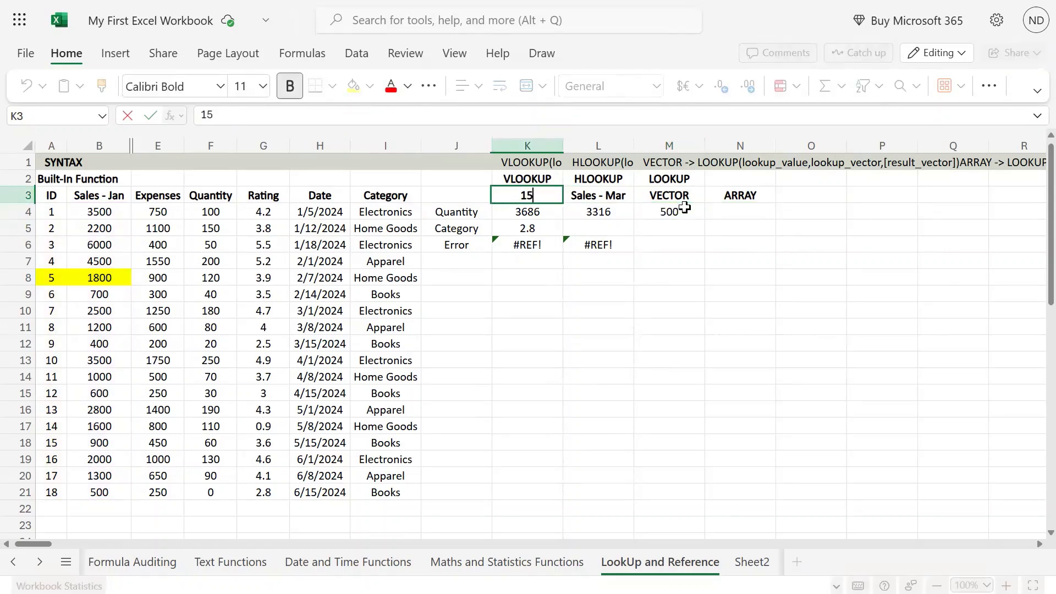
key(Return)
key(Right)
key(Right)
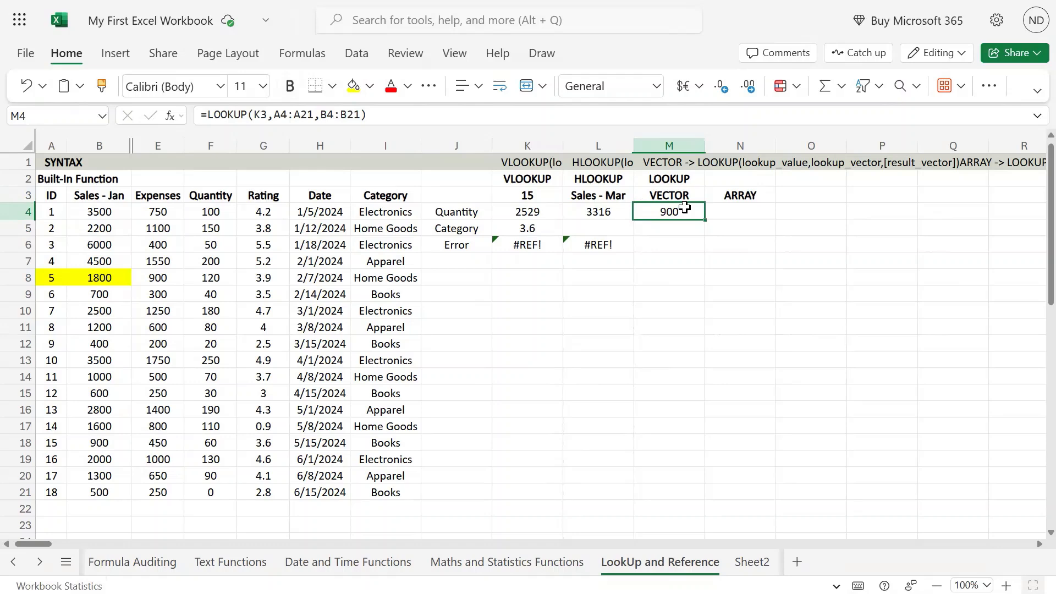
- Review the LOOKUP formula in M4 and check its result against the ID 15 row in A18:B18
key(F2)
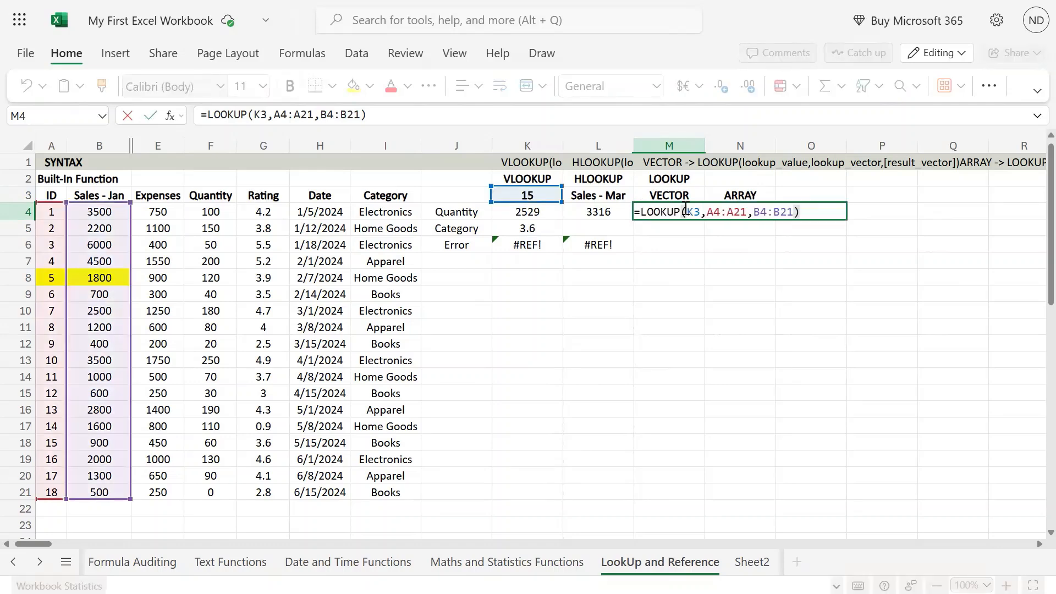
key(Escape)
key(Left)
key(Left)
key(Left)
key(Left)
key(Left)
key(Left)
key(Left)
key(Left)
key(Left)
key(Left)
key(Down)
key(Down)
key(Down)
key(Down)
key(Down)
key(Down)
key(Down)
key(Down)
key(Down)
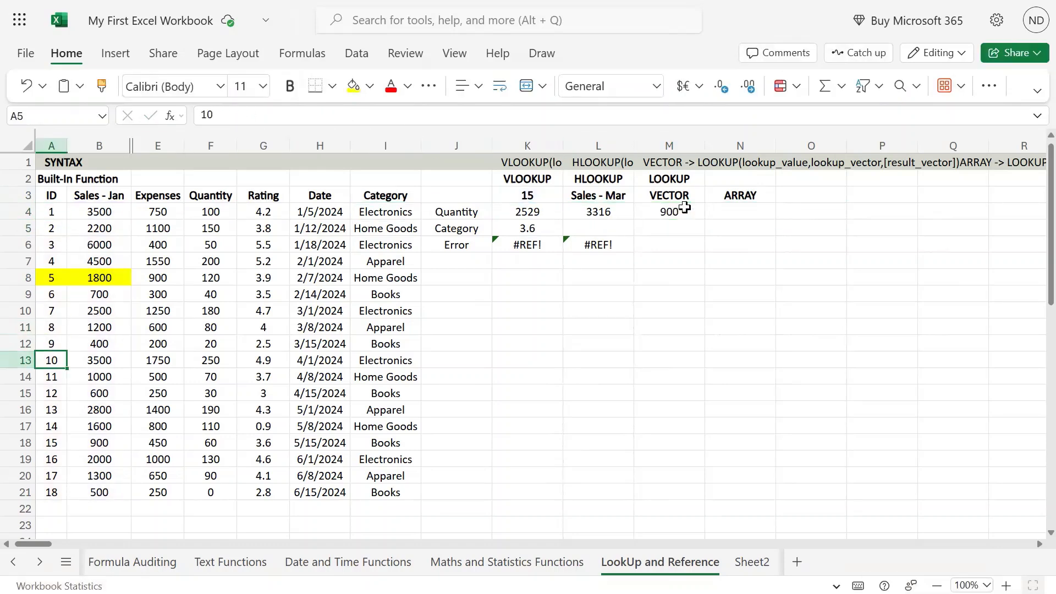
key(Down)
key(Down)
key(Down)
key(Down)
key(Down)
key(shift+Right)
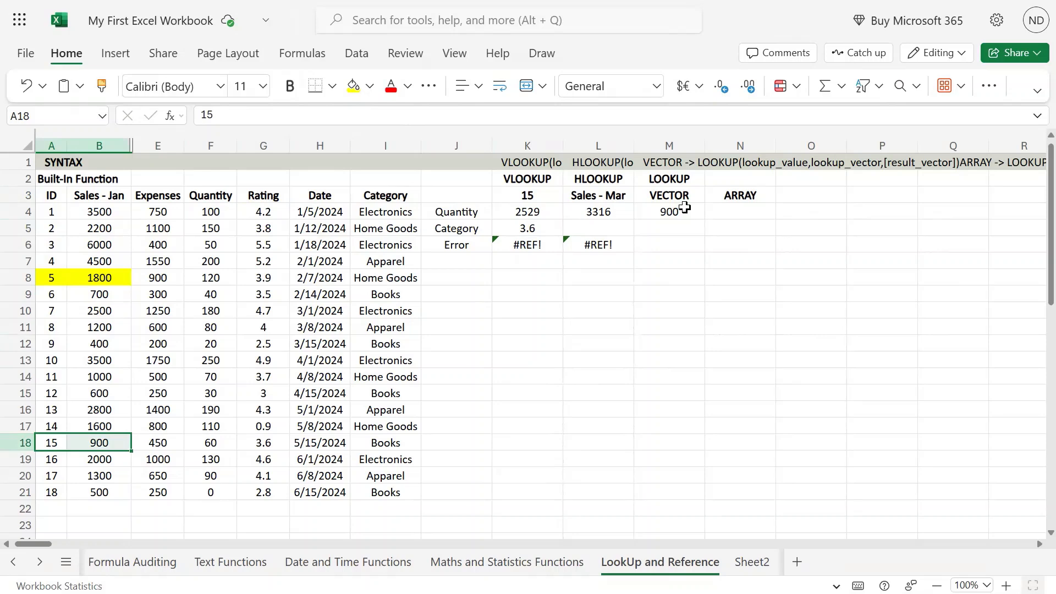
key(Right)
key(Right)
key(Right)
key(Right)
key(Right)
key(Right)
key(Right)
key(Right)
key(Right)
key(Right)
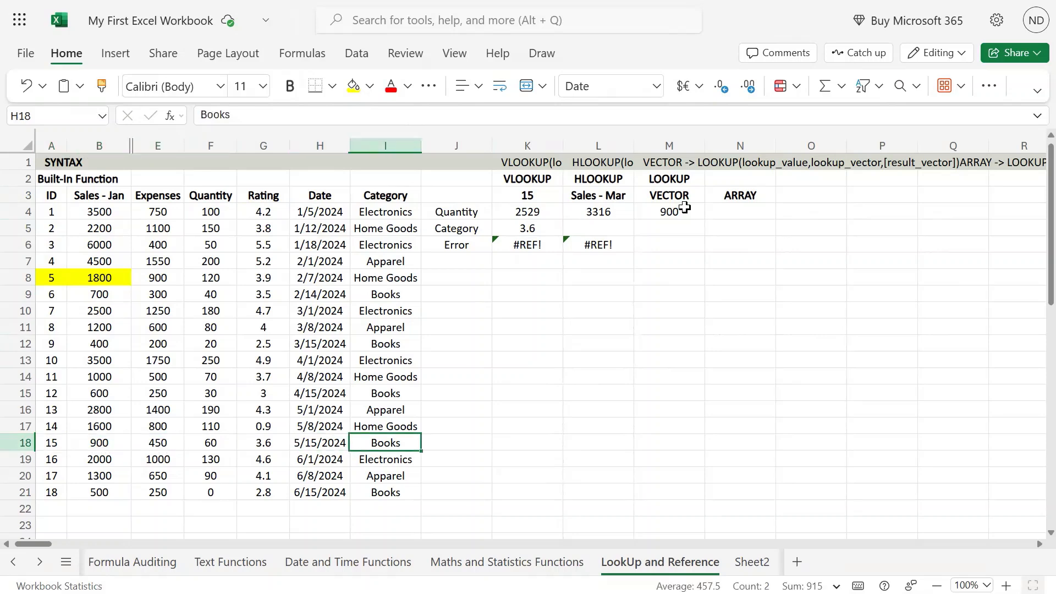
- Clear the IDs in A6:A8
key(ctrl+Up)
key(Left)
key(Left)
key(Left)
key(Left)
key(Left)
key(Left)
key(Left)
key(Left)
key(Left)
key(Left)
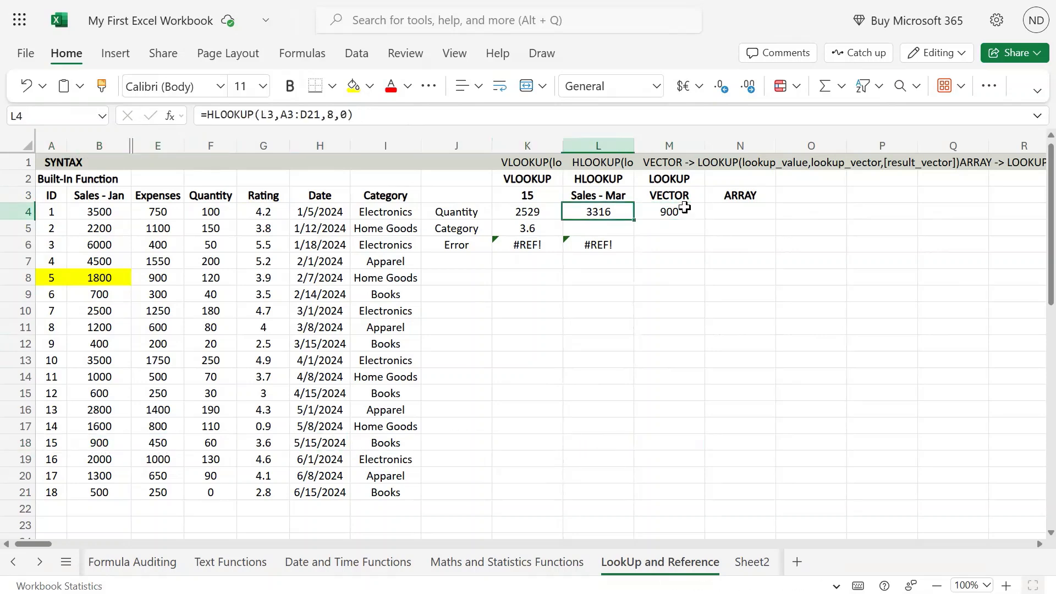
key(Down)
key(Down)
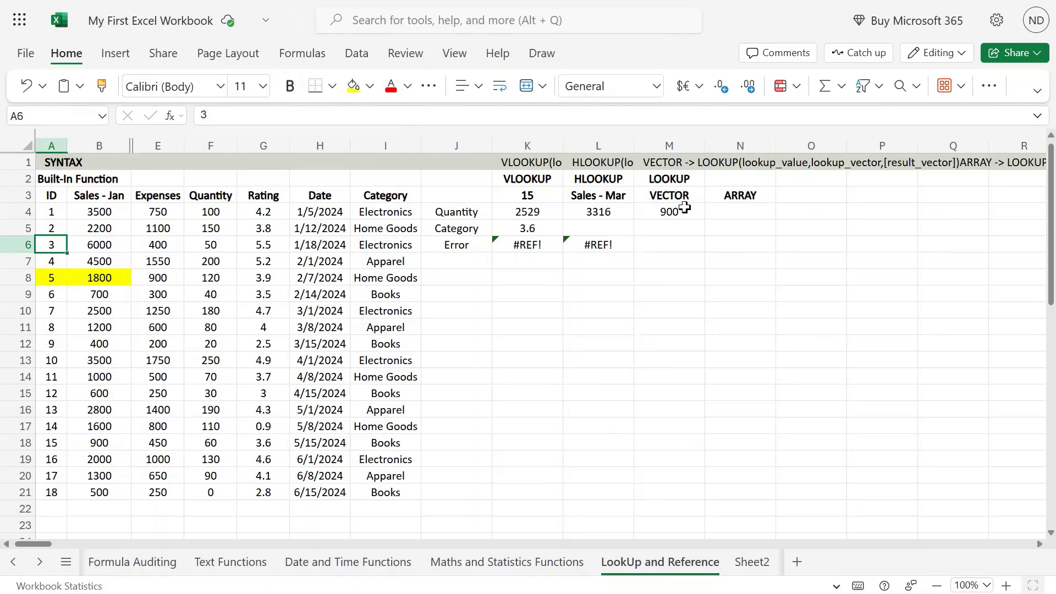
key(shift+Down)
key(shift+Down)
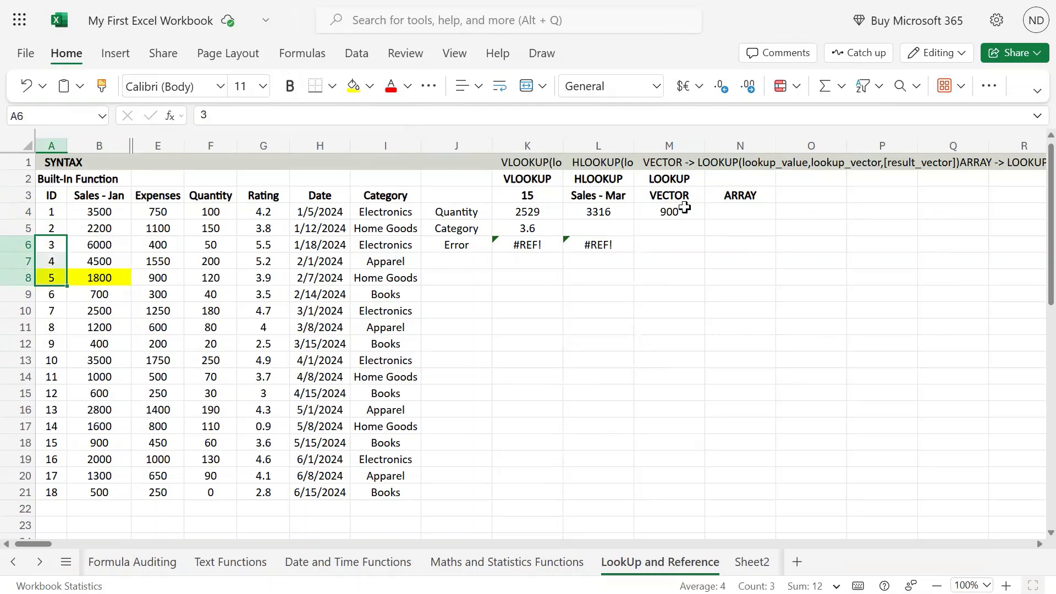
key(Delete)
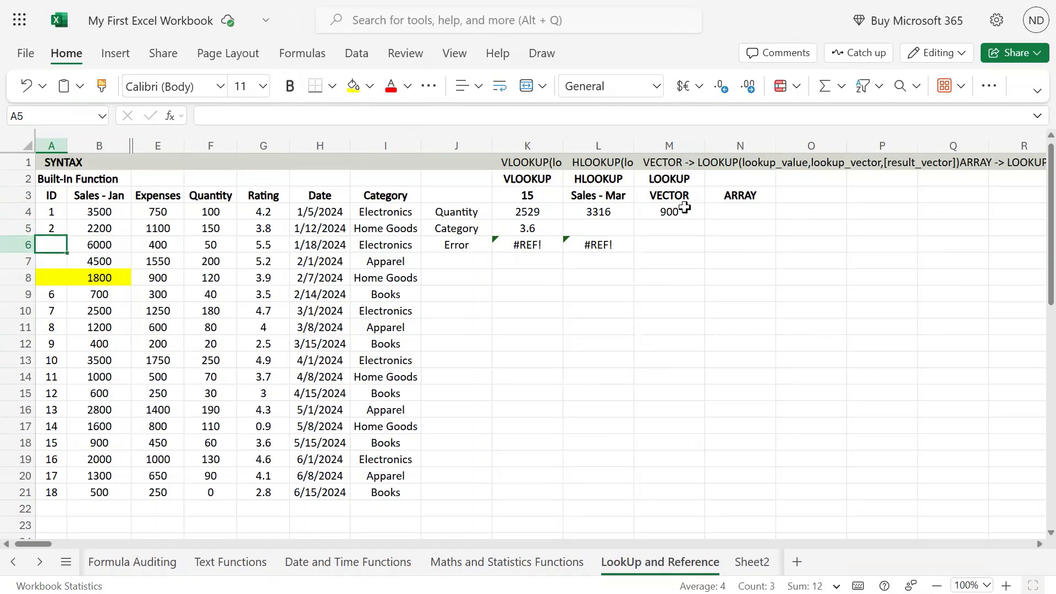
- Enter the IDs 4, 5 and 3 in A6:A8 so that the ID column is out of ascending order
text(4)
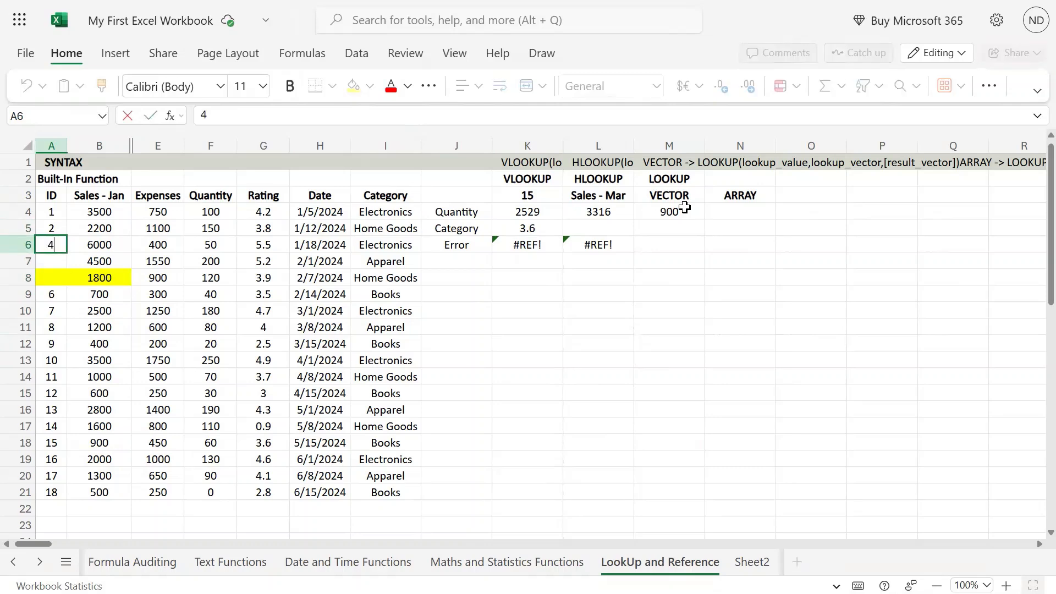
key(Return)
text(4)
key(Return)
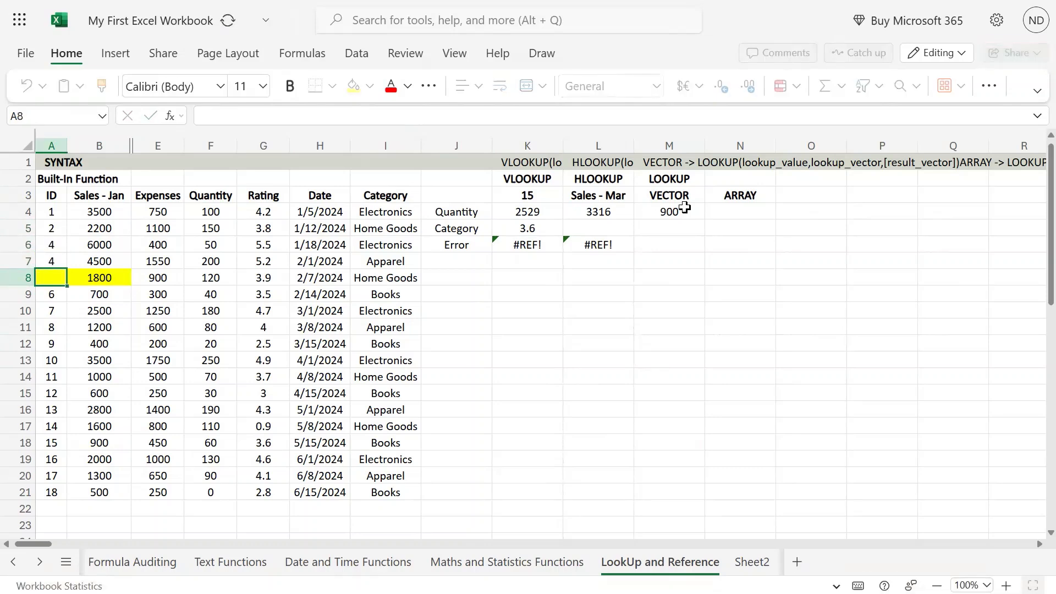
key(Up)
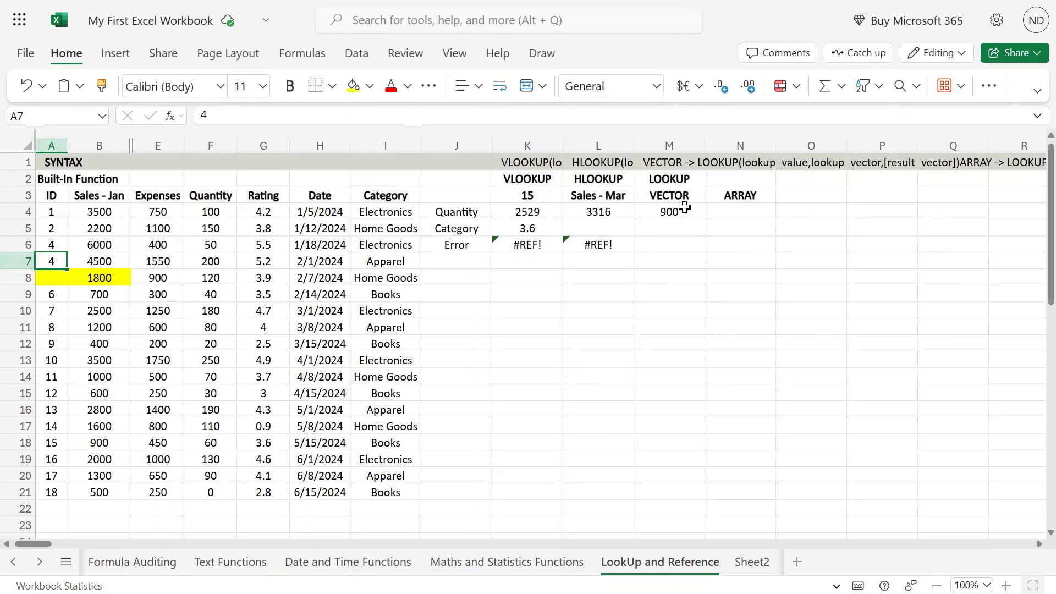
text(5)
key(Return)
text(3)
key(Return)
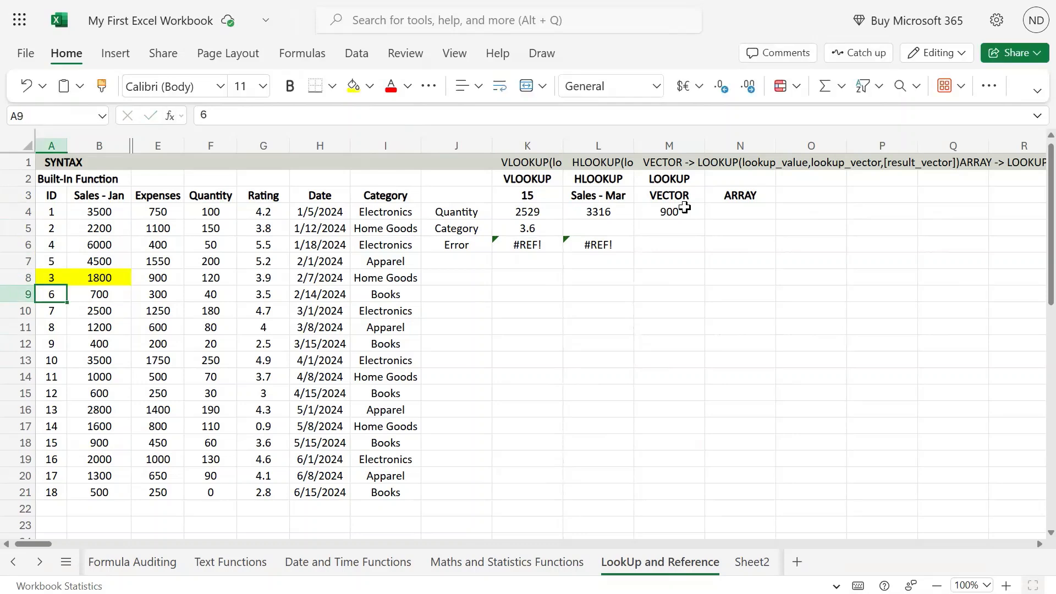
- Undo the ID changes in A6:A8
key(ctrl+Up)
key(Down)
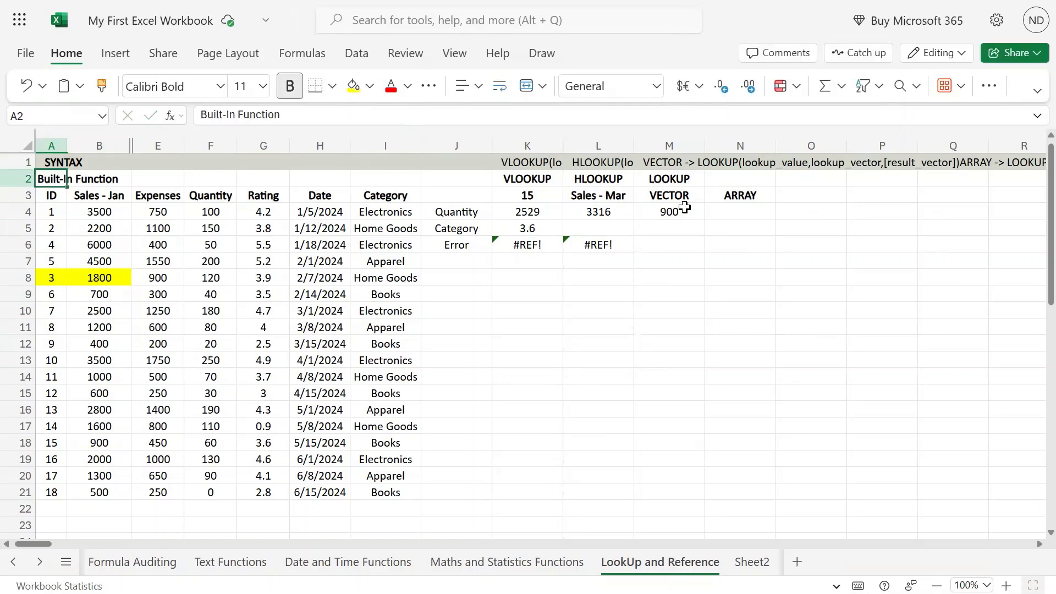
key(Down)
key(Down)
key(ctrl+z)
key(ctrl+z)
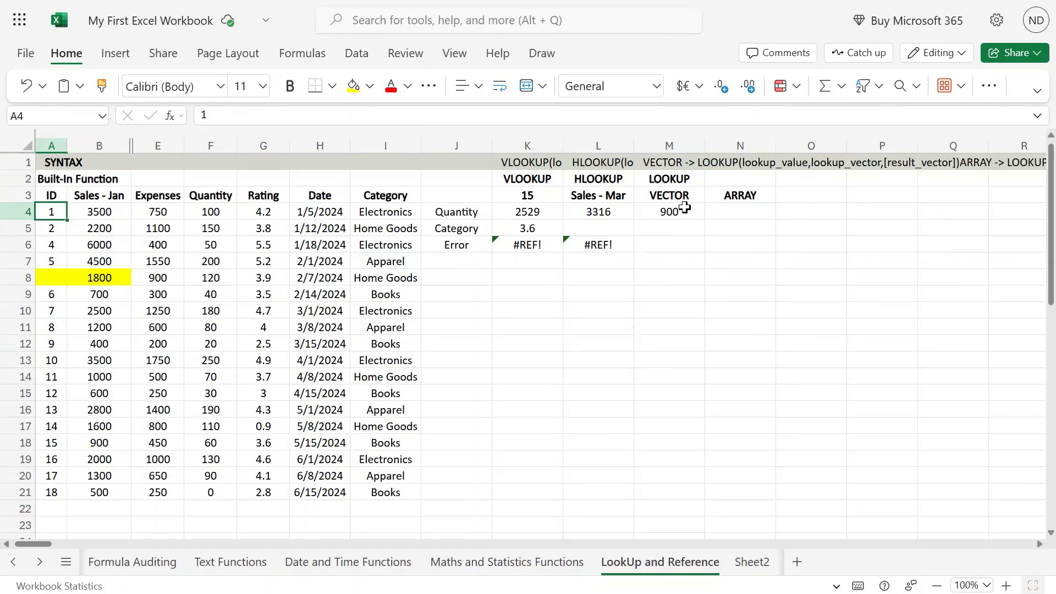
key(ctrl+z)
key(ctrl+z)
key(ctrl+z)
- Review the lookup value, lookup vector and result vector of the LOOKUP formula in M4
key(Right)
key(Right)
key(Right)
key(Right)
key(Right)
key(Right)
key(Right)
key(Right)
key(Right)
key(Right)
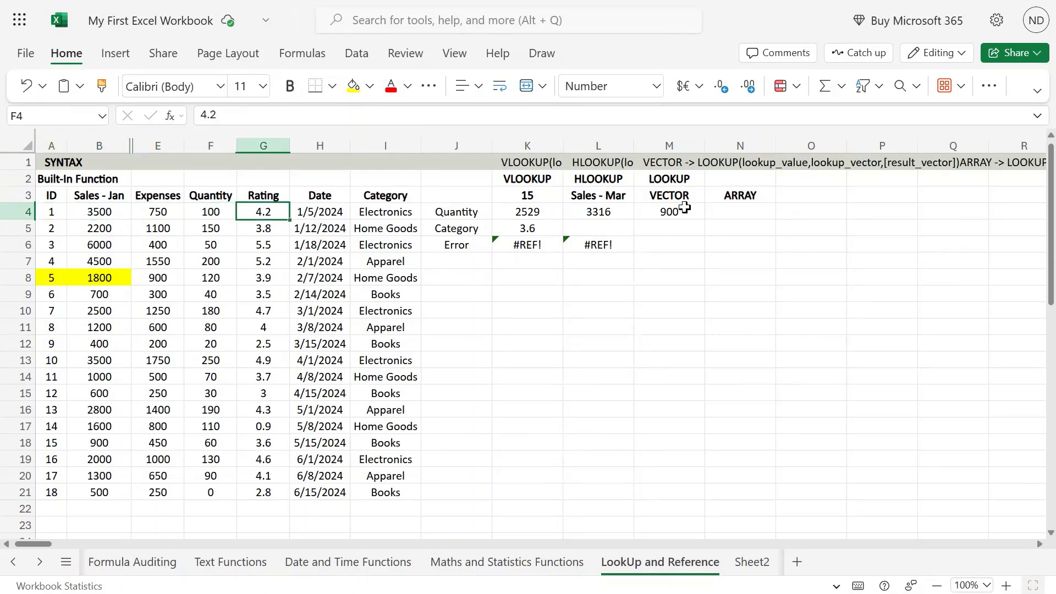
key(F2)
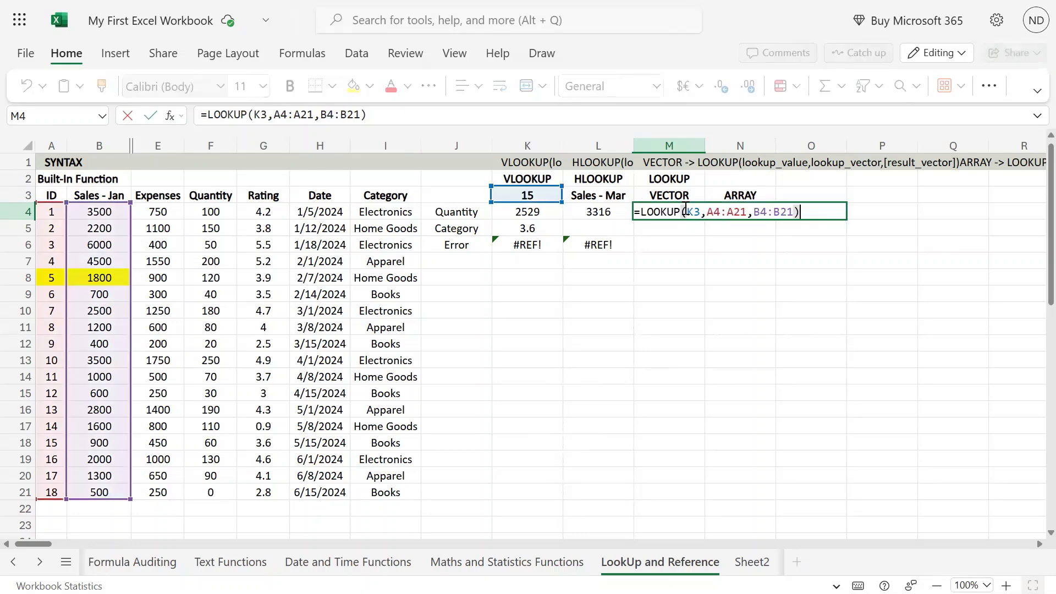
key(Escape)
- Examine the order of the IDs in A4:A9 and the start of the Sales - Jan column
key(Left)
key(Left)
key(Left)
key(Left)
key(Left)
key(Left)
key(Left)
key(Left)
key(Left)
key(Left)
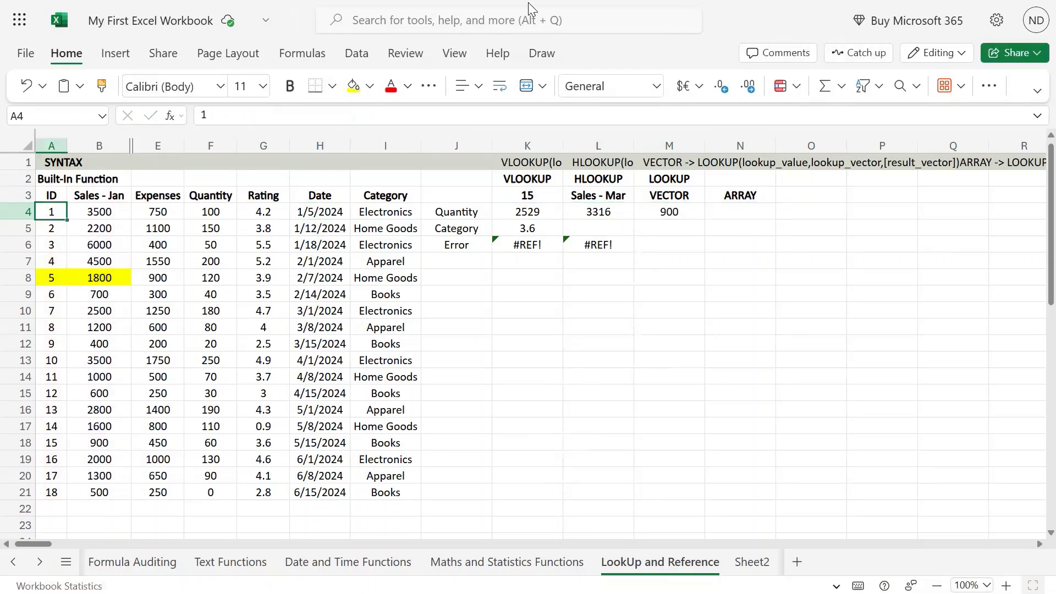
click(83, 276)
drag(57, 212, 57, 293)
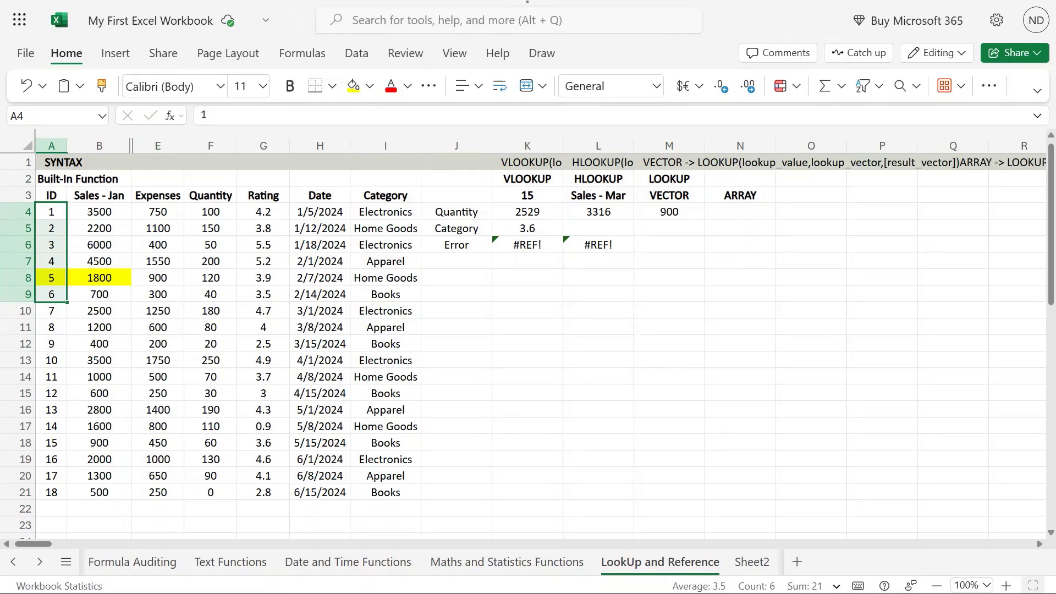
key(Return)
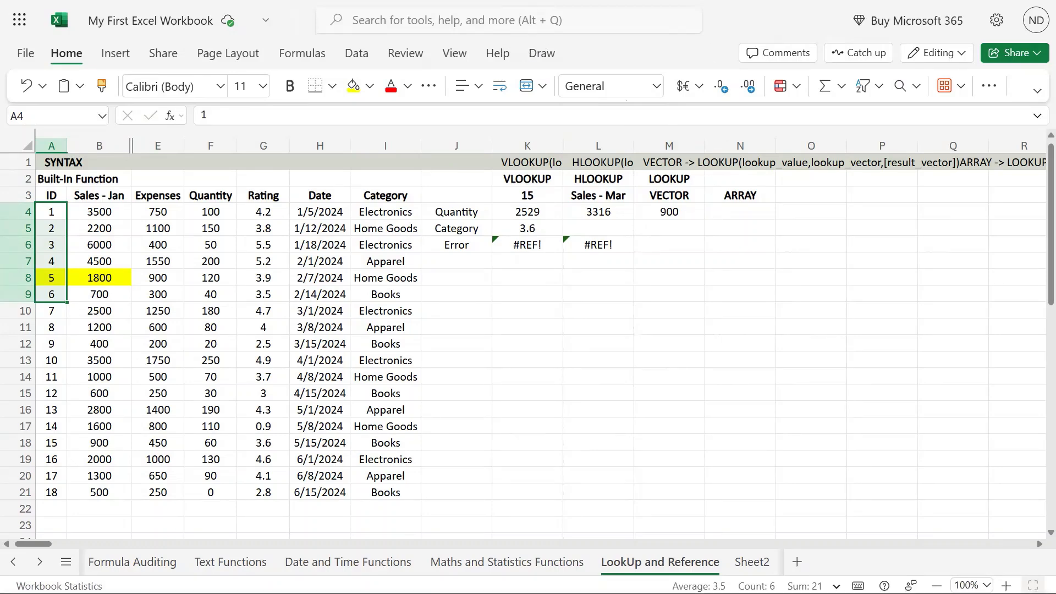
click(650, 292)
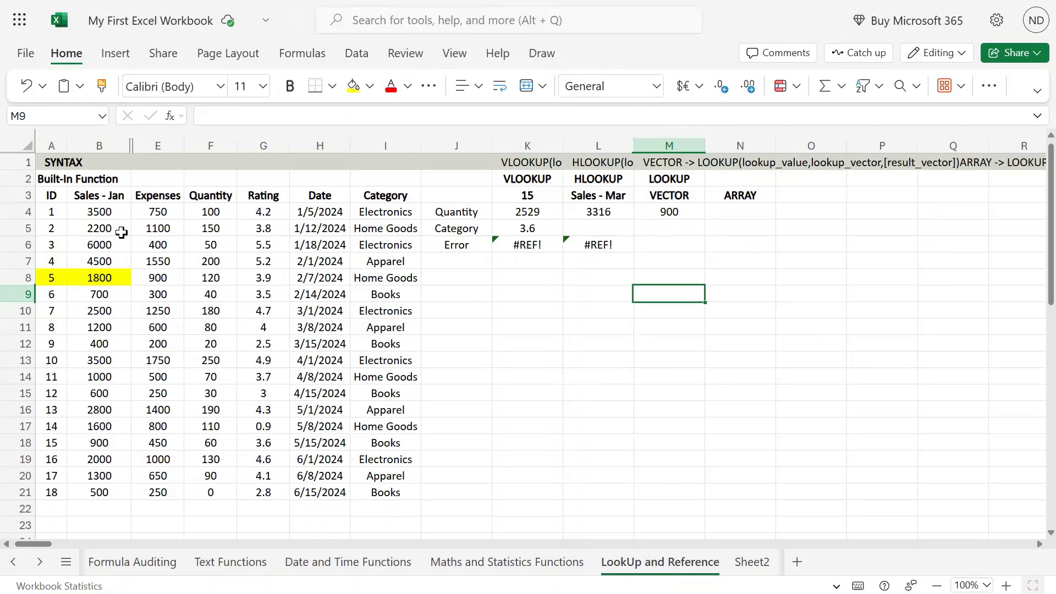
click(116, 213)
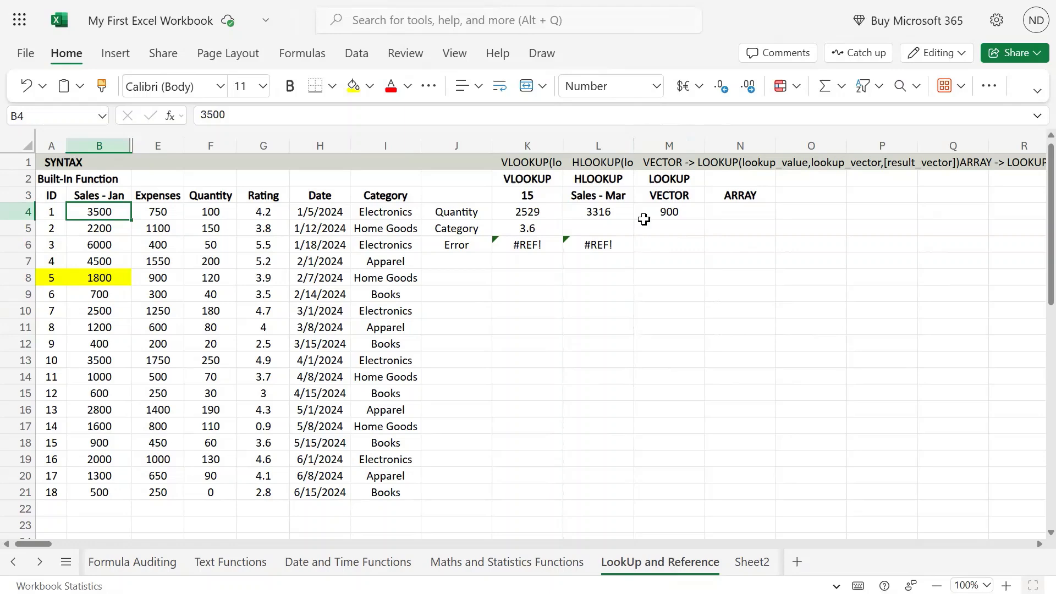
- Remove the result vector B4:B21 from the formula in M4, leaving =LOOKUP(K3,A4:A21)
click(669, 210)
key(F2)
key(Left)
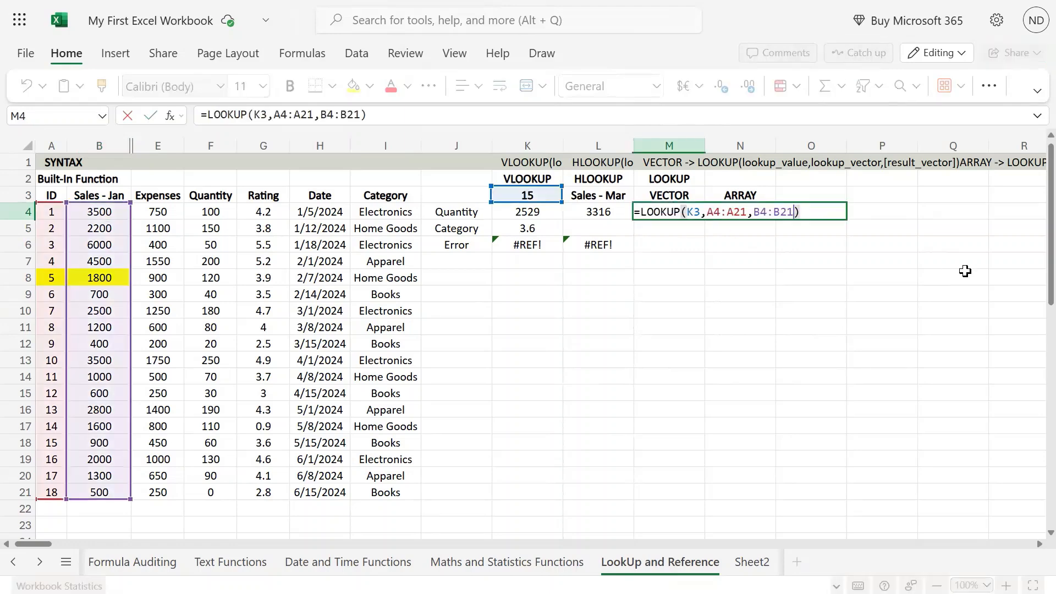
key(BackSpace)
key(BackSpace)
key(BackSpace)
key(BackSpace)
key(BackSpace)
key(BackSpace)
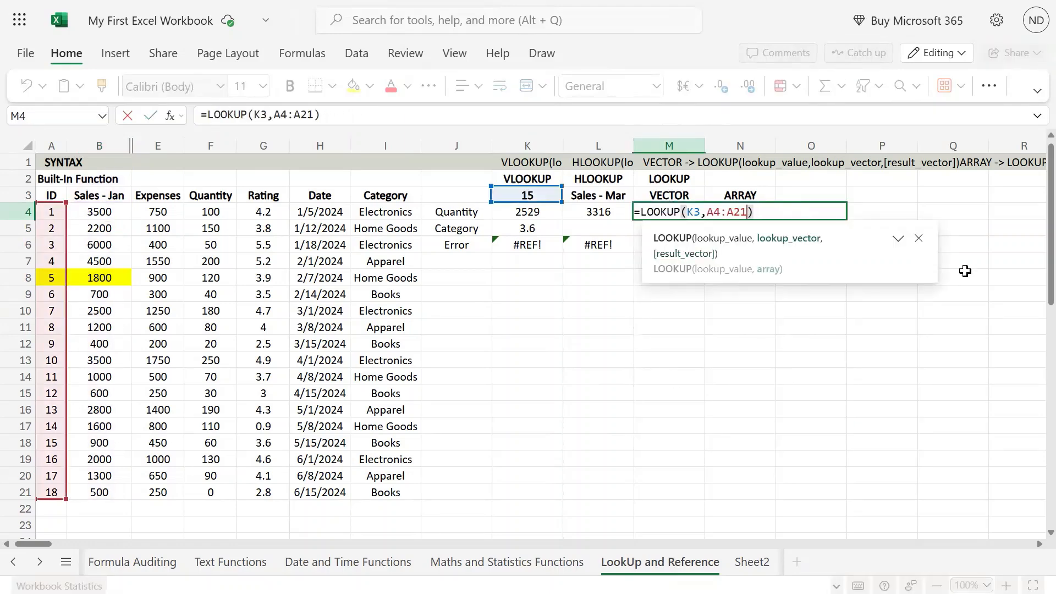
key(Return)
key(Up)
- Check the shortened formula's result against the ID column, starting at A4
key(Left)
key(Left)
key(Left)
key(Left)
key(Left)
key(Left)
key(Left)
key(Left)
key(Left)
key(Left)
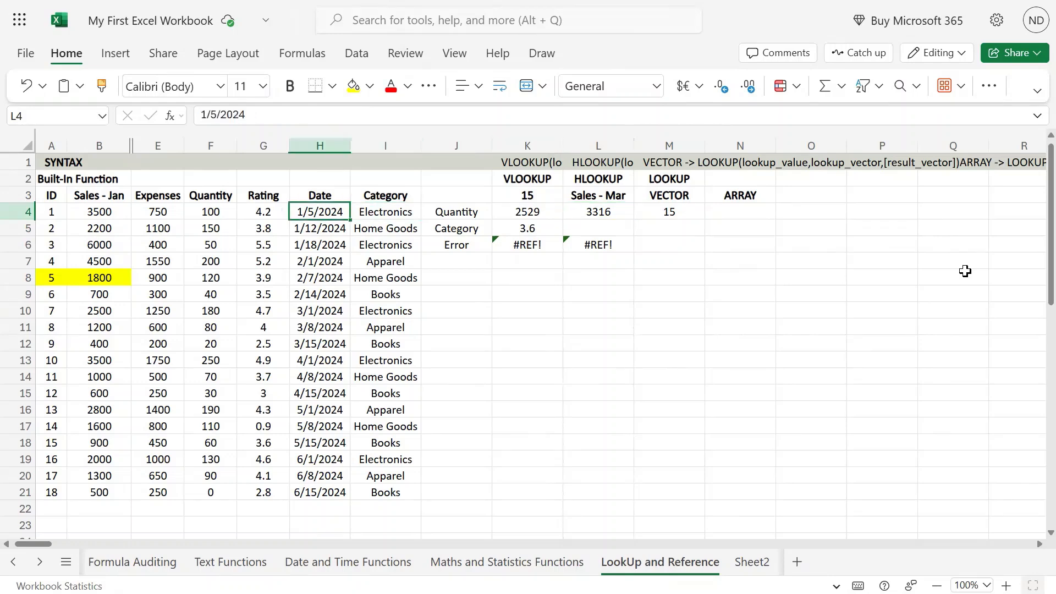
key(Down)
key(Up)
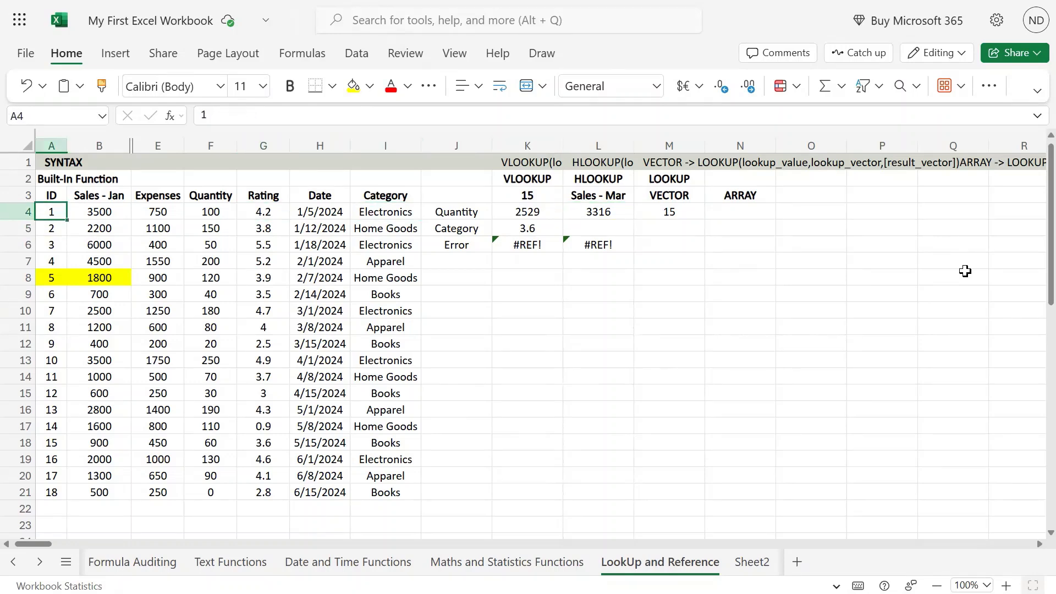
- Review the lookup vector A4:A21 in the M4 formula and compare it with the cell's result
key(Right)
key(Right)
key(Right)
key(Right)
key(Right)
key(Right)
key(Right)
key(Right)
key(Right)
key(Right)
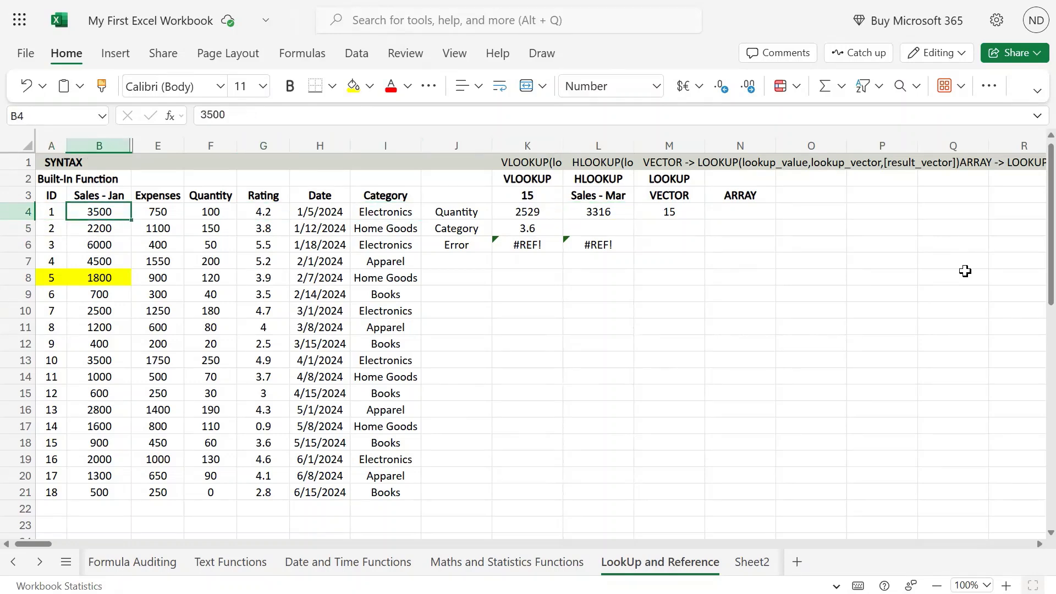
key(F2)
key(Left)
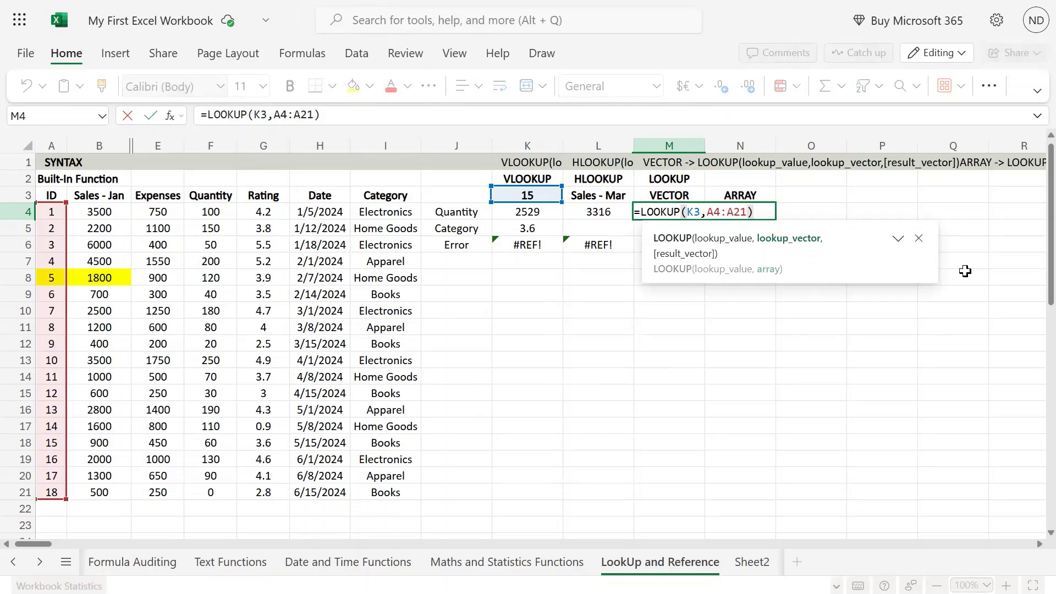
key(Return)
key(Up)
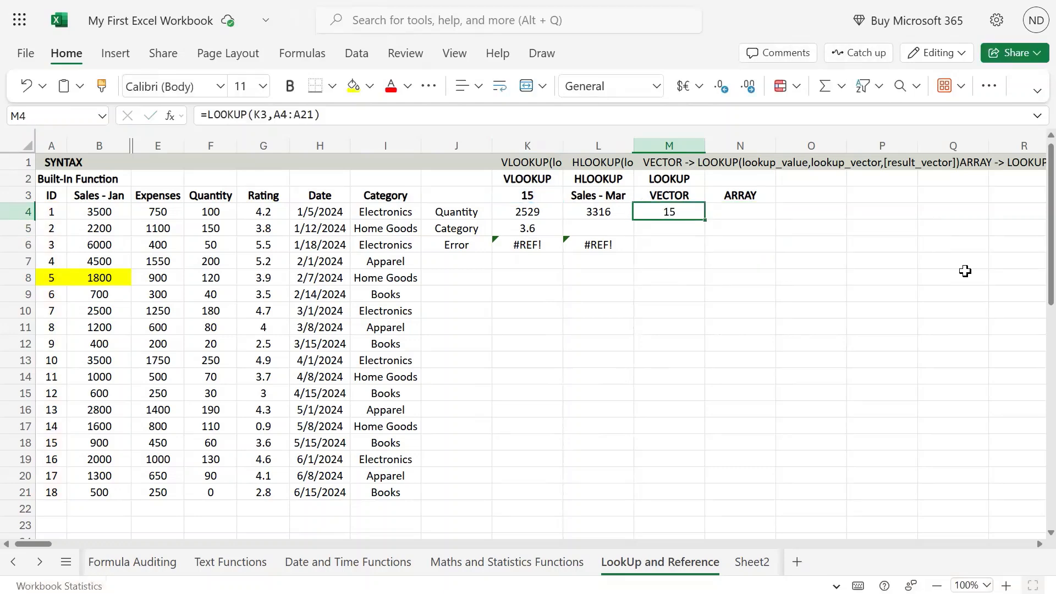
key(F2)
key(Escape)
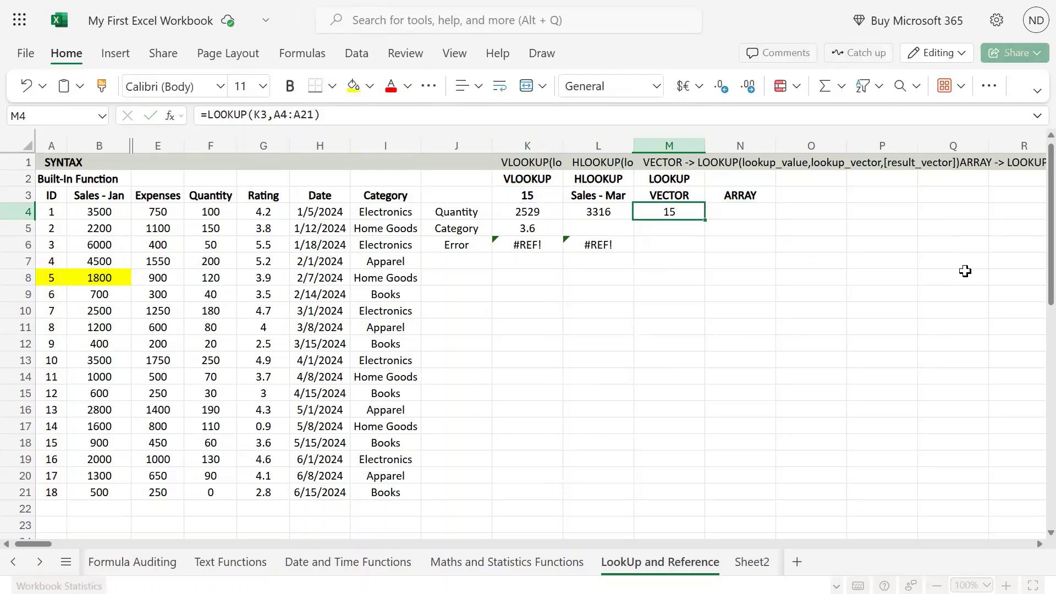
- Break the ascending order of the ID column by setting A11 to 11 and A12 to 0
key(Left)
key(Left)
key(Left)
key(Left)
key(Left)
key(Left)
key(Left)
key(Left)
key(Left)
key(Left)
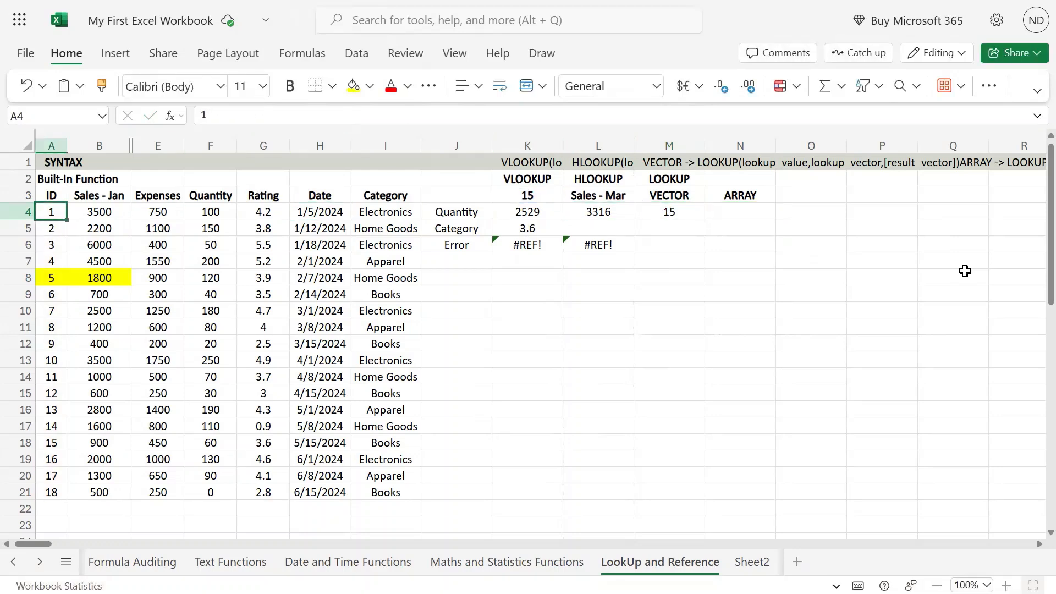
key(Down)
key(Down)
key(Down)
key(Down)
key(Down)
key(Down)
key(Down)
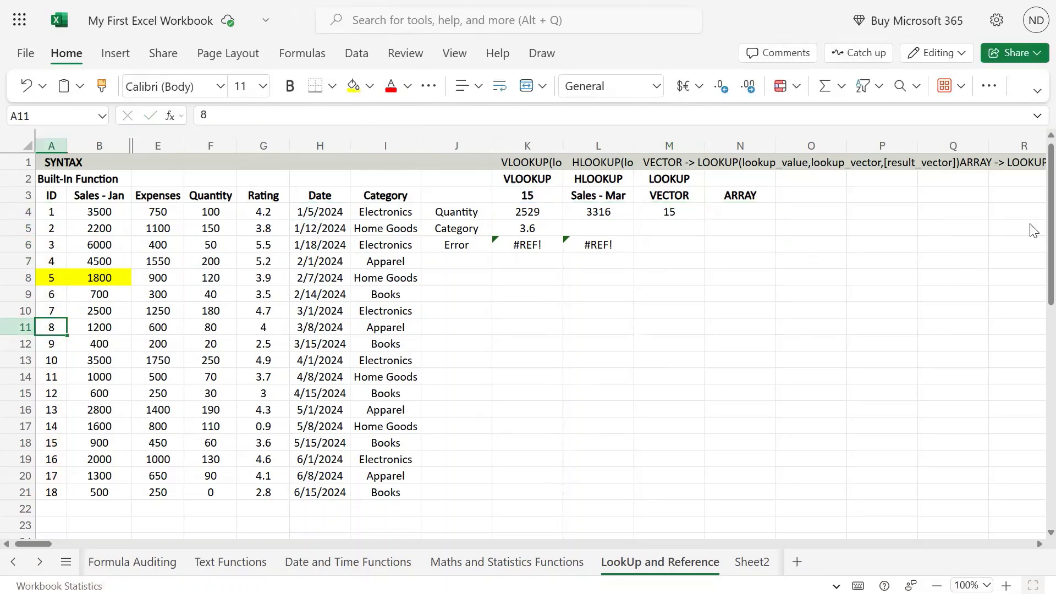
text(11)
key(Return)
text(0)
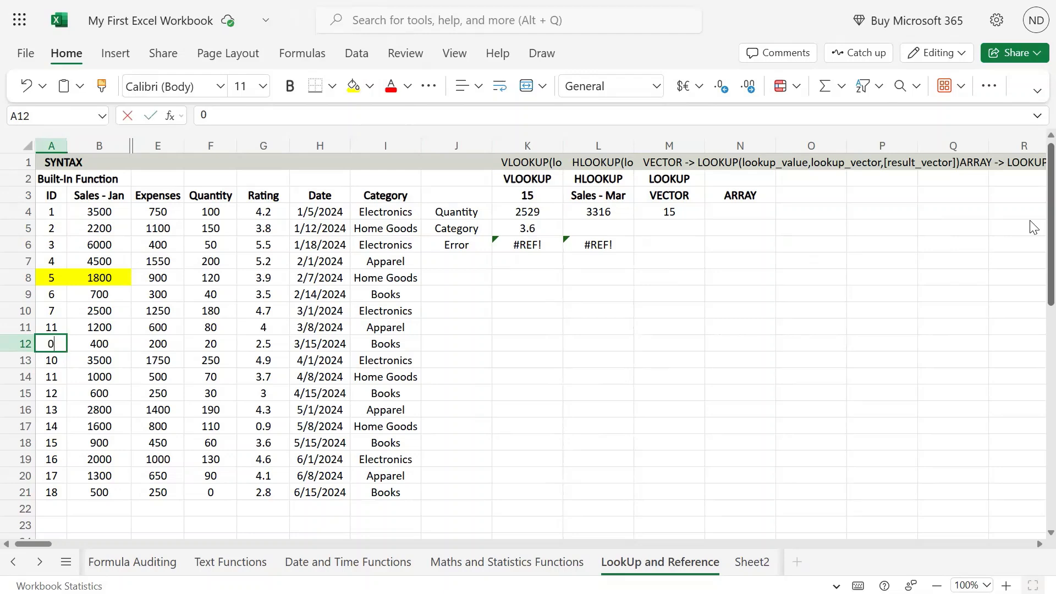
key(Return)
- Create a duplicate ID by setting A17 to 15
key(Down)
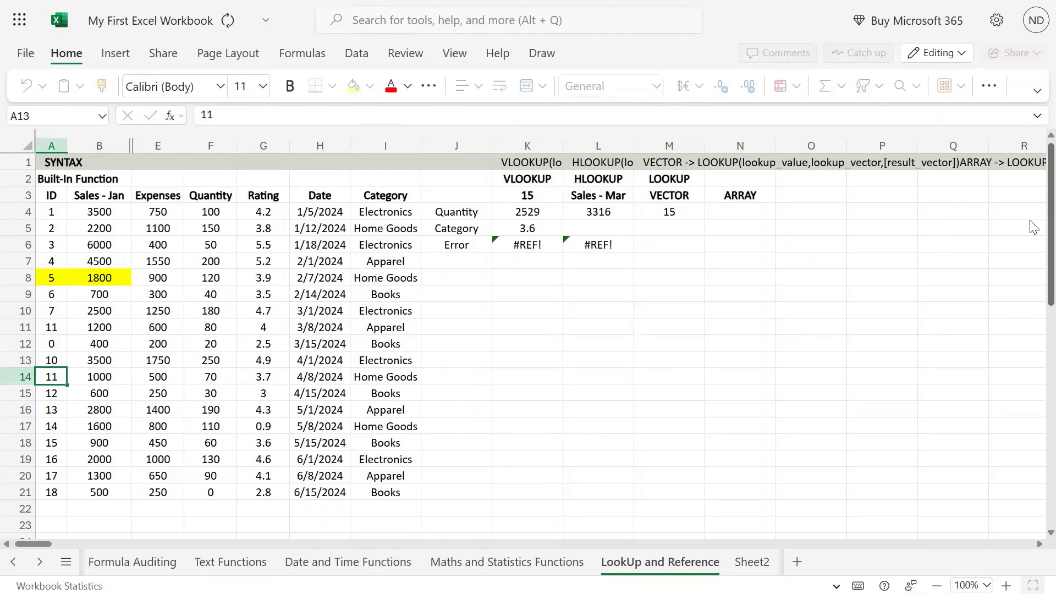
key(Down)
key(Down)
key(Down)
text(15)
key(Return)
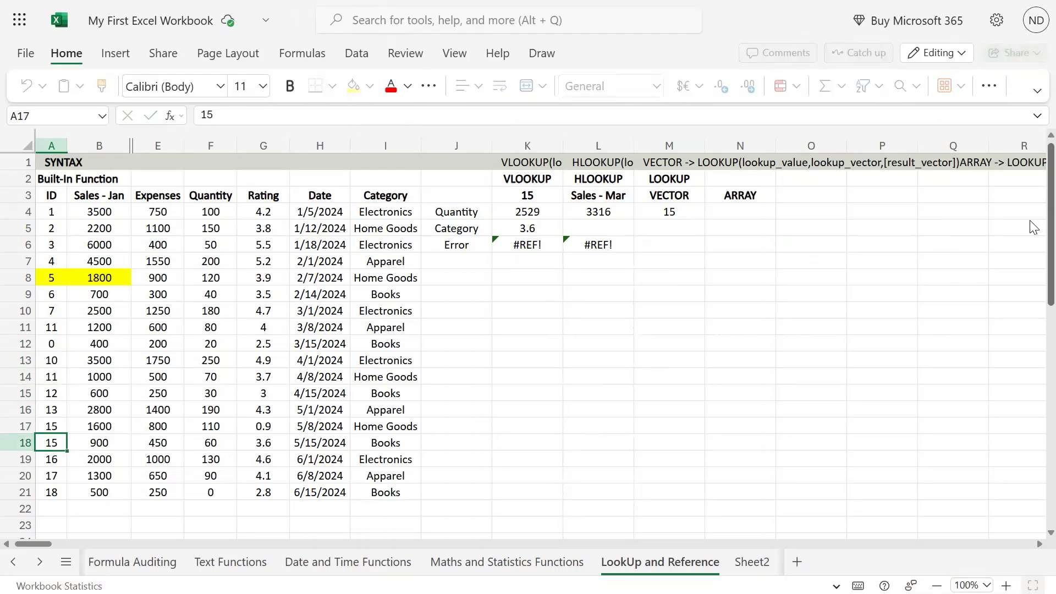
- Examine how the LOOKUP formula in M4 handles the unsorted and duplicate IDs
key(Up)
key(Right)
key(Right)
key(Right)
key(Right)
key(Right)
key(Right)
key(Right)
key(Right)
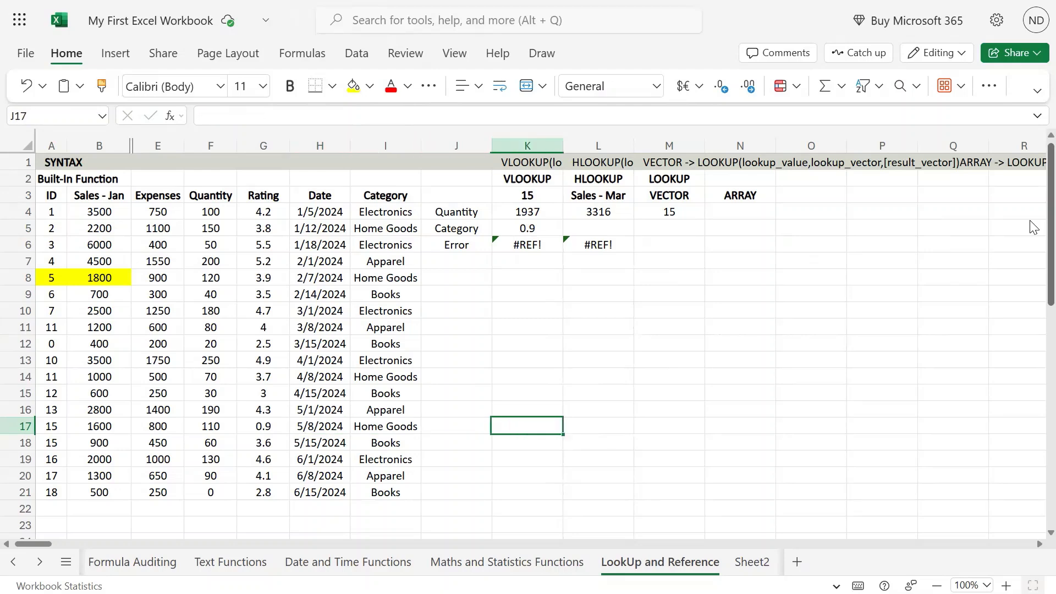
key(Right)
key(Right)
key(ctrl+Down)
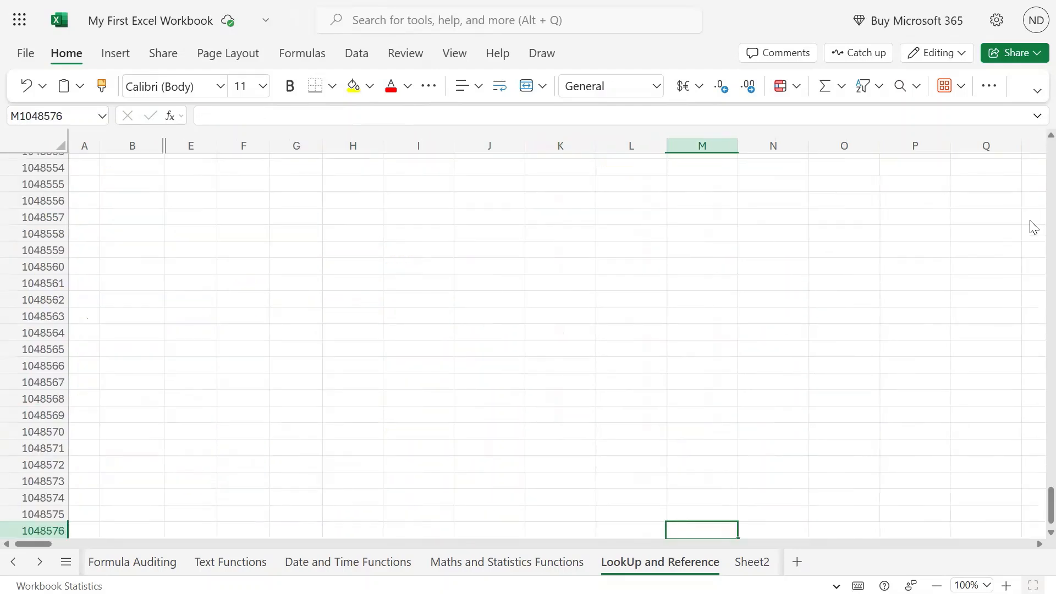
key(ctrl+Up)
key(Up)
key(Down)
key(F2)
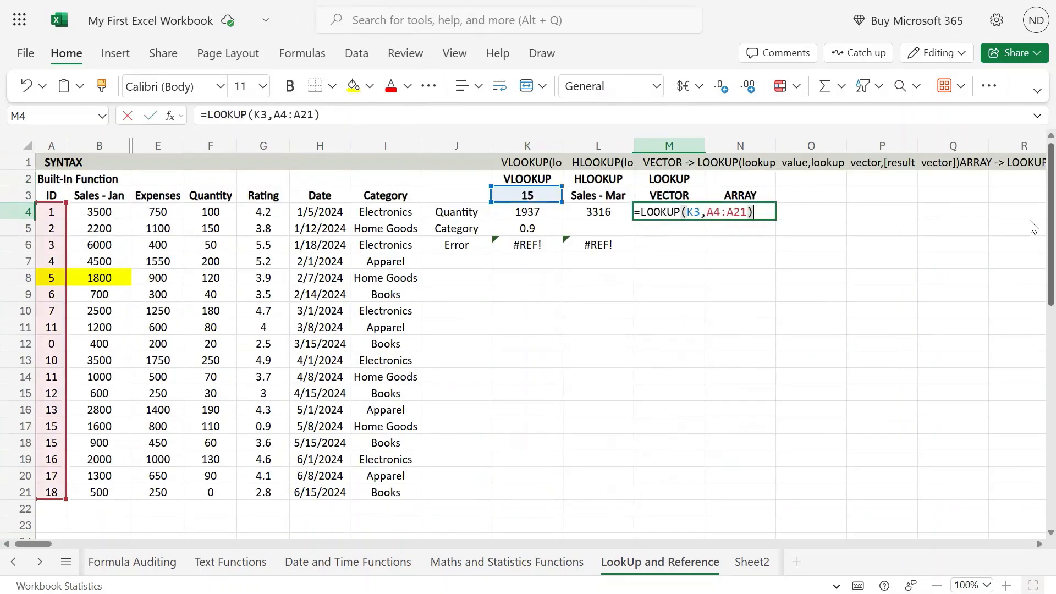
key(Return)
key(Up)
key(F2)
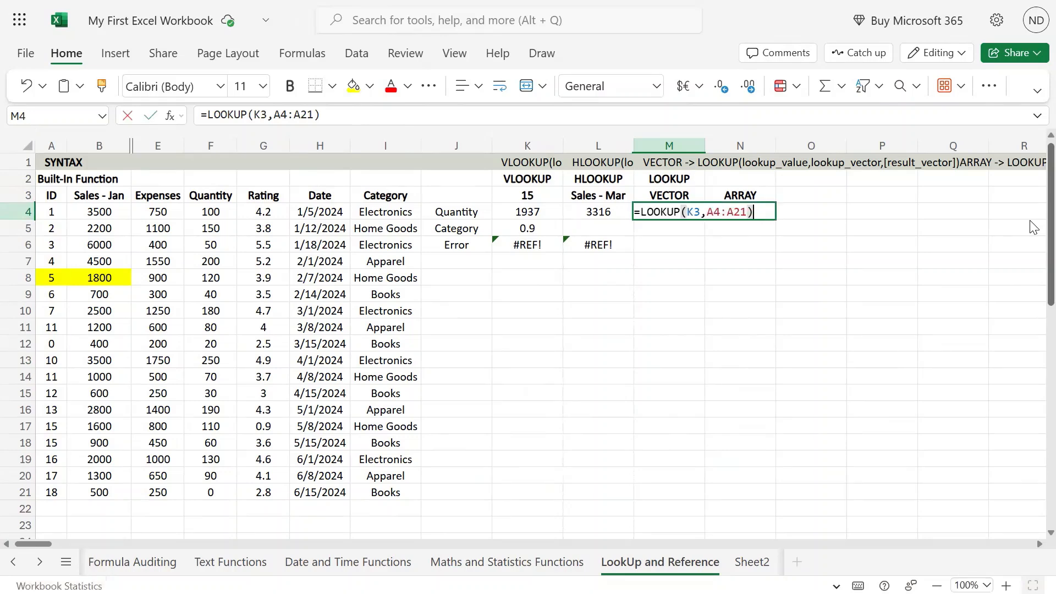
key(Return)
key(Up)
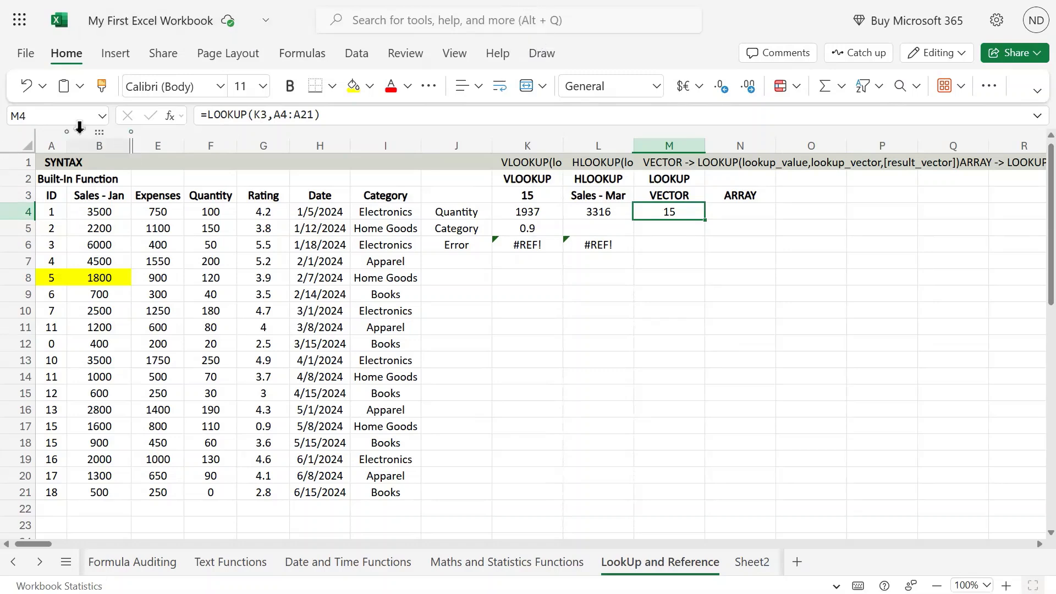
- Sort the data rows A4:I21 by ID in descending order
click(61, 213)
mouse_move(497, 254)
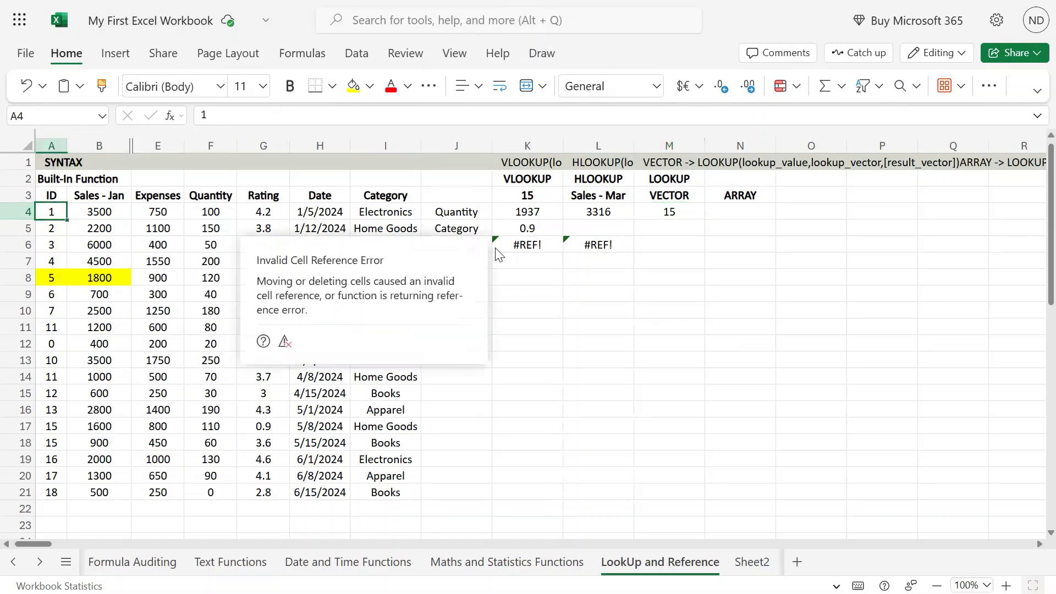
shift+click(410, 489)
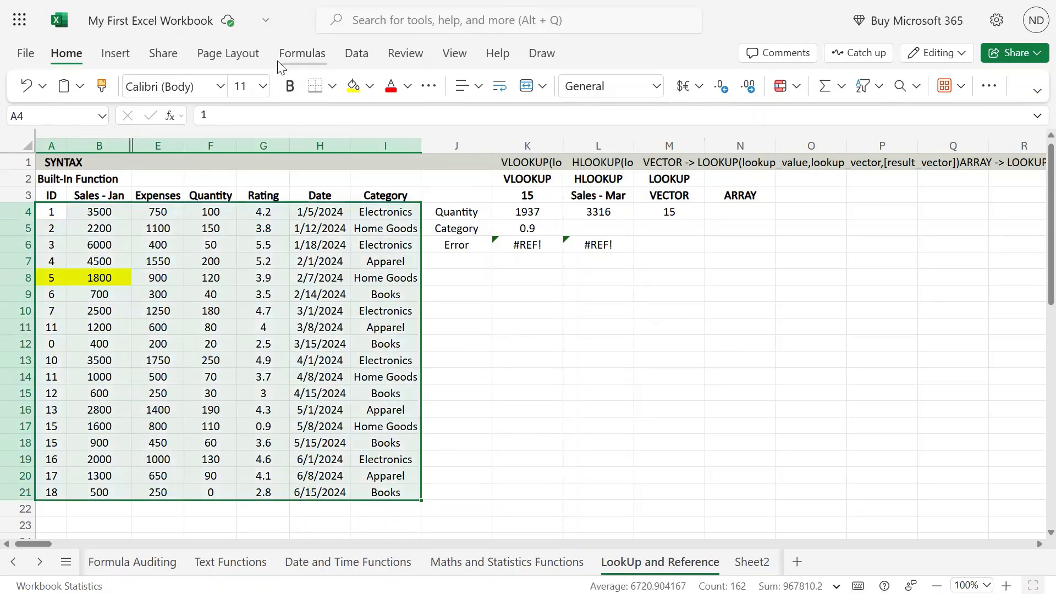
click(348, 60)
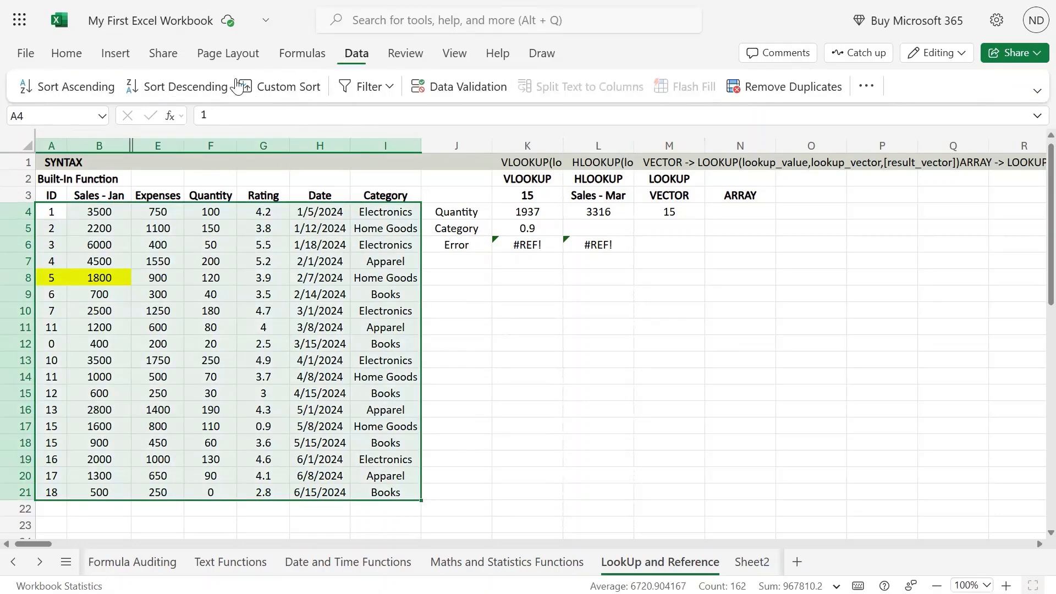
click(150, 95)
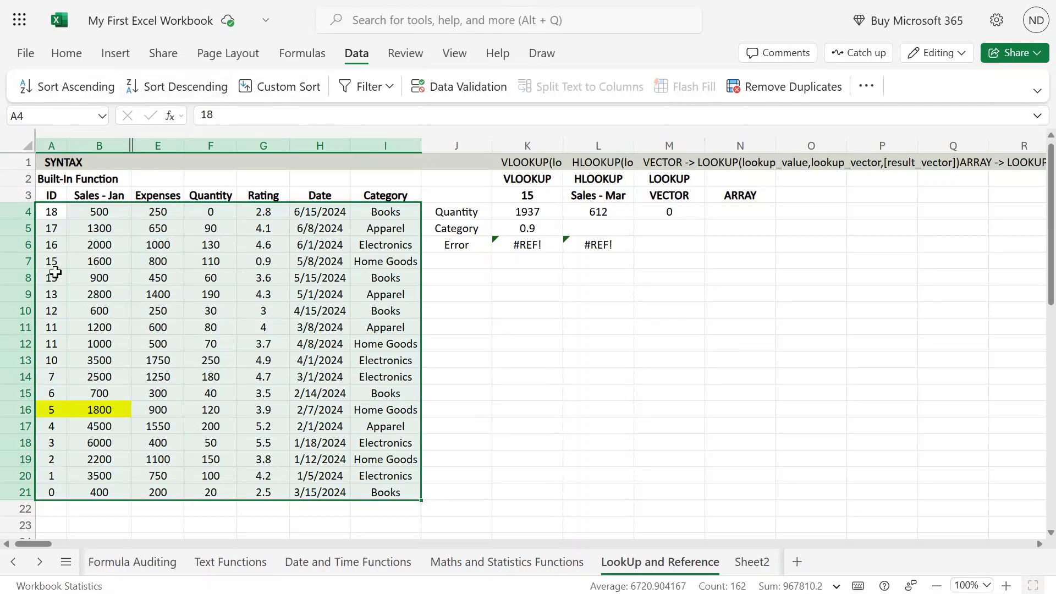
- Examine how the LOOKUP formula in M4 handles the descending ID column A4:A21
click(673, 213)
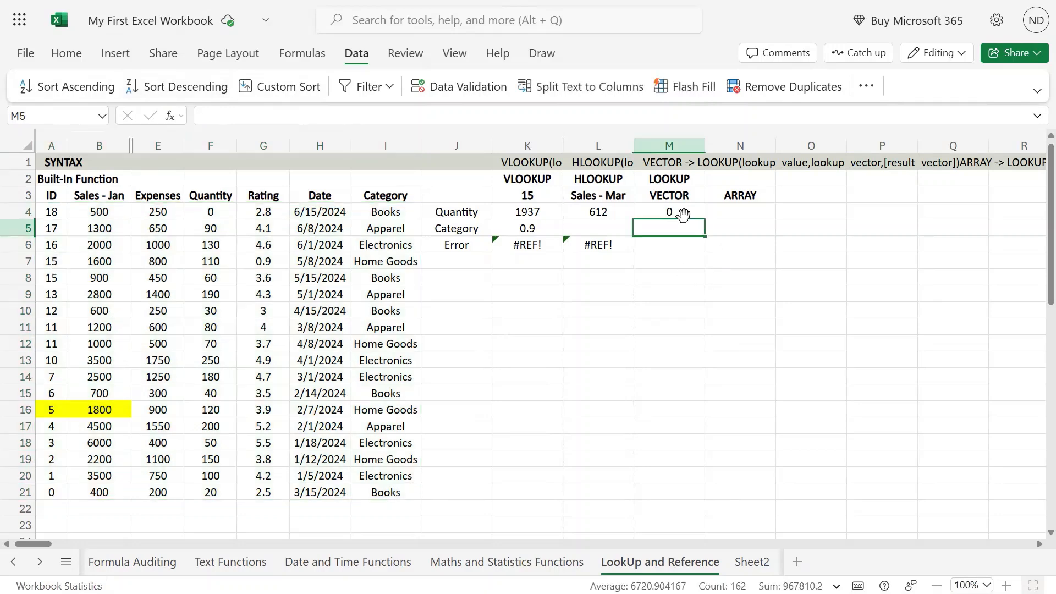
double_click(680, 210)
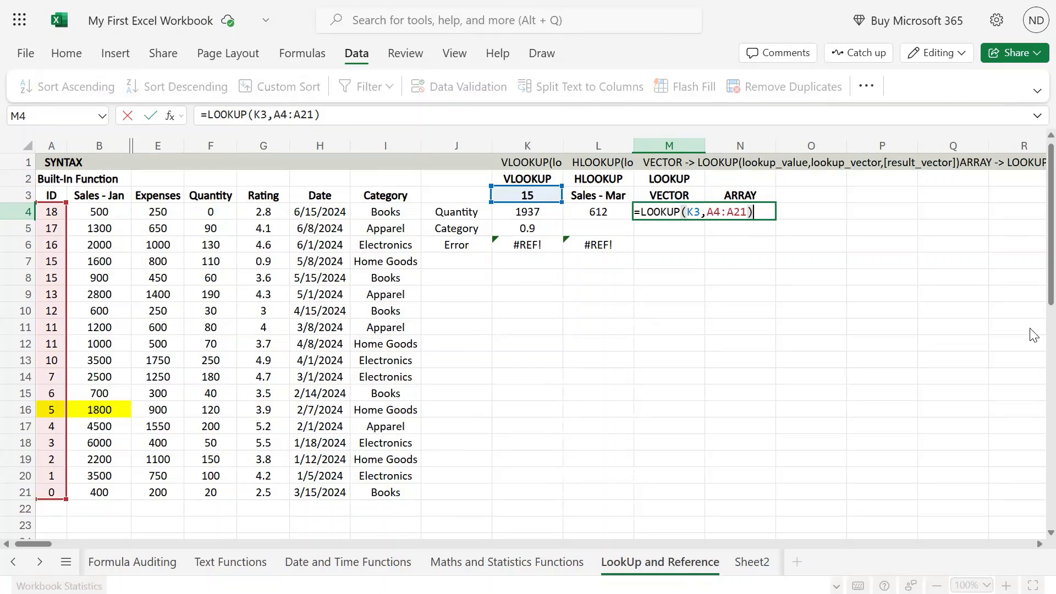
key(Left)
key(Left)
key(Left)
key(ctrl+Left)
key(ctrl+shift+Down)
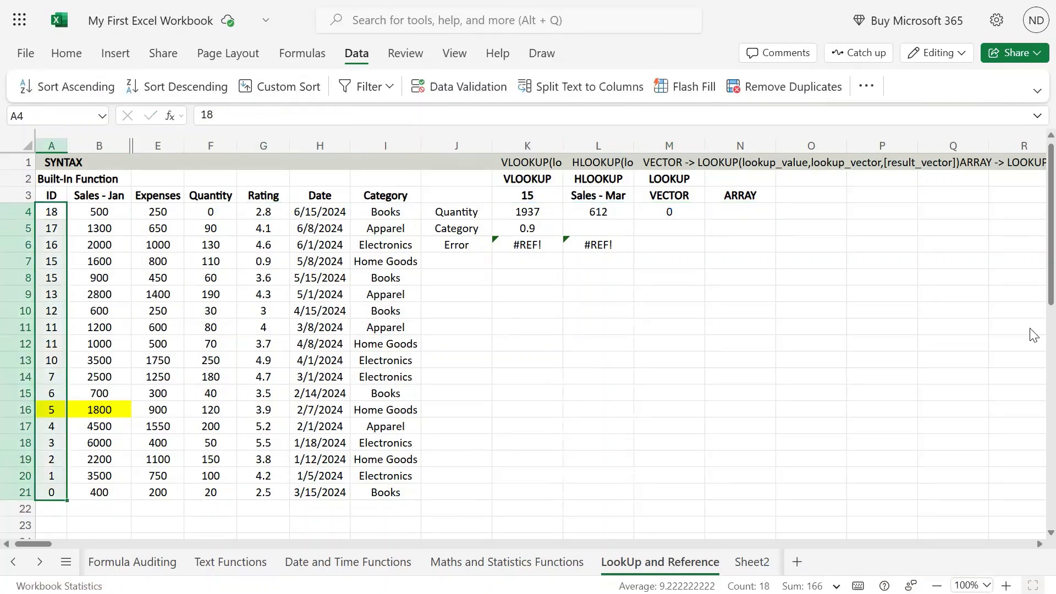
key(Right)
key(Right)
key(Right)
key(Right)
key(Right)
key(Right)
key(Right)
key(Right)
key(Right)
key(Right)
key(Right)
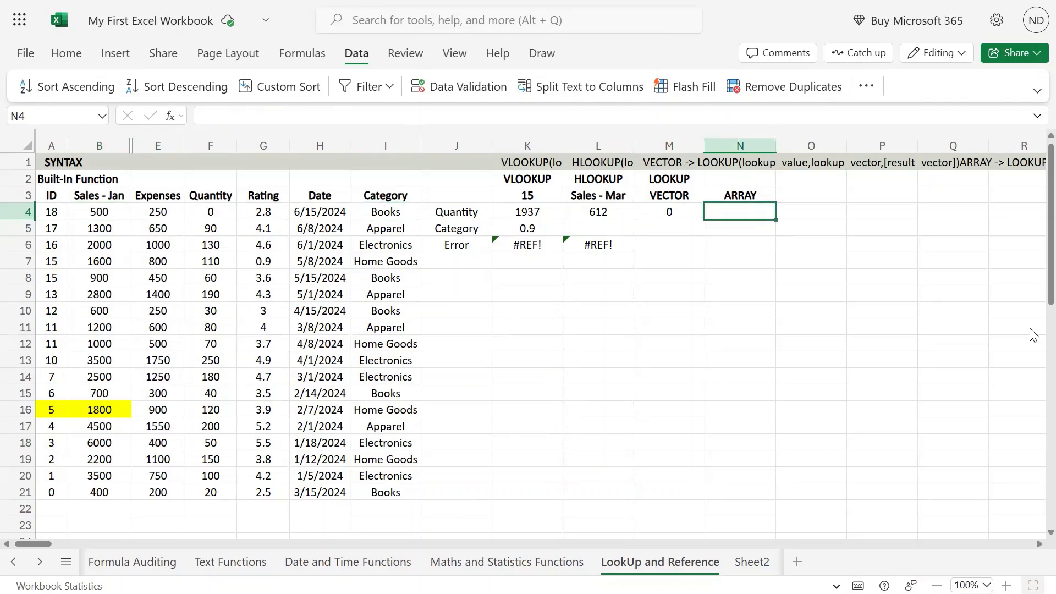
key(Left)
key(F2)
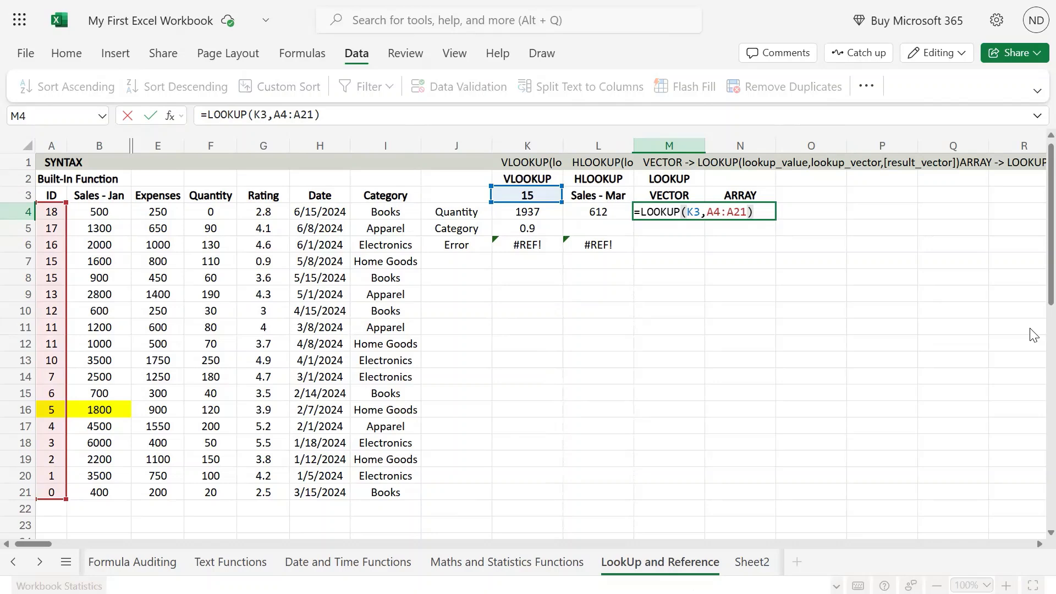
key(Escape)
key(Left)
key(Left)
key(Left)
key(Left)
key(Left)
key(Left)
key(Left)
key(Left)
key(Left)
key(Left)
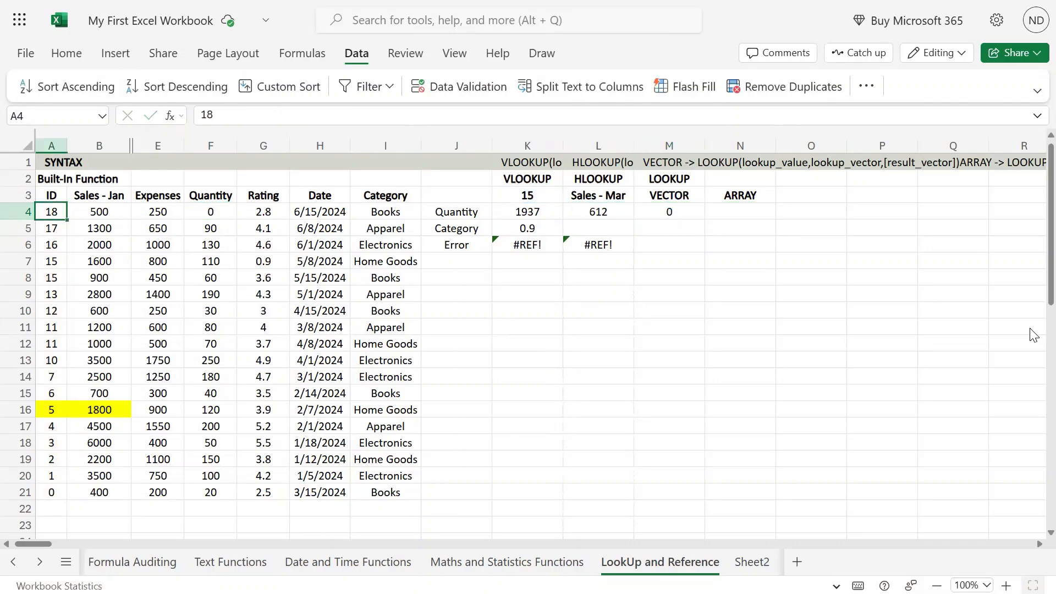
- Undo the descending sort and the duplicate ID entered in A17
key(ctrl+z)
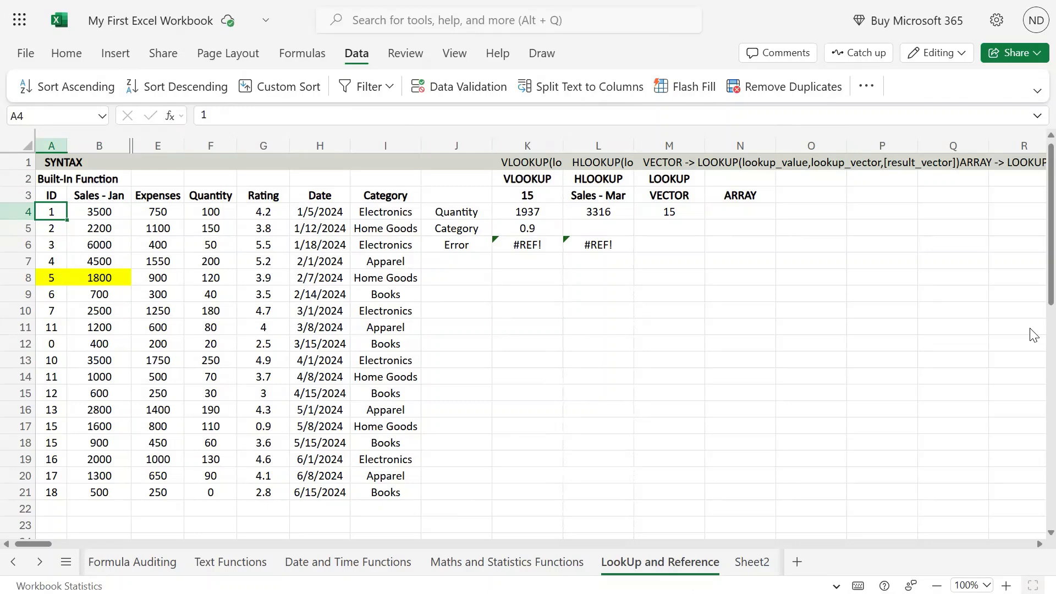
key(ctrl+z)
key(Down)
key(Down)
key(Down)
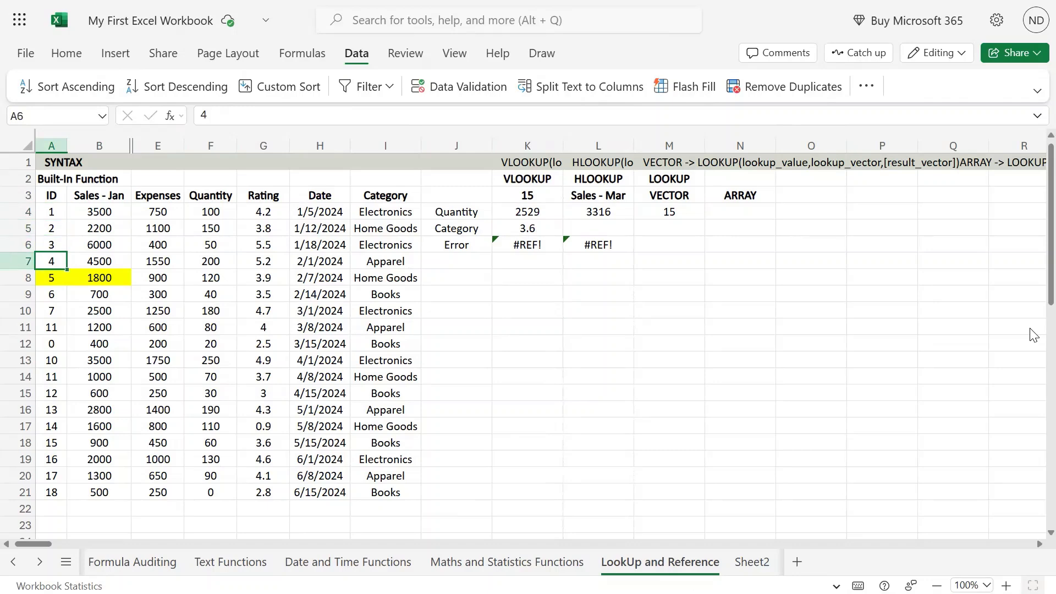
- Review the LOOKUP formula in M4 against the restored table order
key(Right)
key(Right)
key(Right)
key(Right)
key(Right)
key(Right)
key(Right)
key(Right)
key(Right)
key(Right)
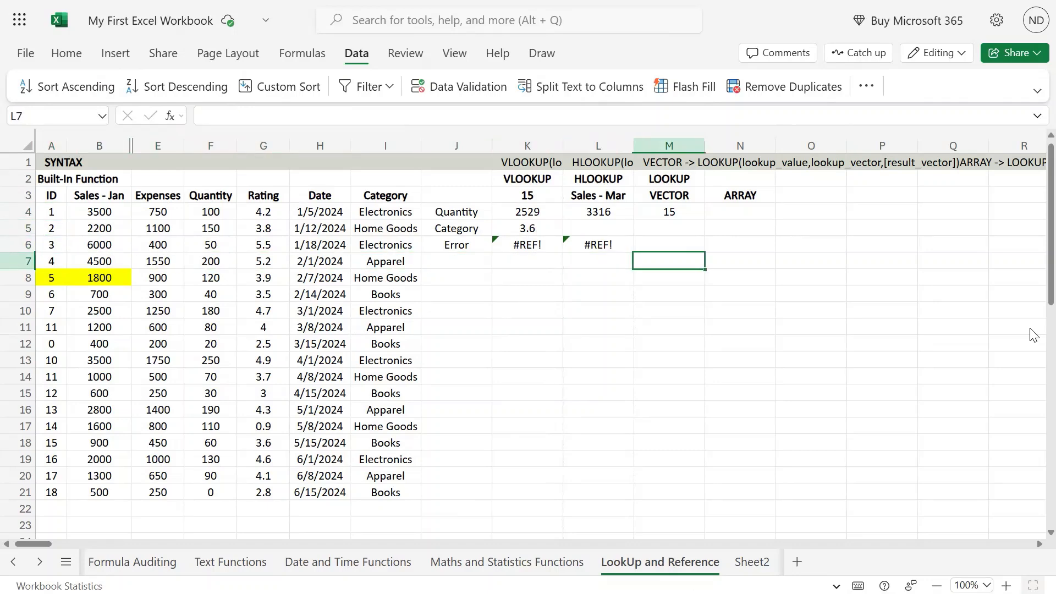
key(Up)
key(Up)
key(Up)
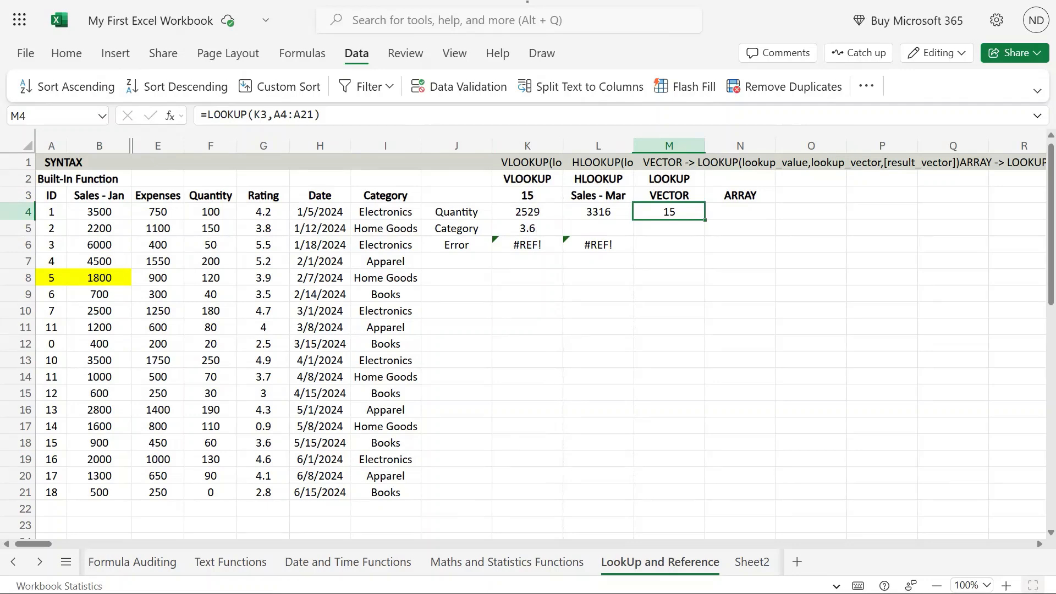
- Set the lookup value in K3 to -1 and check the LOOKUP cell M4
click(530, 195)
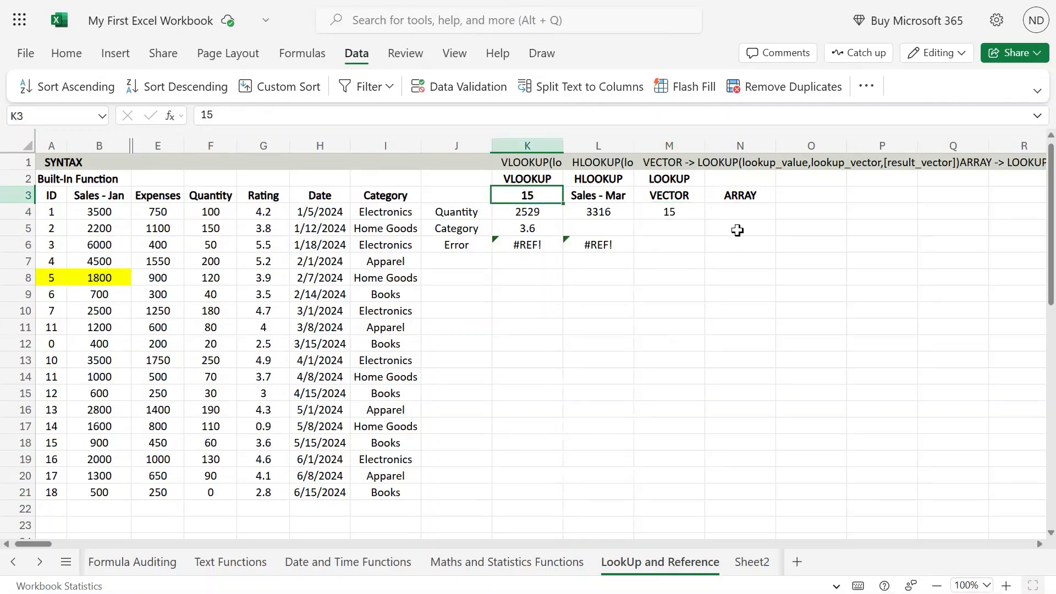
text(-1)
key(Return)
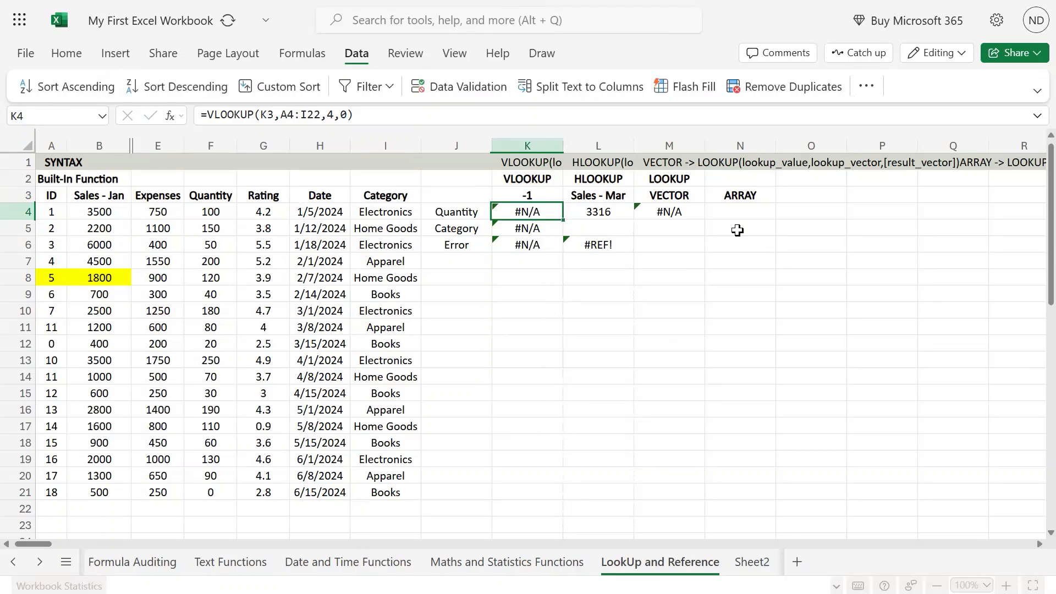
key(Right)
key(Right)
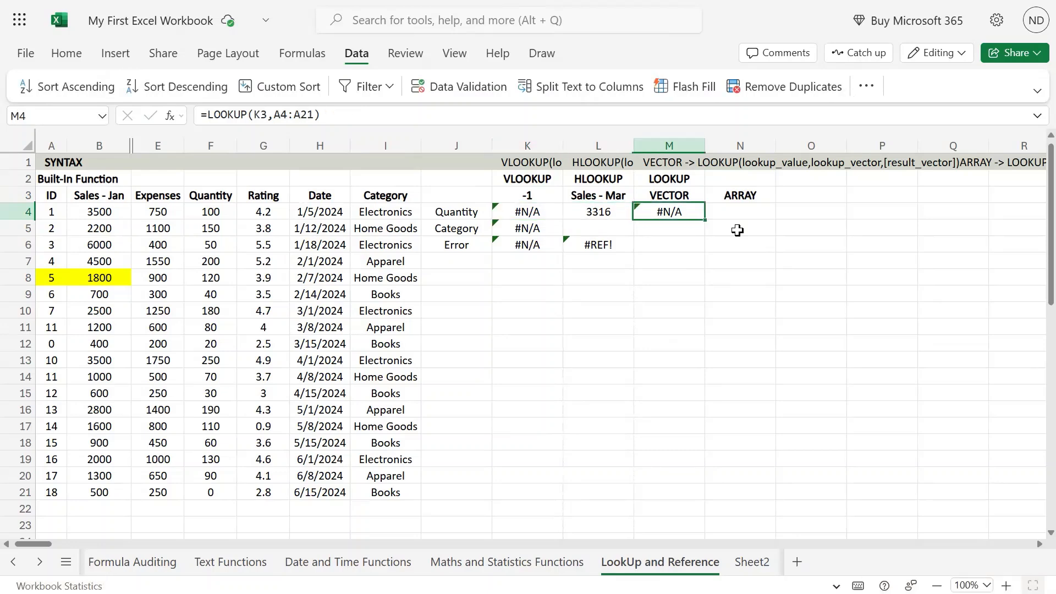
- Compare the ID column from A4 down with the lookup value -1
key(Left)
key(Left)
key(Left)
key(Left)
key(Left)
key(Left)
key(Left)
key(Left)
key(Left)
key(Left)
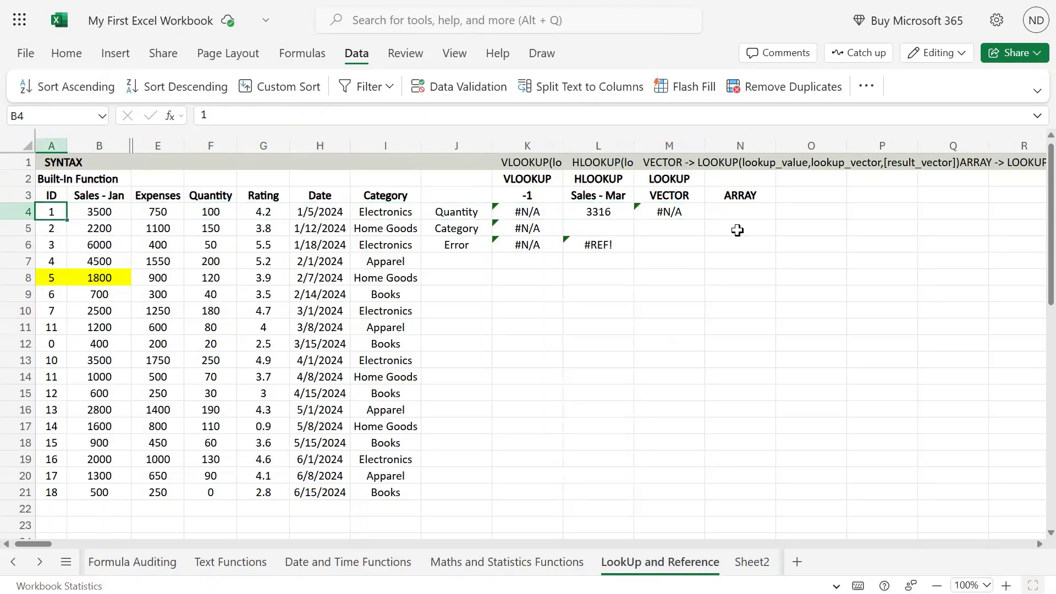
key(ctrl+shift+Down)
key(Up)
key(Down)
key(Right)
key(Right)
key(Right)
key(Right)
key(Right)
key(Right)
key(Right)
key(Right)
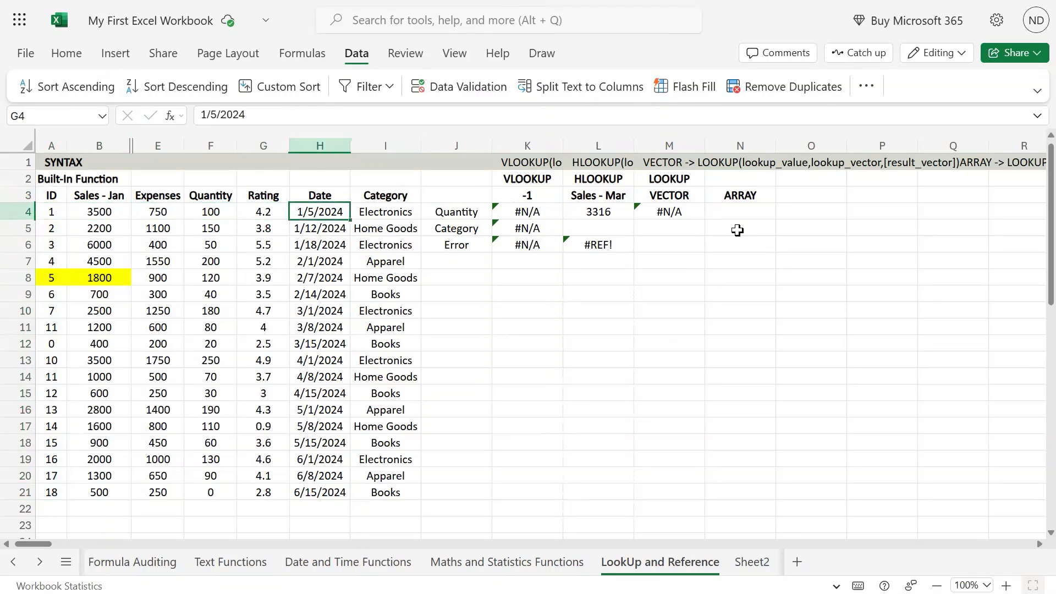
- Set the lookup value in K3 to 0 and check the LOOKUP cell M4
key(Up)
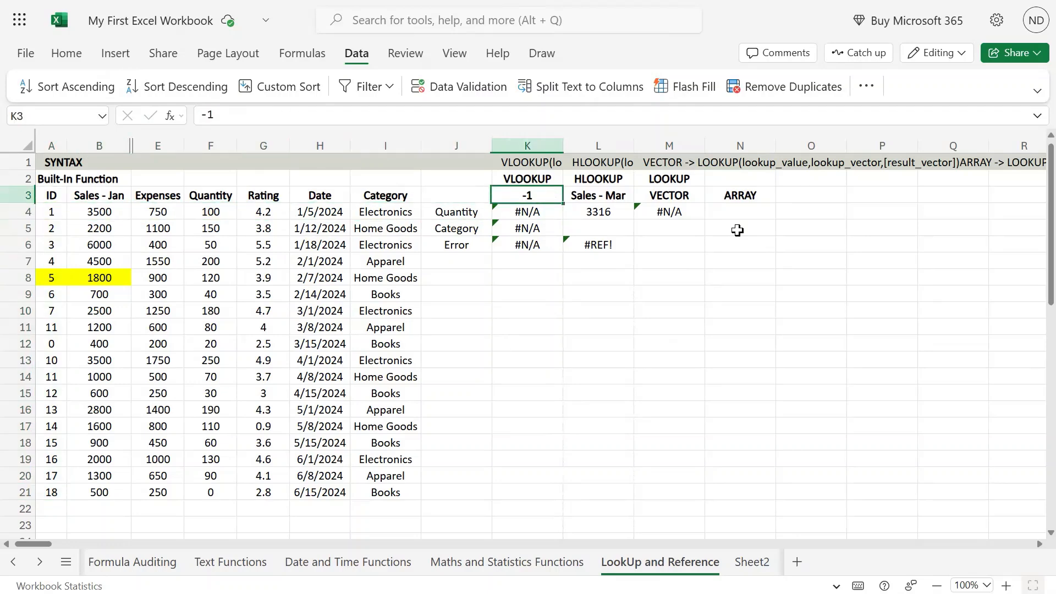
text(0)
key(Return)
key(Up)
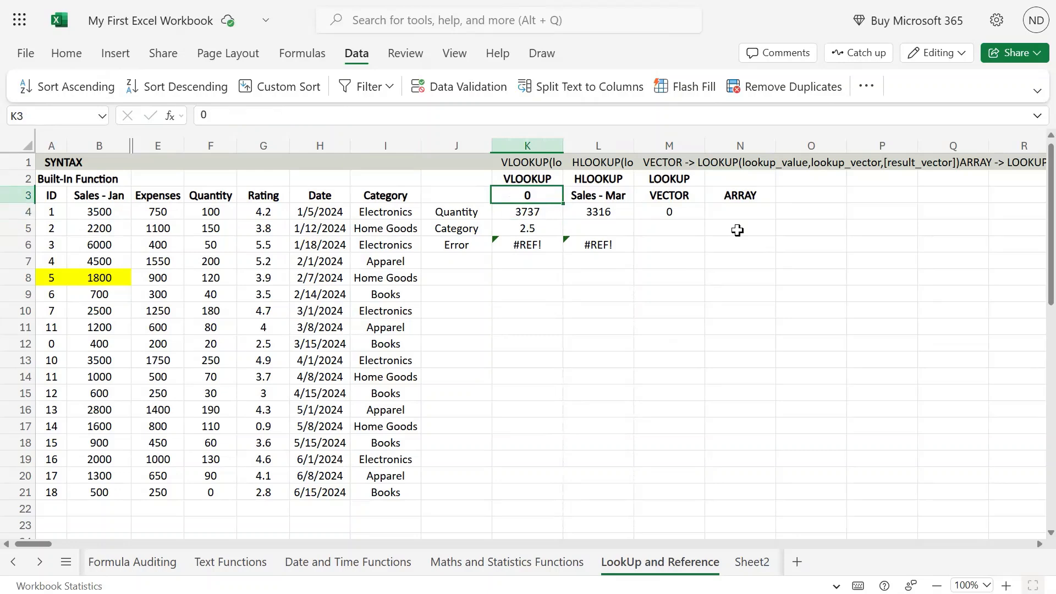
key(Right)
key(Right)
key(Down)
key(Left)
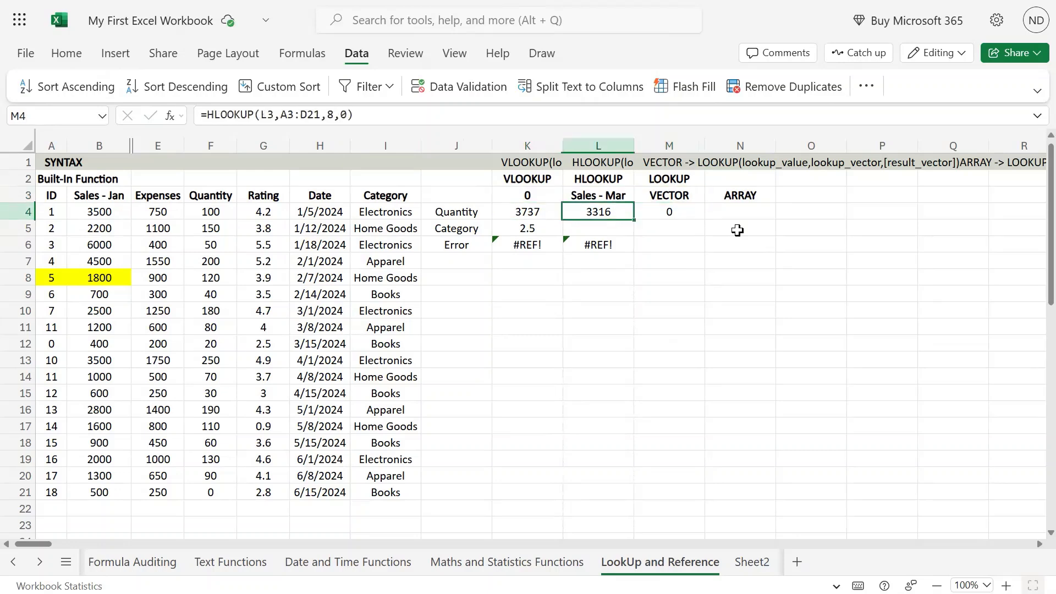
- Restore the ascending order of the ID column by setting A11 to 8 and A12 to 9
key(Left)
key(Left)
key(Home)
key(Down)
key(Down)
key(Down)
key(Down)
key(Down)
key(Down)
key(Down)
key(Down)
key(Down)
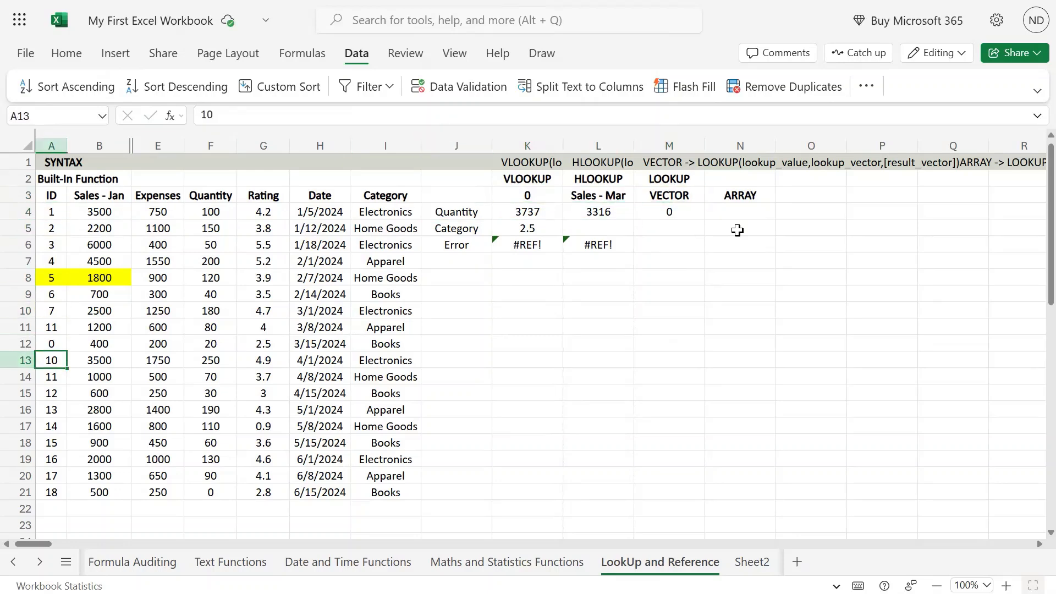
key(Up)
key(Up)
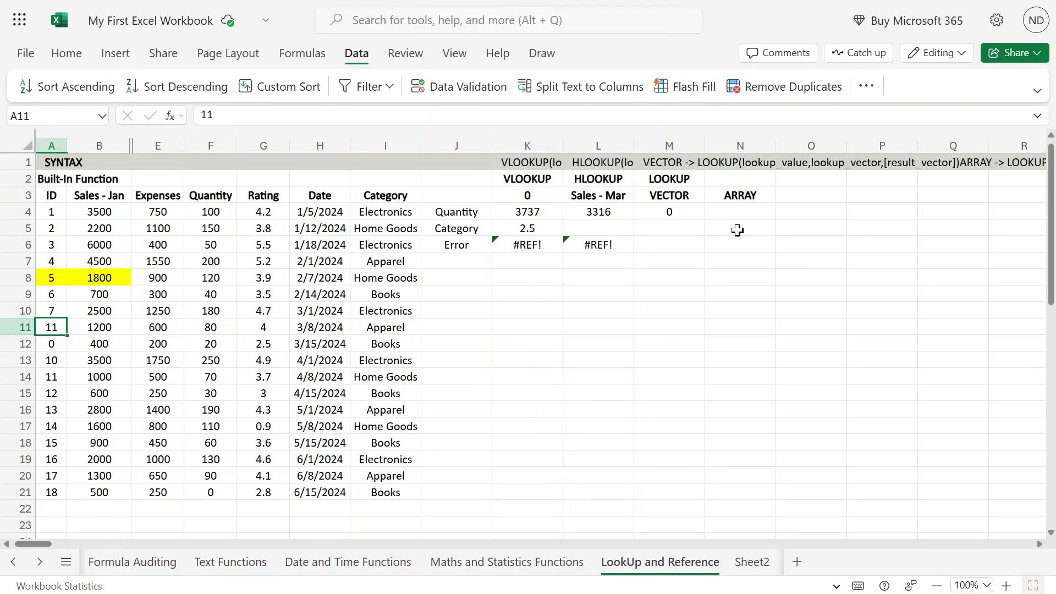
text(8)
key(Return)
text(9)
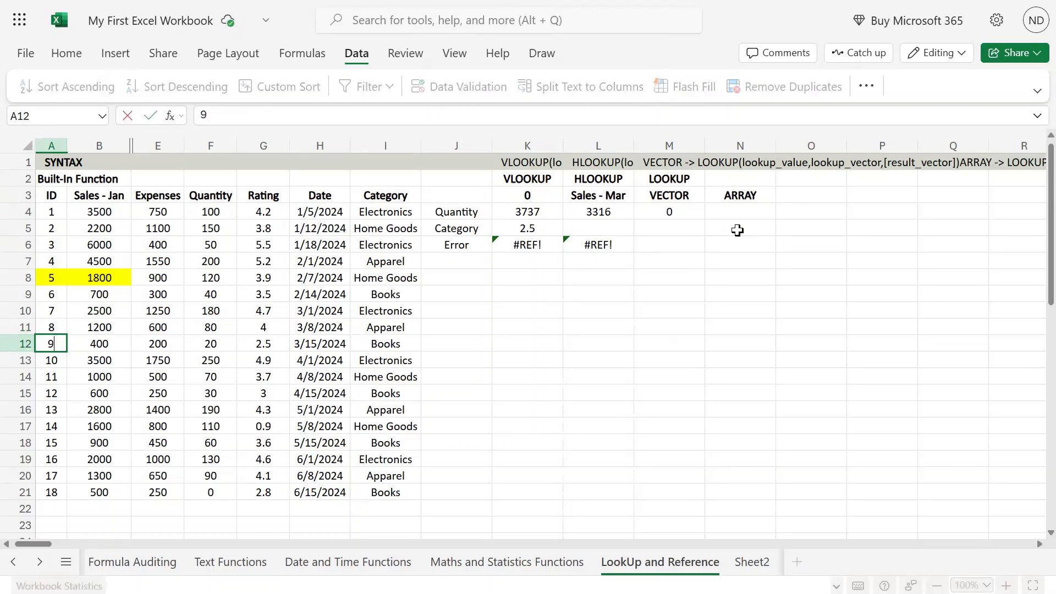
key(Return)
- Examine the LOOKUP cell M4 against the sorted IDs A4:A21 for the lookup value 0
key(Right)
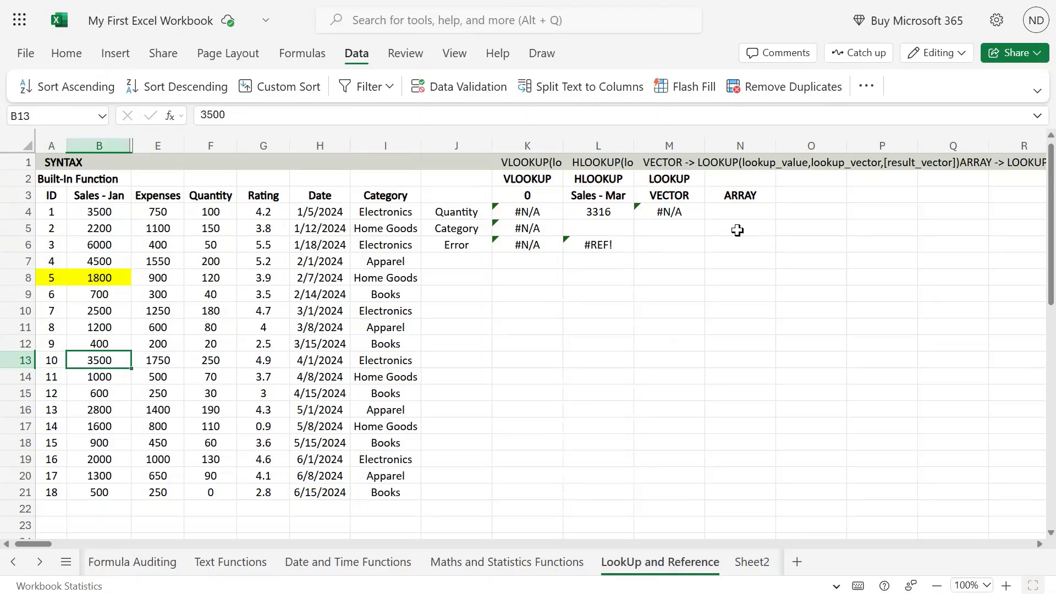
key(ctrl+Right)
key(Left)
key(Left)
key(Left)
key(Left)
key(Left)
key(Left)
key(Right)
key(Right)
key(Right)
key(Right)
key(Right)
key(Right)
key(Right)
key(Right)
key(Right)
key(Right)
key(Right)
key(Right)
key(Right)
key(Left)
key(Left)
key(Left)
key(ctrl+Up)
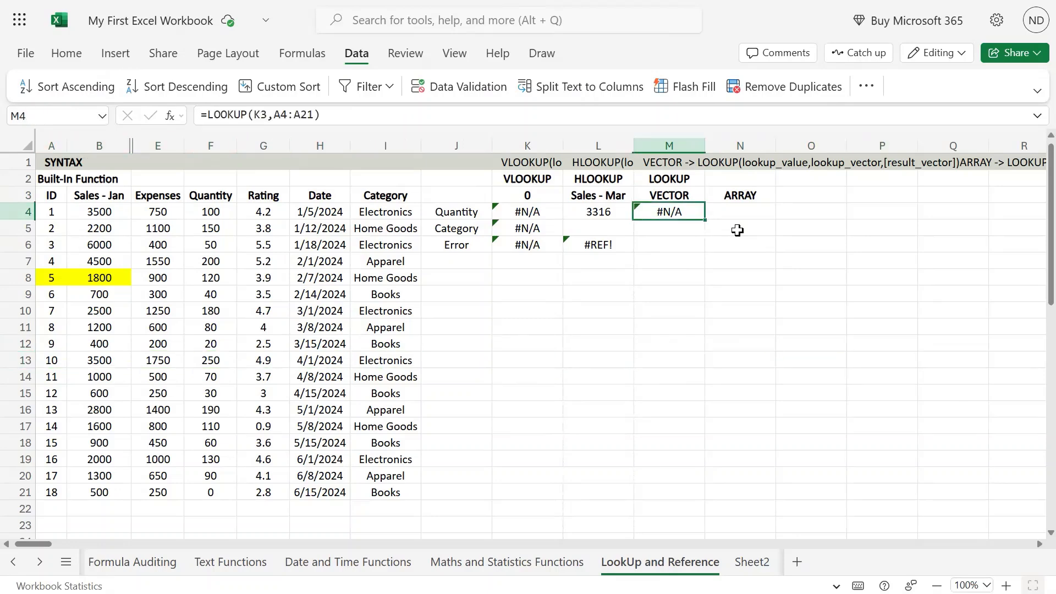
key(Left)
key(Left)
key(Left)
key(Left)
key(Left)
key(Left)
key(Left)
key(Left)
key(Left)
key(Left)
key(Left)
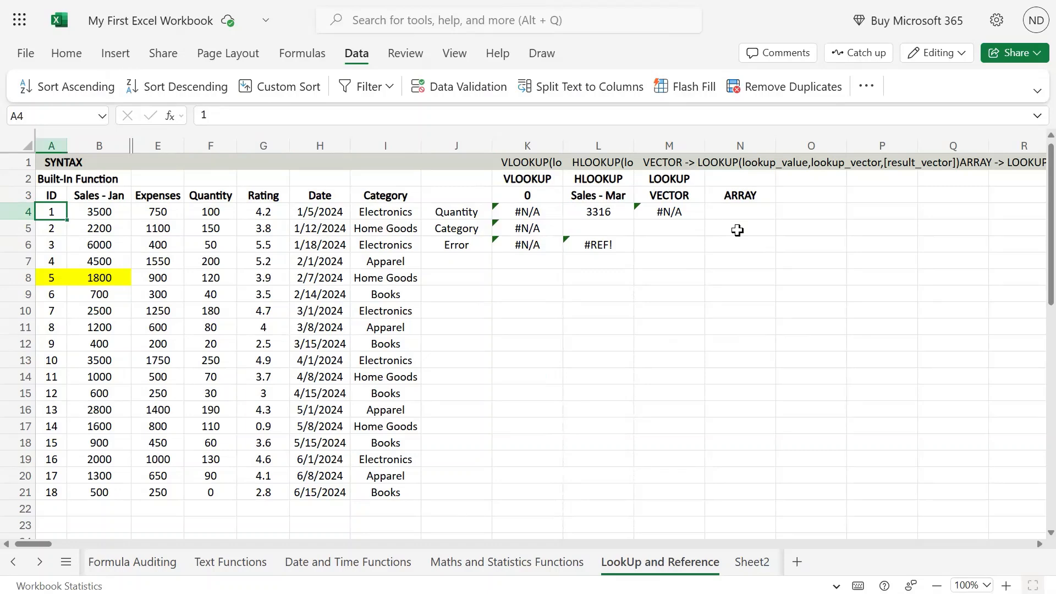
key(ctrl+shift+Down)
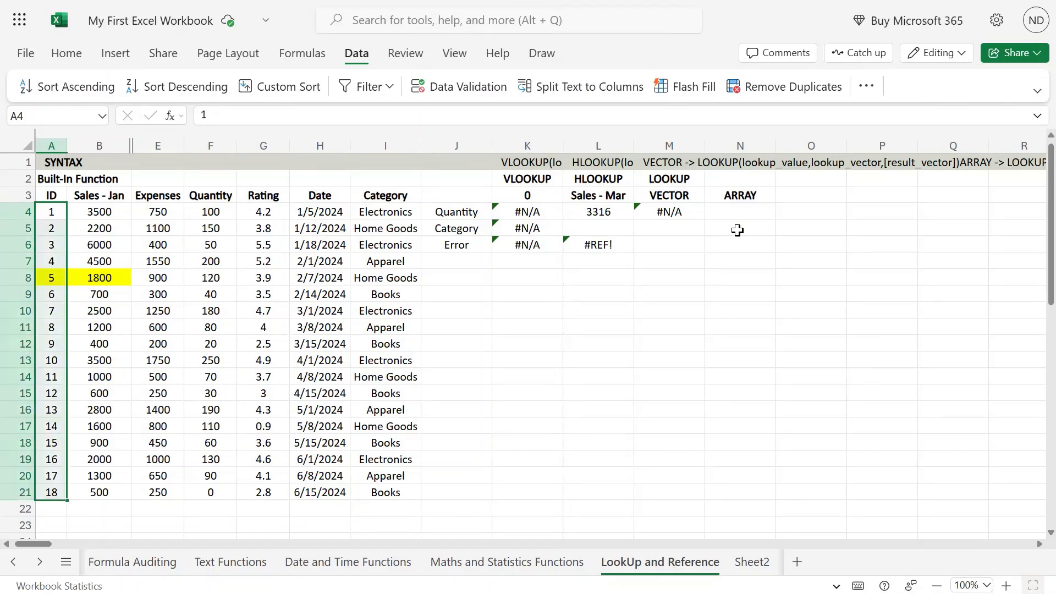
- Replace the LOOKUP formula in M4 with the value 1
key(Right)
key(Right)
key(Right)
key(Right)
key(Right)
key(Right)
key(Right)
key(Right)
key(Right)
key(Right)
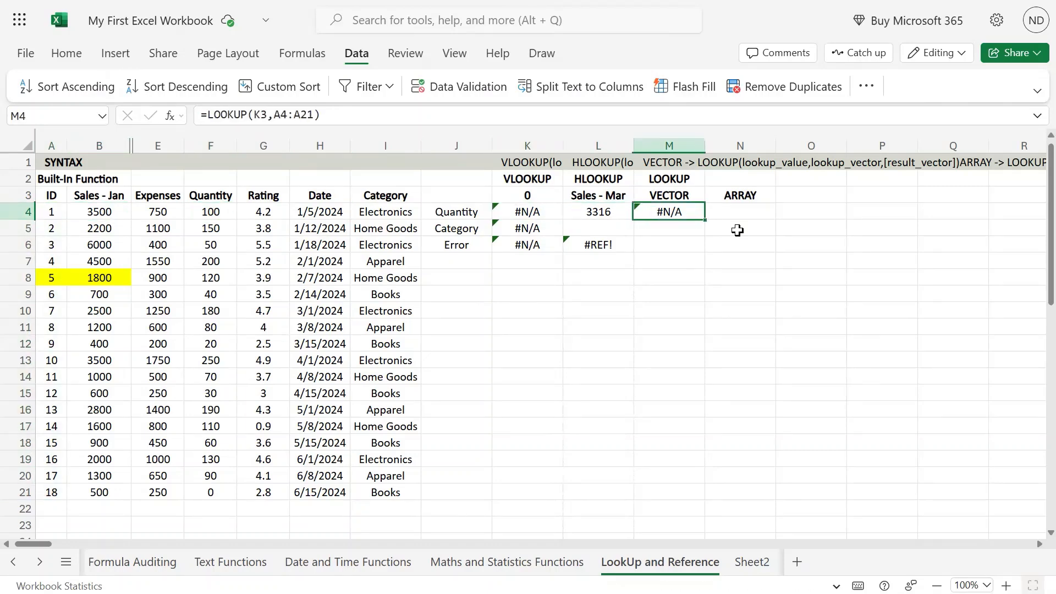
text(1)
key(Return)
key(Up)
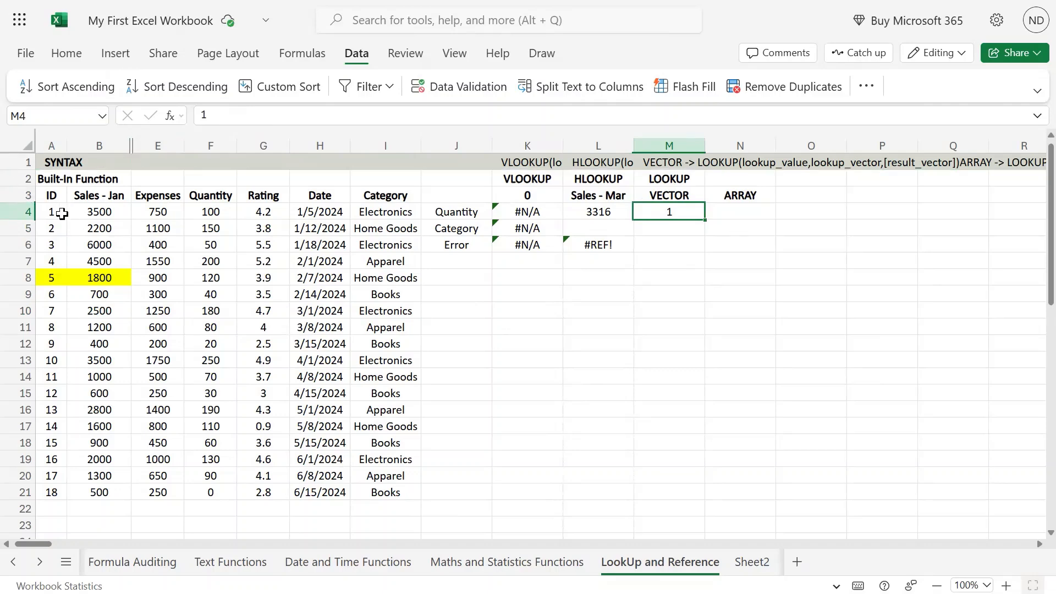
- Set the lookup value in K3 to 15
drag(51, 212, 49, 491)
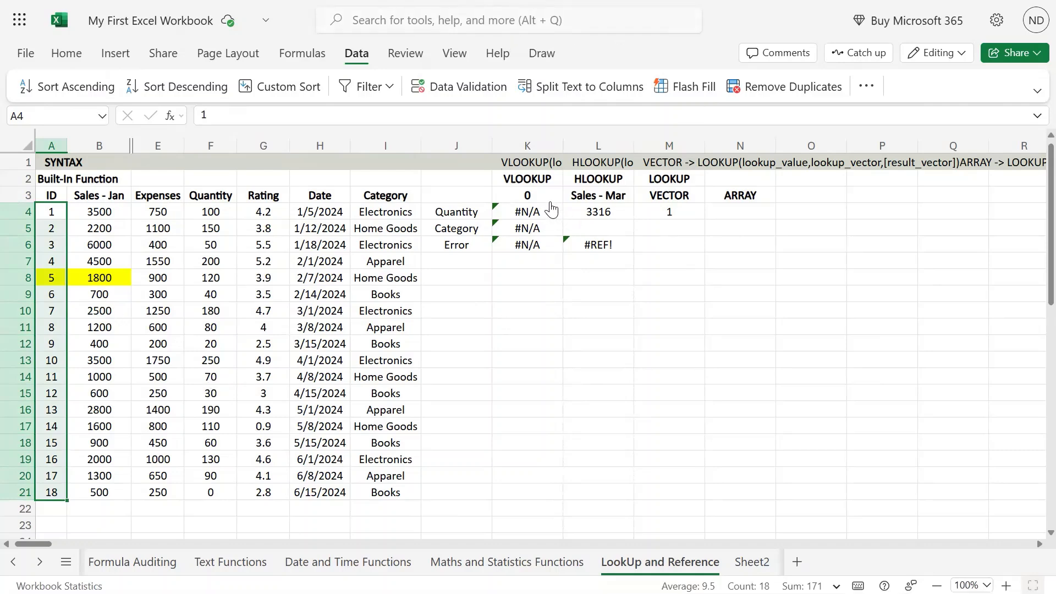
click(540, 199)
text(15)
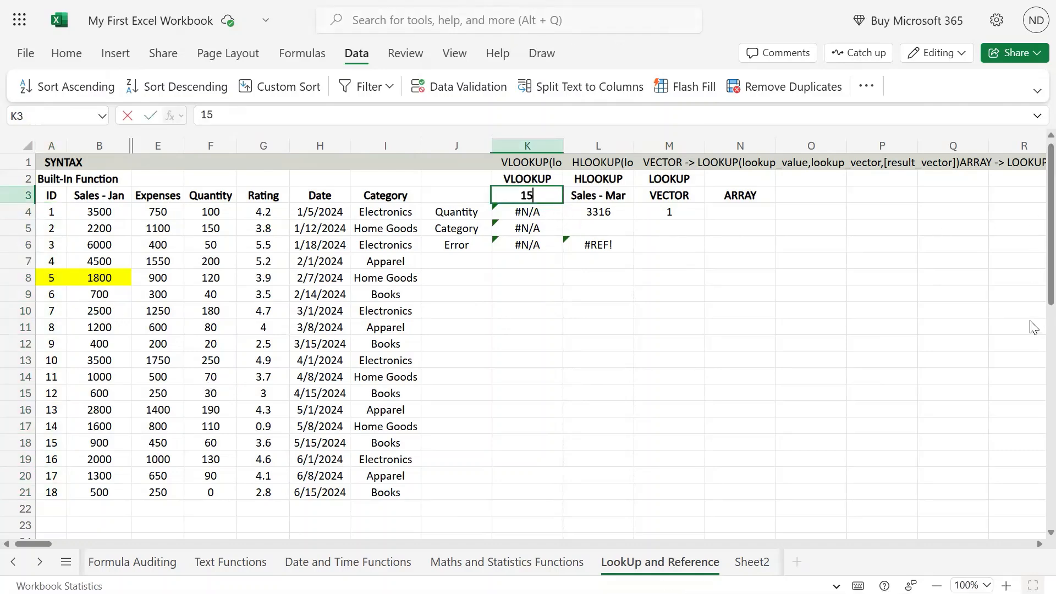
key(Return)
key(Left)
key(Left)
key(Left)
key(Left)
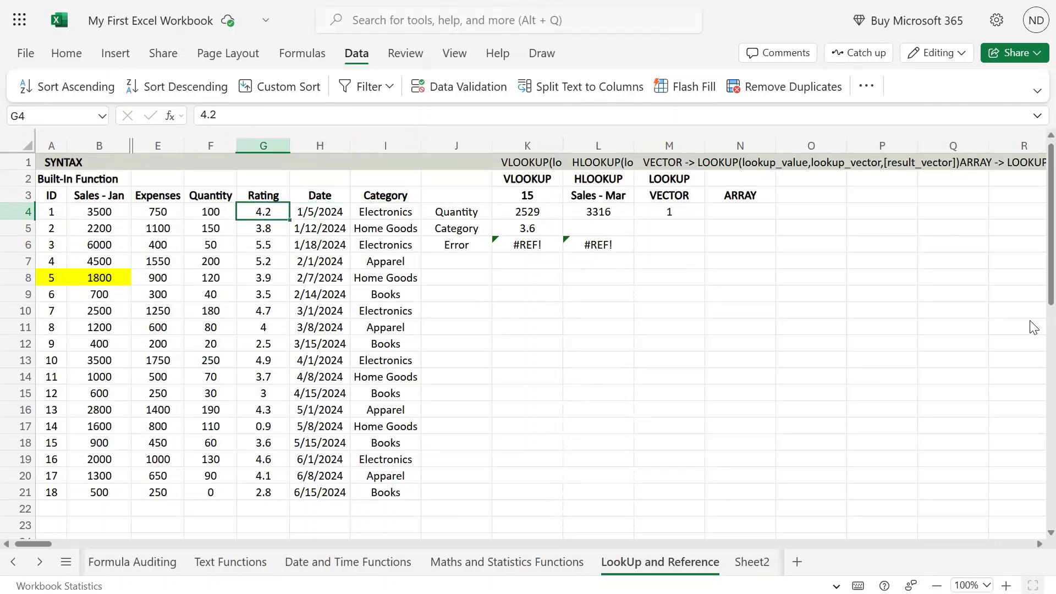
key(Down)
key(Down)
key(Down)
key(Left)
key(Left)
key(Left)
key(Left)
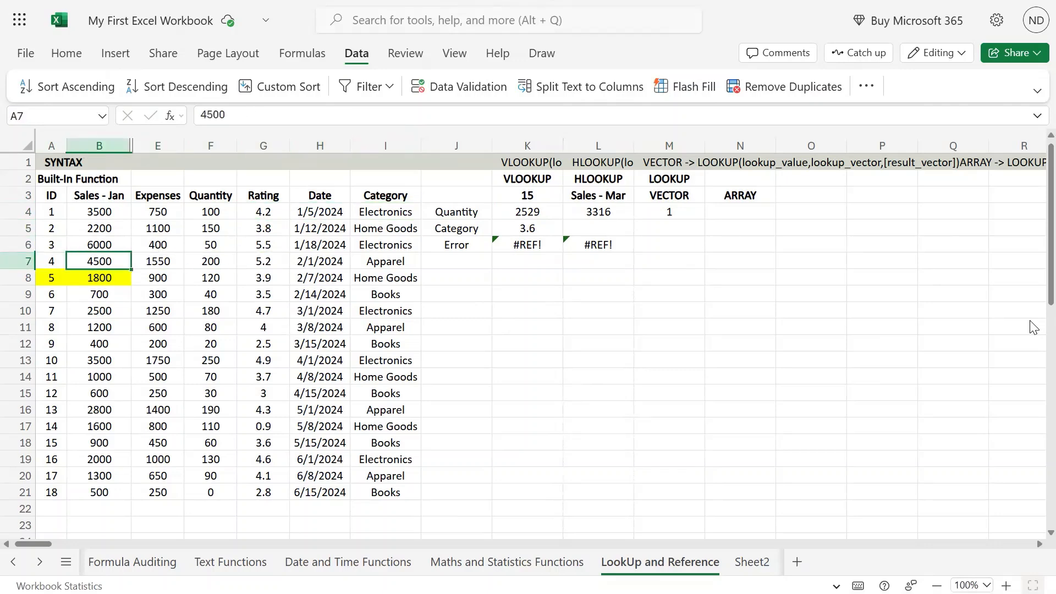
key(Right)
key(Right)
key(Right)
key(Right)
key(Right)
key(Right)
key(Right)
key(Right)
key(Right)
key(Right)
key(Up)
key(Up)
key(Up)
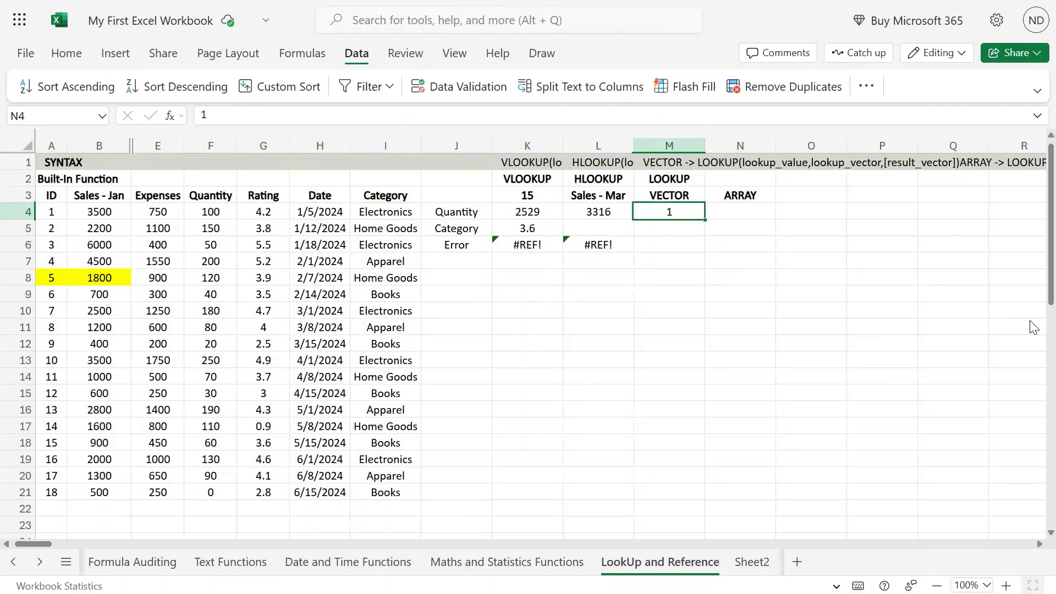
key(F2)
key(Escape)
key(Left)
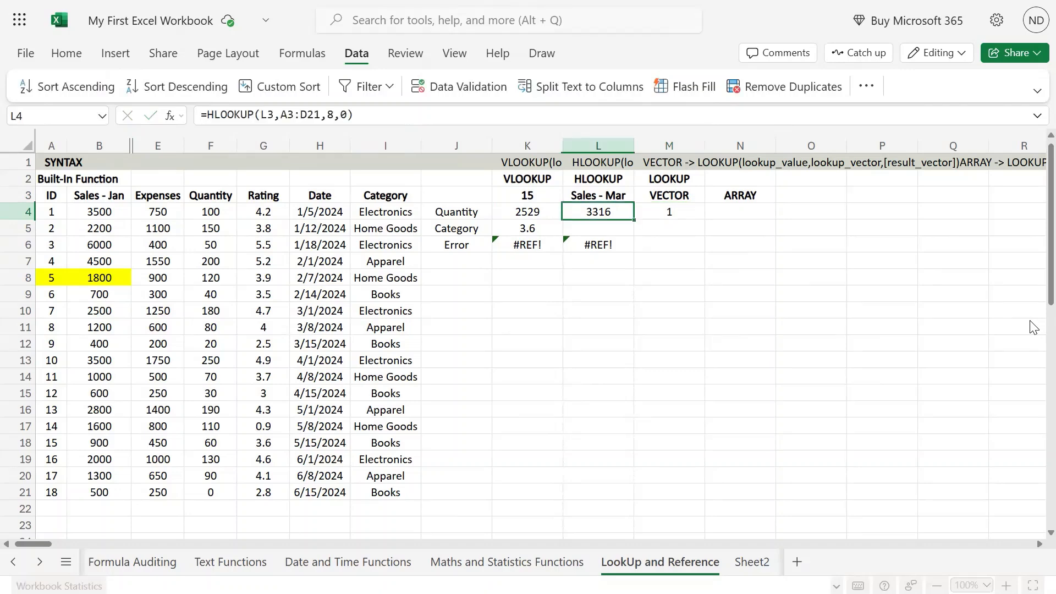
- Replace the value in M4 with a LOOKUP formula that searches for K3 in the IDs A4:A21
key(Right)
key(Up)
key(Down)
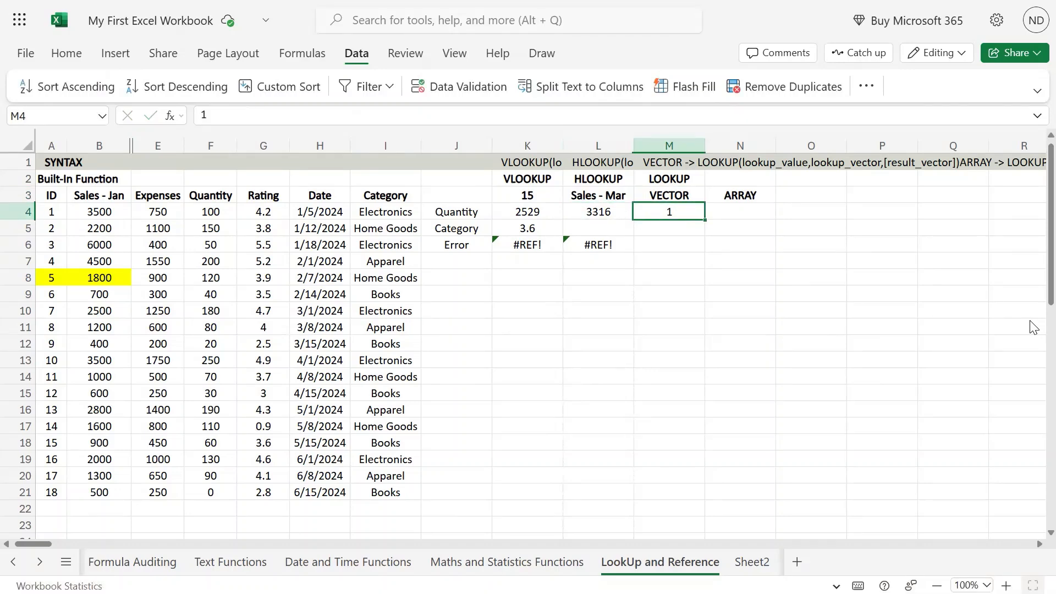
text(=loo)
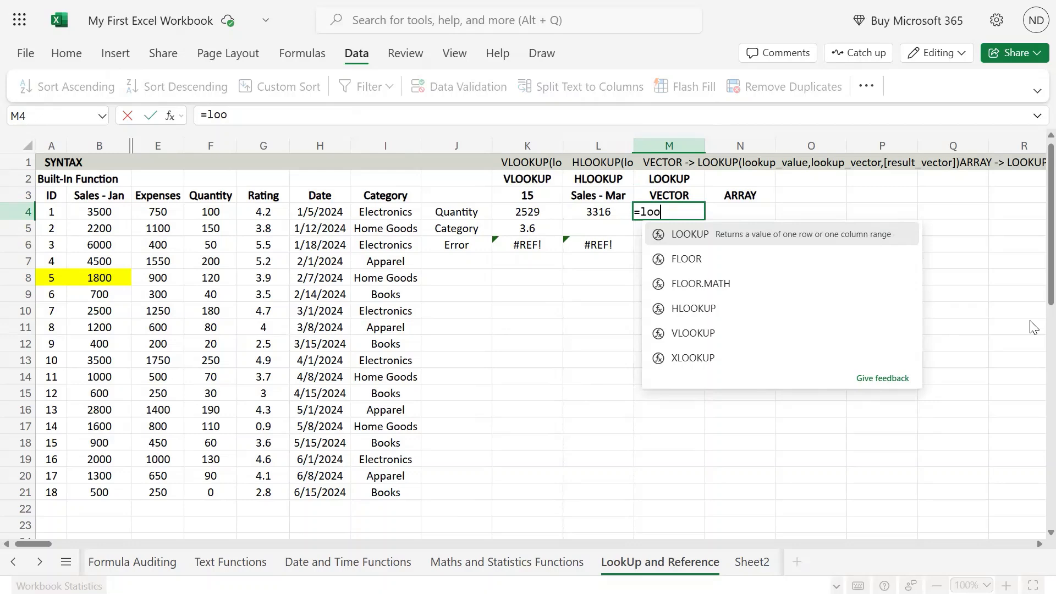
key(Tab)
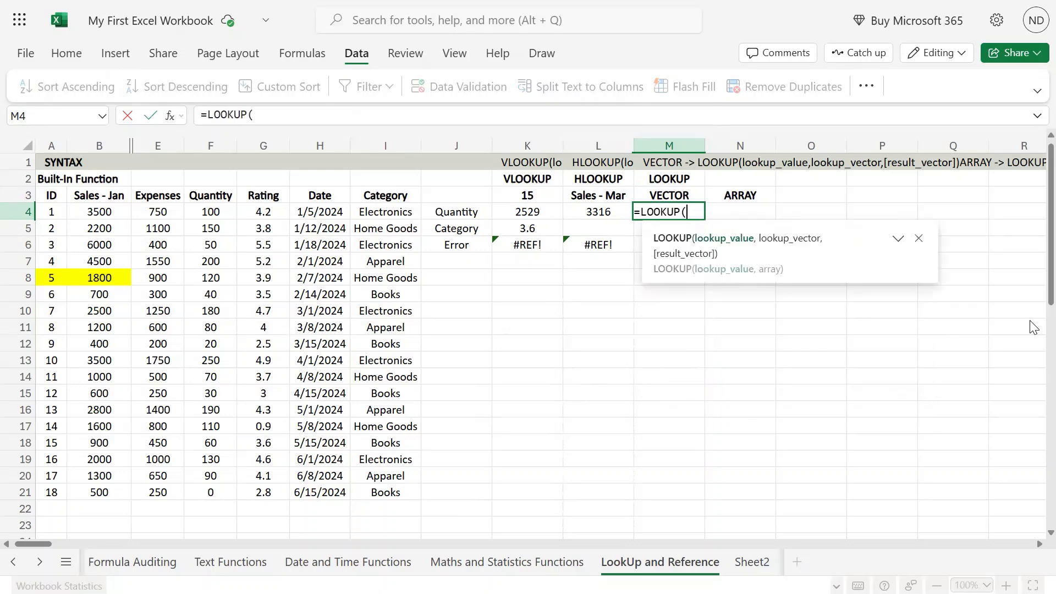
key(Left)
key(Up)
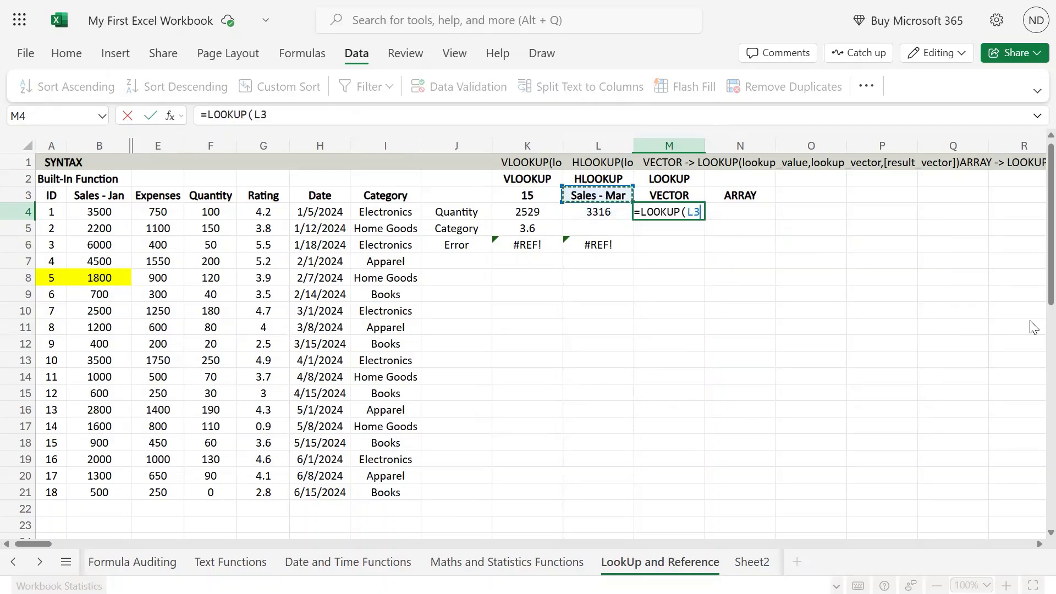
key(Left)
text(,)
key(Left)
key(ctrl+Left)
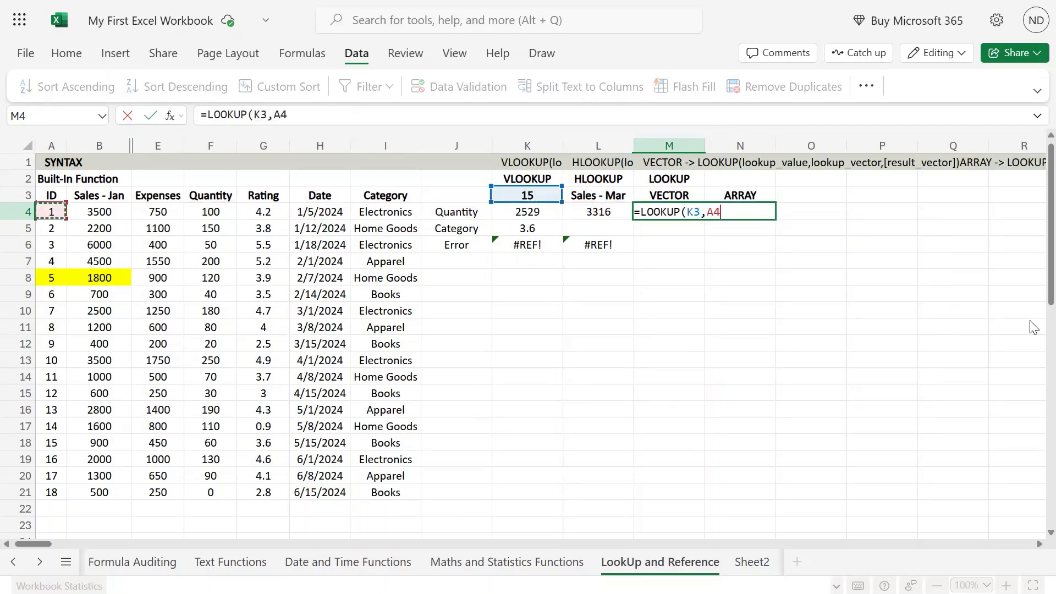
key(ctrl+shift+Down)
key(Return)
- Extend the LOOKUP formula in M4 with B4:B23 as the result vector
key(Up)
key(Left)
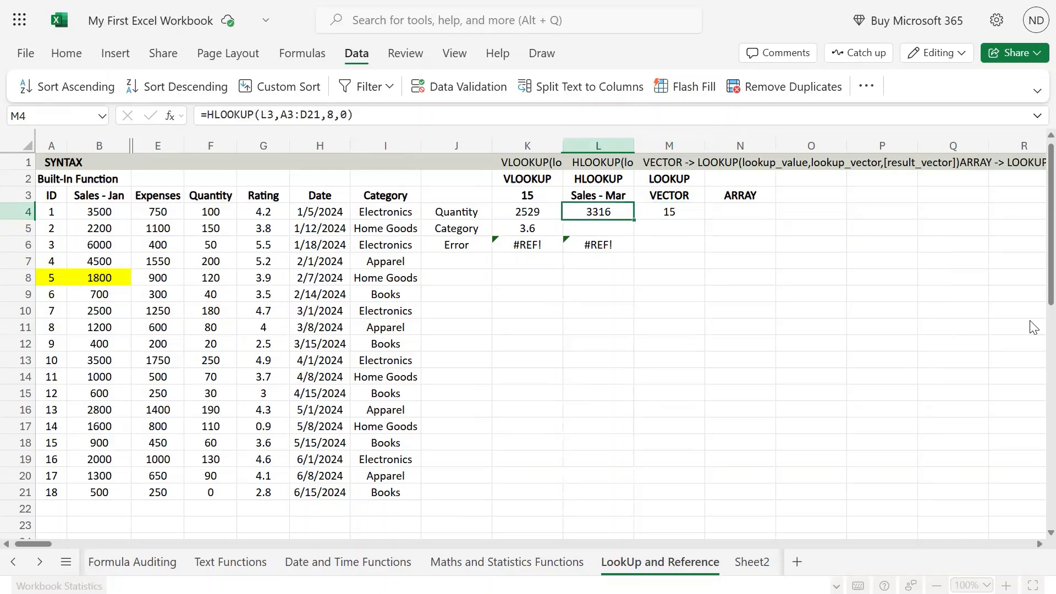
key(Right)
key(F2)
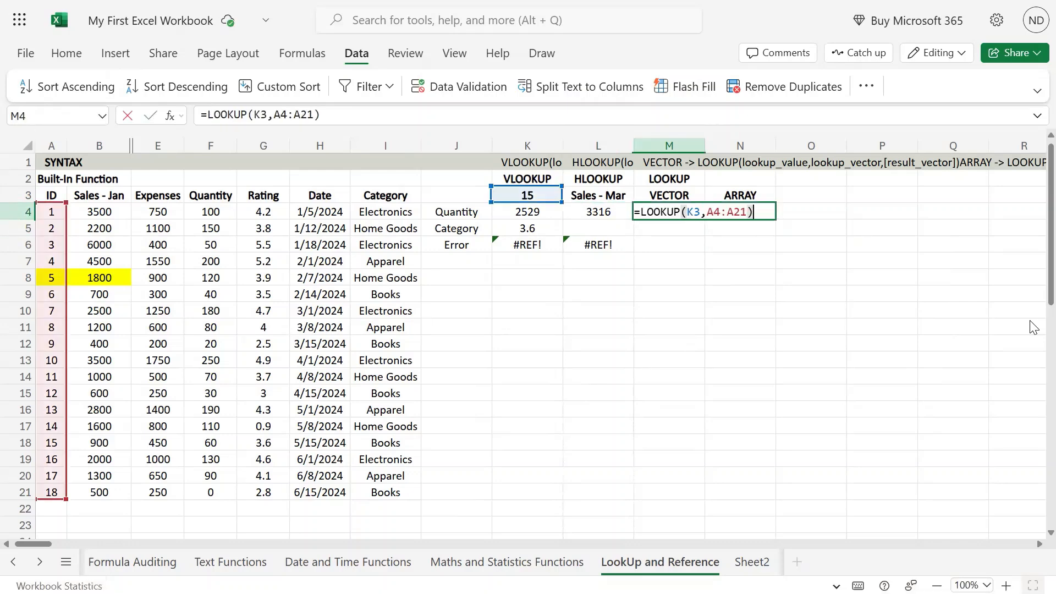
text(,)
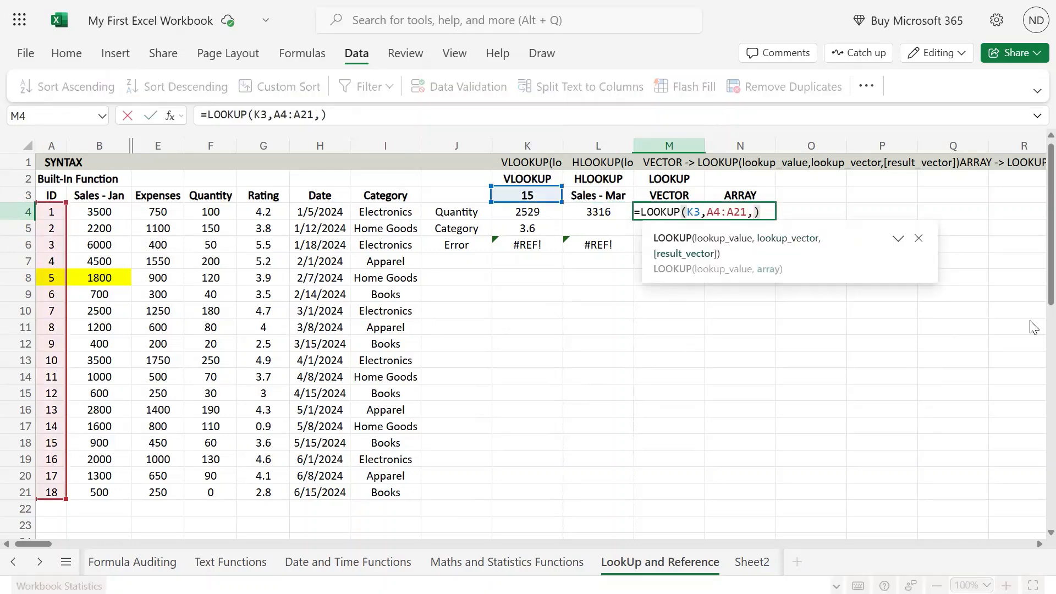
click(128, 218)
key(ctrl+shift+Down)
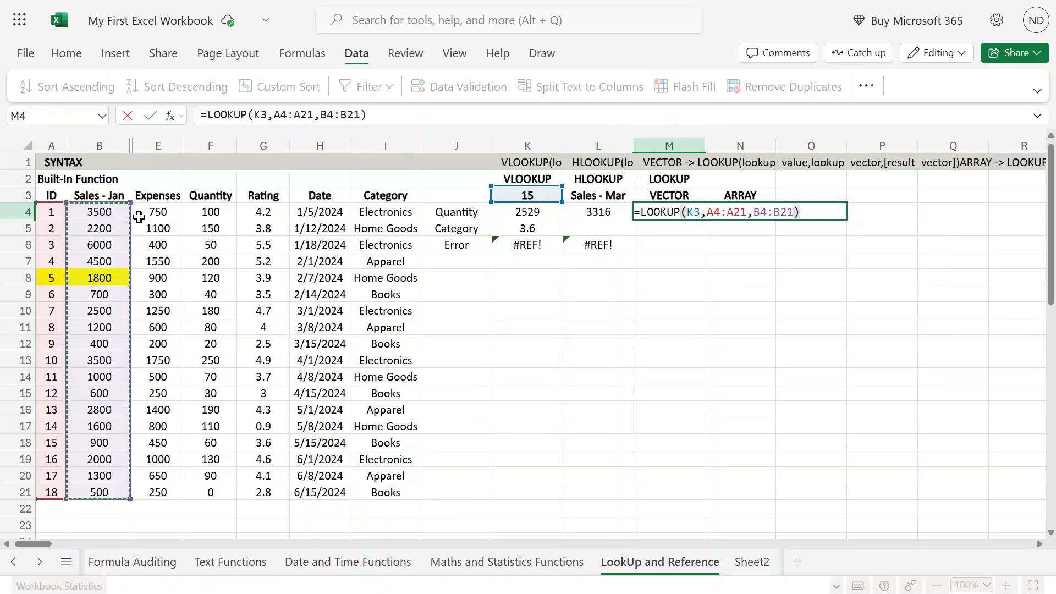
key(shift+Down)
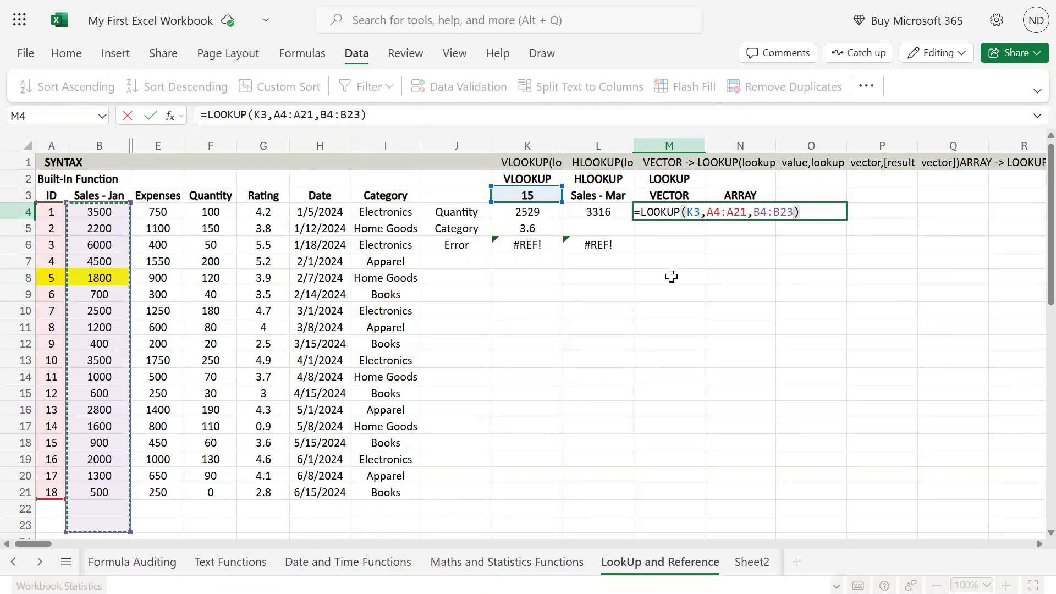
key(Return)
key(Up)
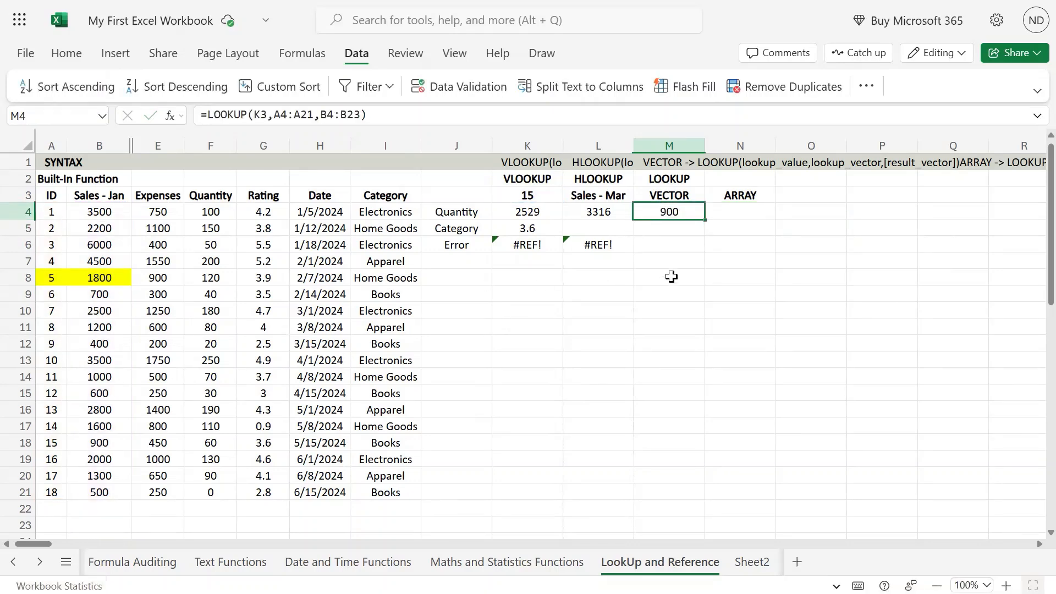
- Change the LOOKUP formula in M4 to use lookup vector A4:A25 and result vector B4:B21
key(F2)
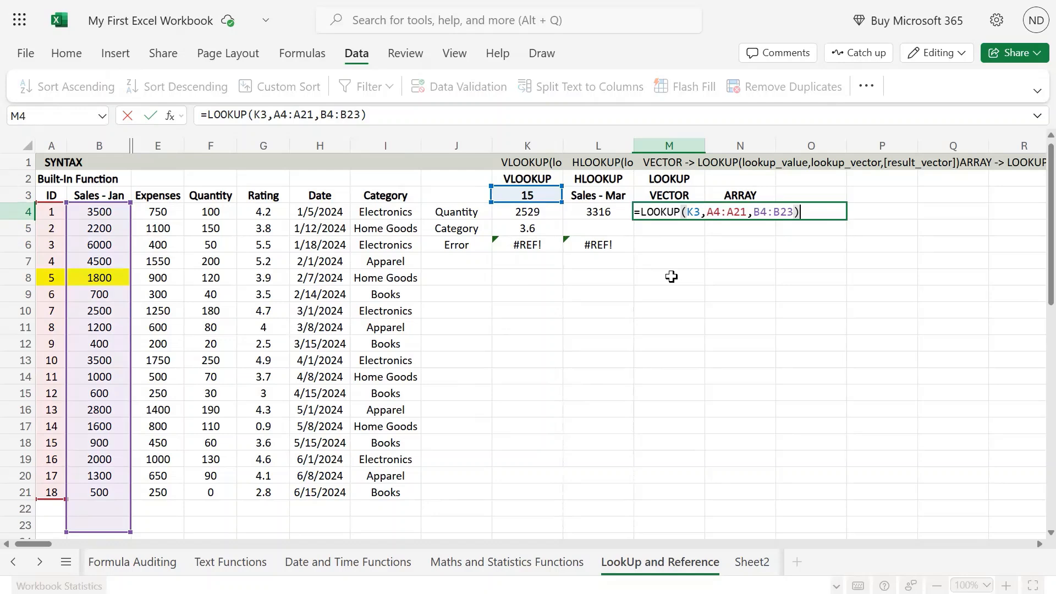
key(Escape)
key(Left)
key(Right)
key(F2)
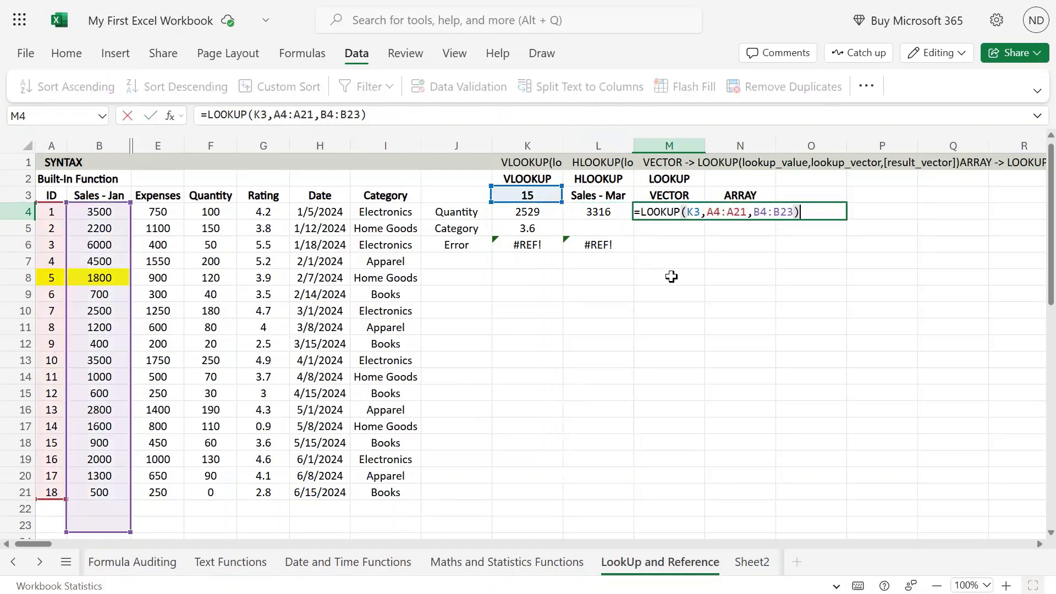
key(Left)
key(Left)
key(Left)
key(Left)
key(Left)
key(Left)
key(Left)
key(Left)
key(Left)
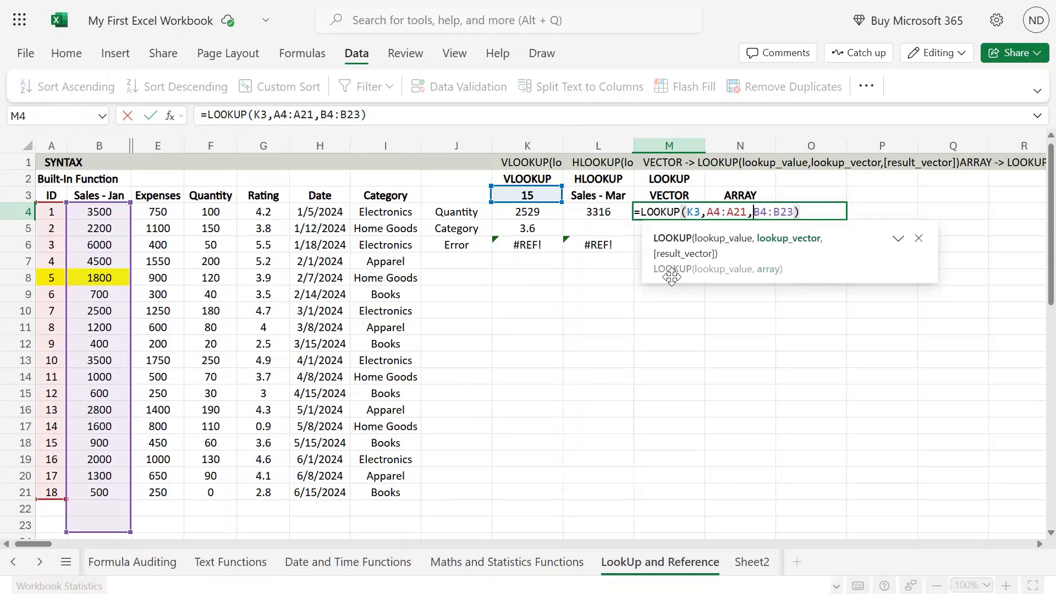
key(Right)
key(Right)
key(Right)
key(Right)
key(Right)
key(Right)
key(BackSpace)
text(1)
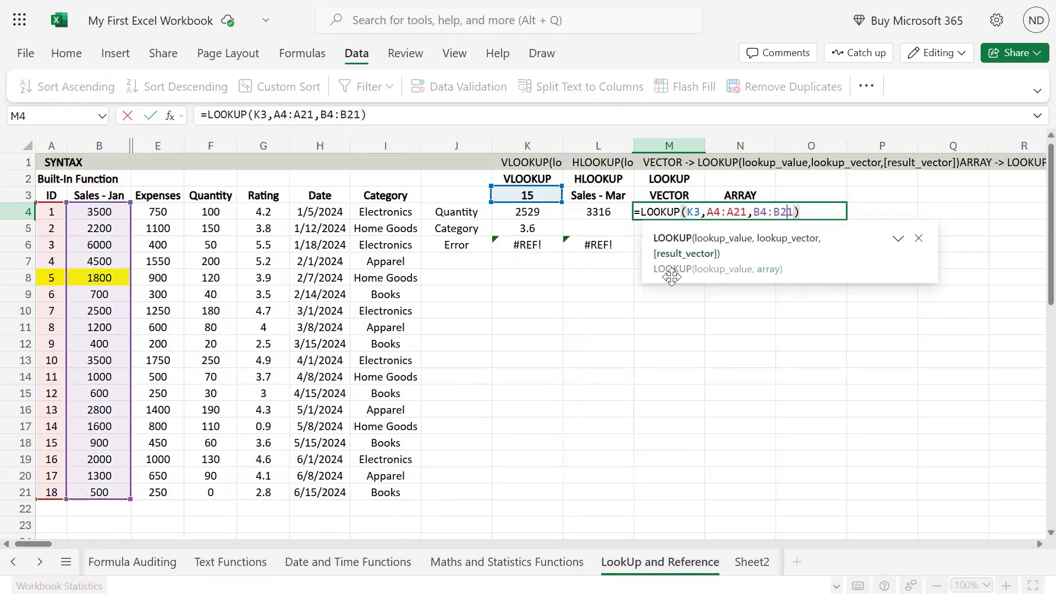
key(Left)
key(Left)
key(Left)
key(Left)
key(Left)
key(Left)
key(BackSpace)
key(BackSpace)
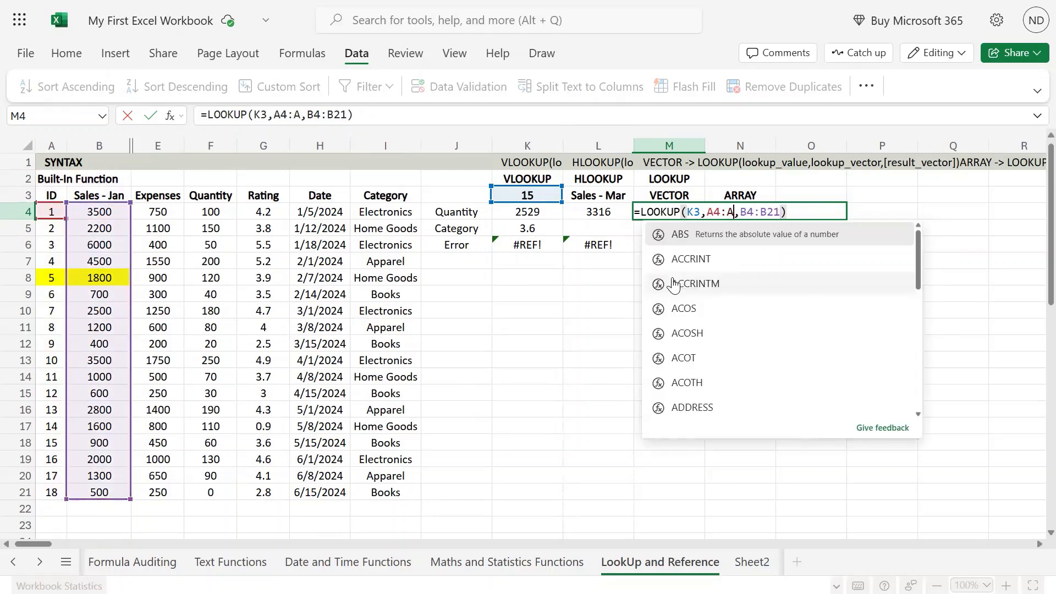
text(25)
key(Return)
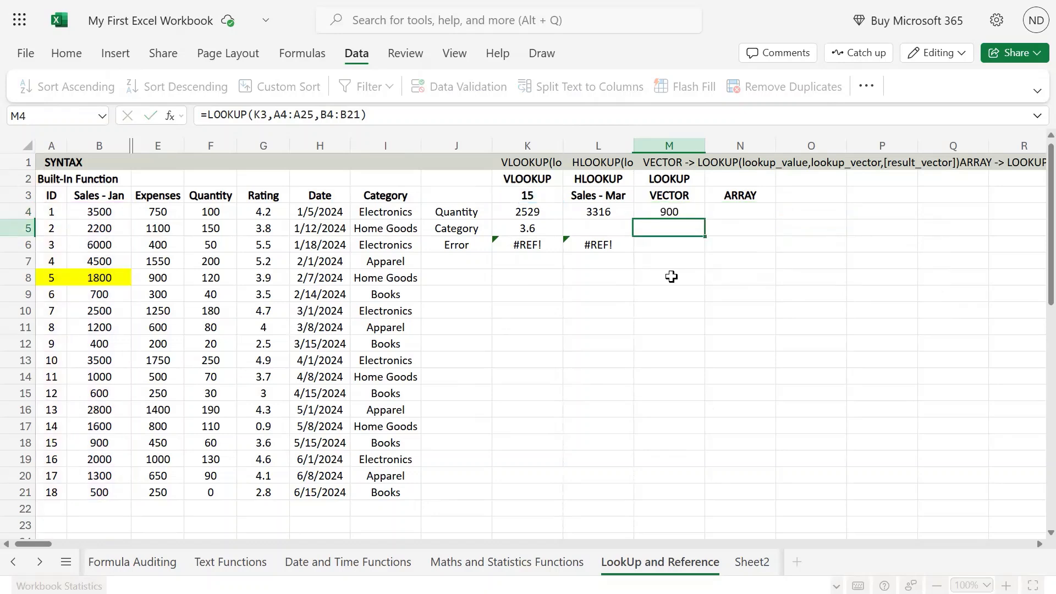
- Check the edited vectors in M4 and undo the last change to the LOOKUP formula
key(Up)
key(F2)
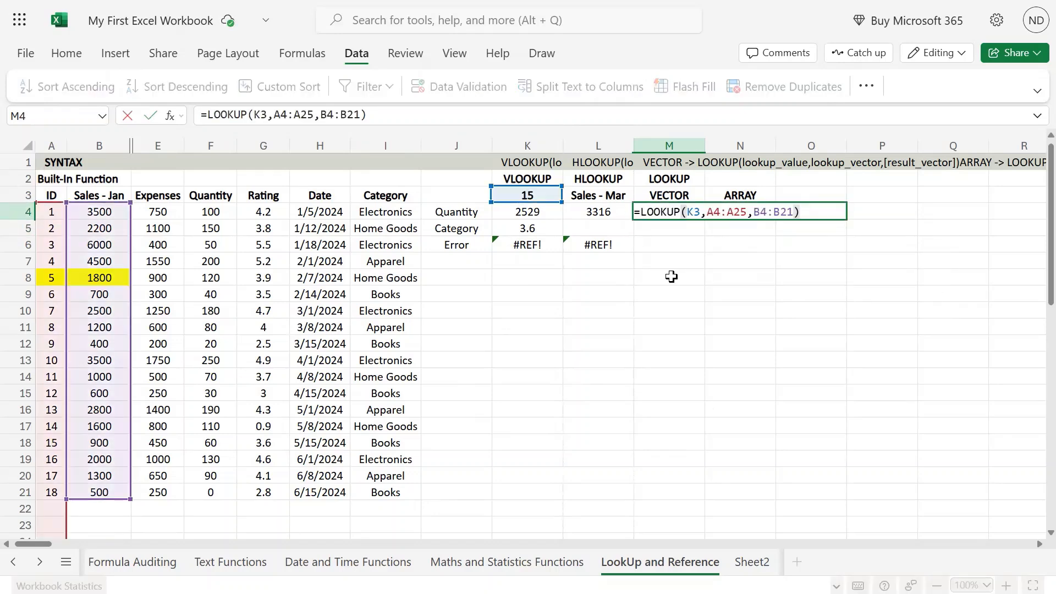
key(Escape)
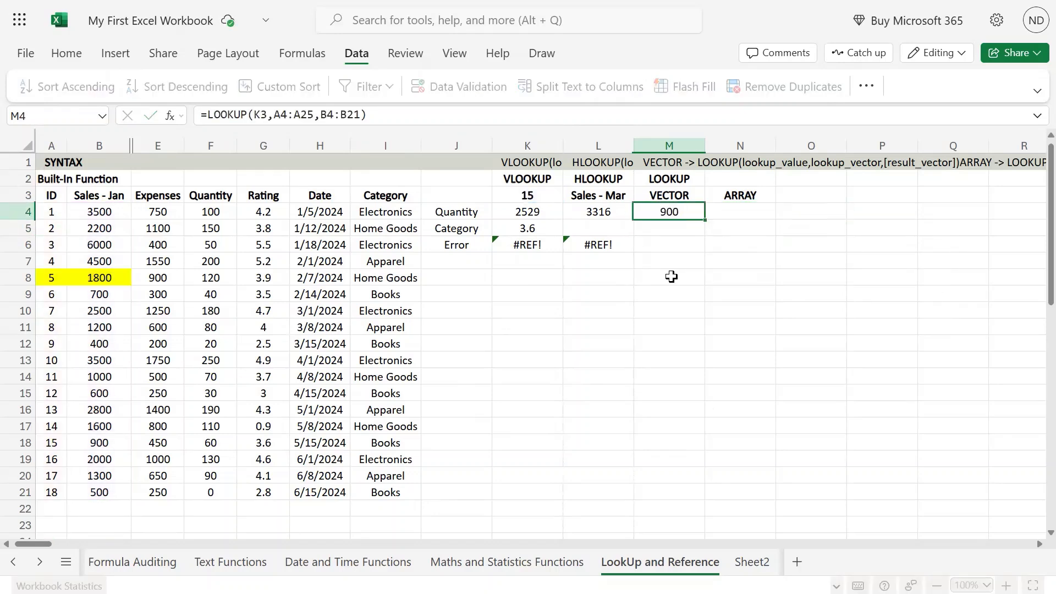
key(ctrl+z)
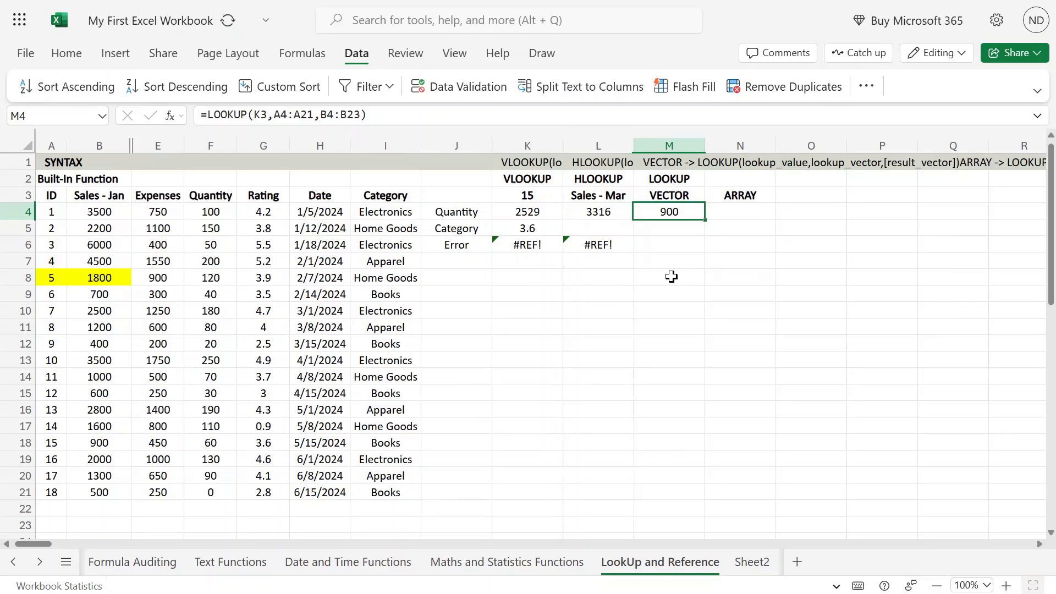
- Examine the vectors referenced by the LOOKUP formula in M4 and its lookup value in K3
key(Left)
key(Right)
key(F2)
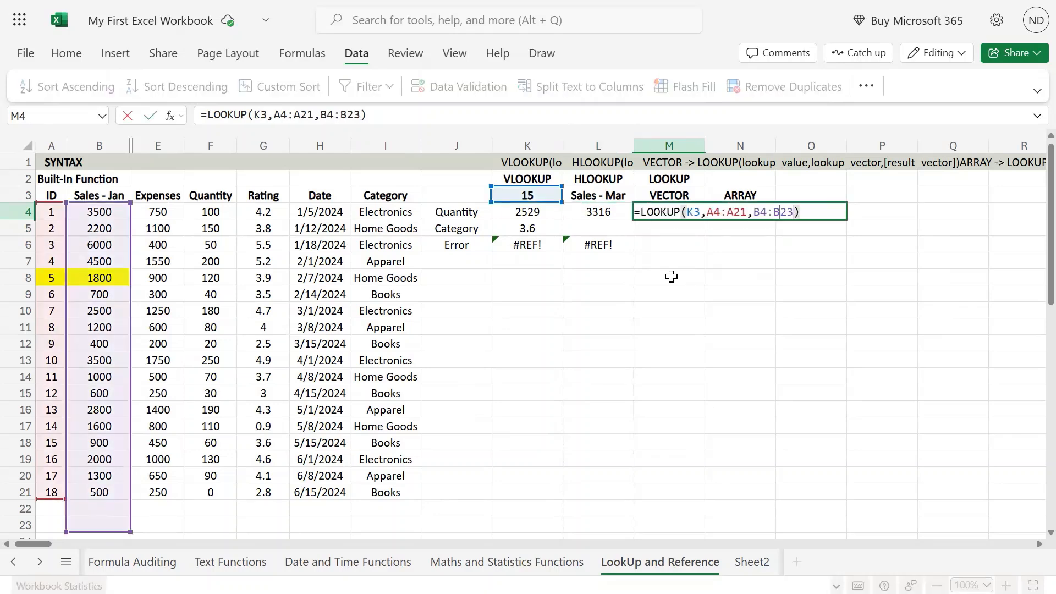
key(Escape)
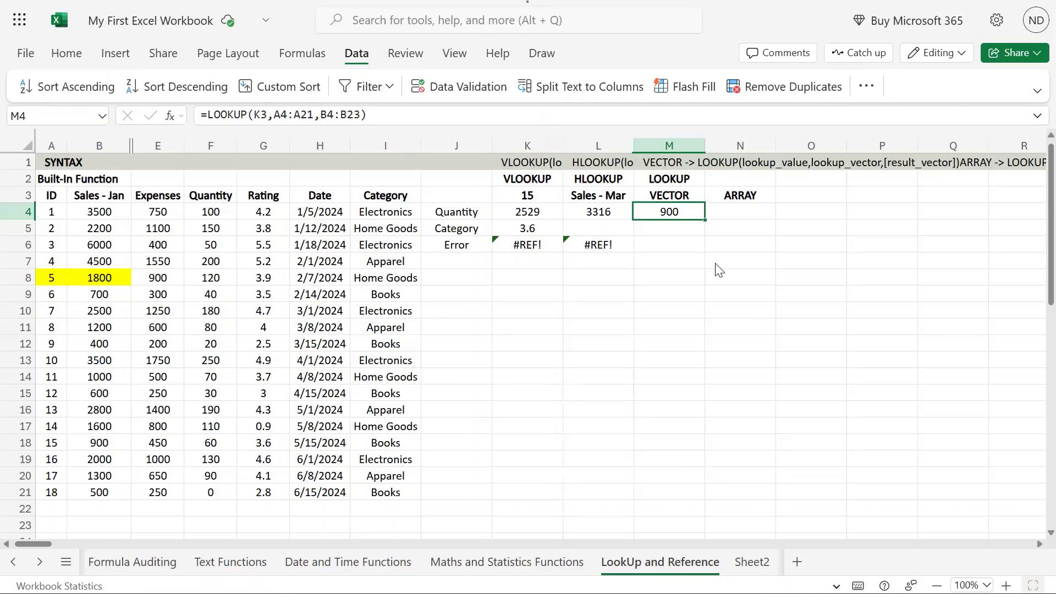
double_click(695, 218)
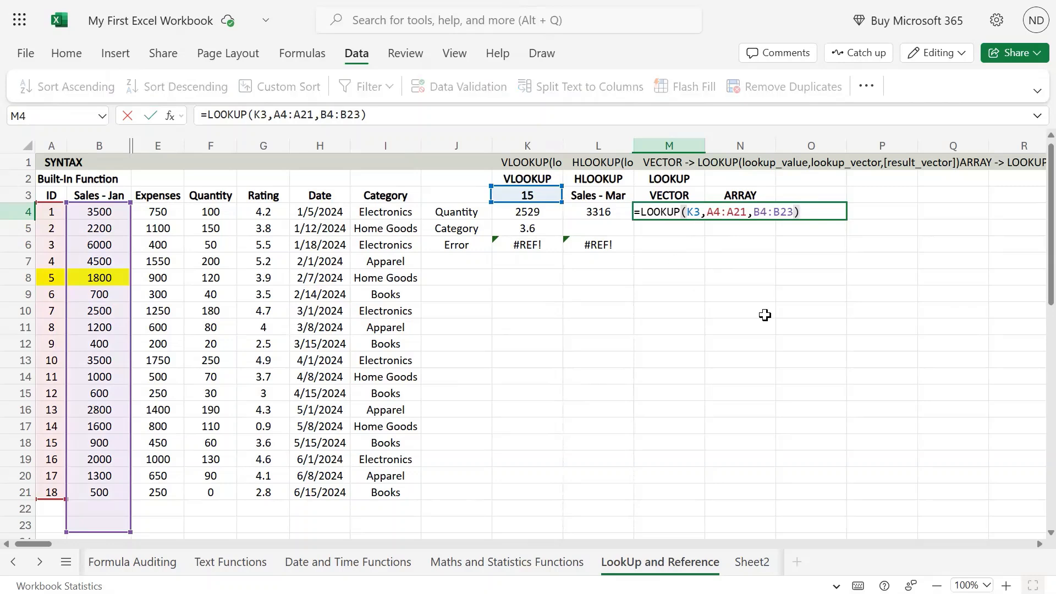
key(ctrl+Return)
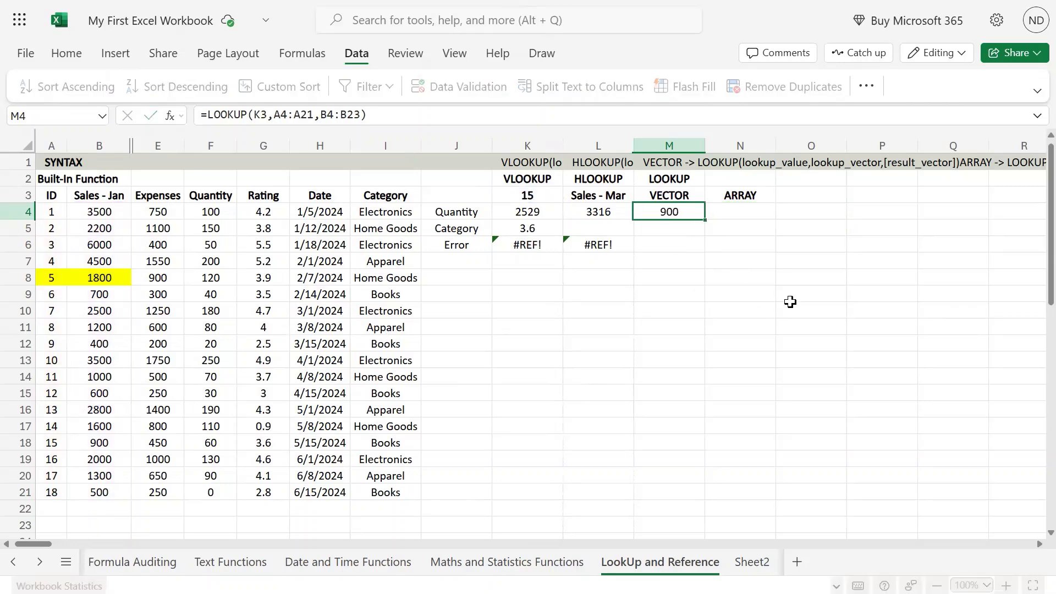
click(535, 196)
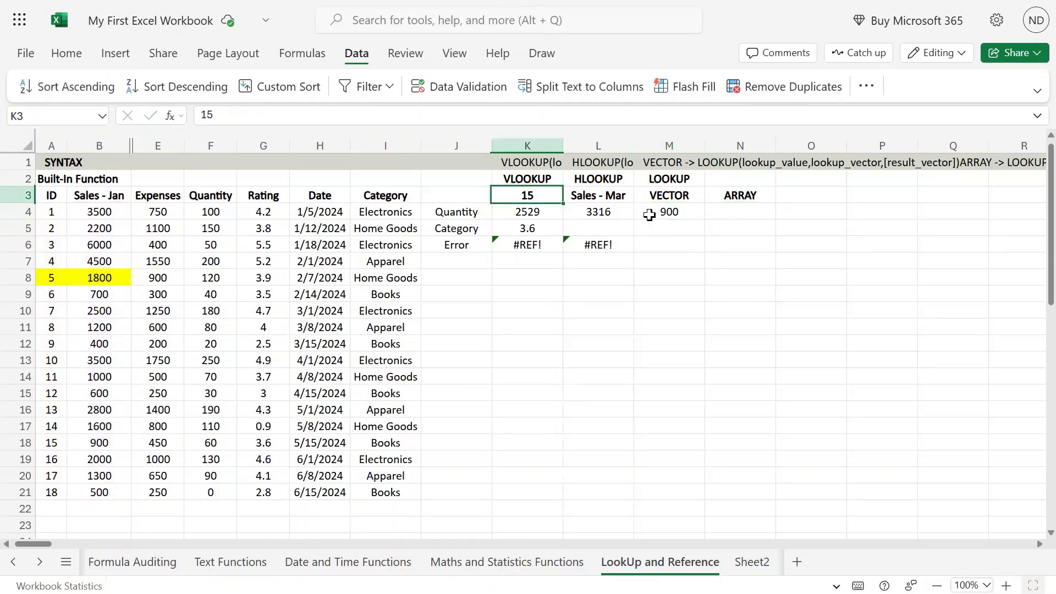
click(676, 213)
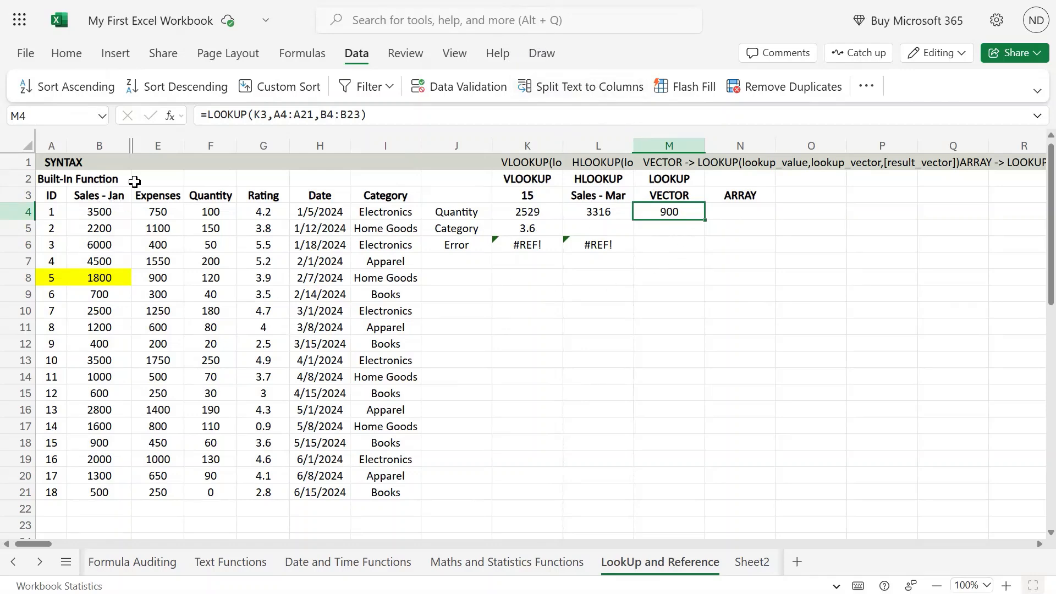
- Unhide columns C and D between the Sales - Jan and Expenses columns
drag(104, 145, 164, 144)
right_click(164, 144)
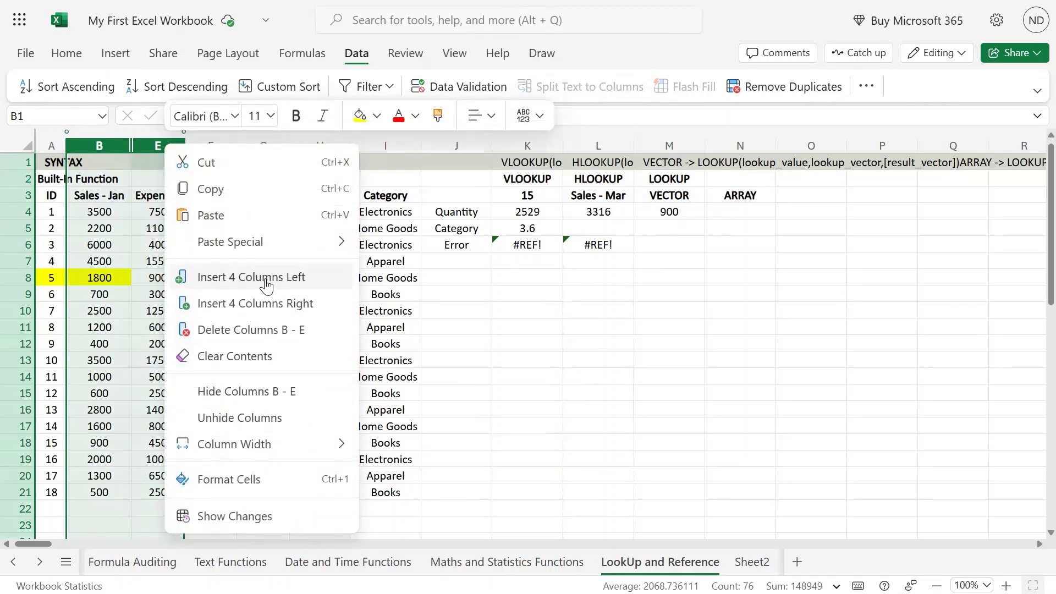
click(231, 420)
click(713, 278)
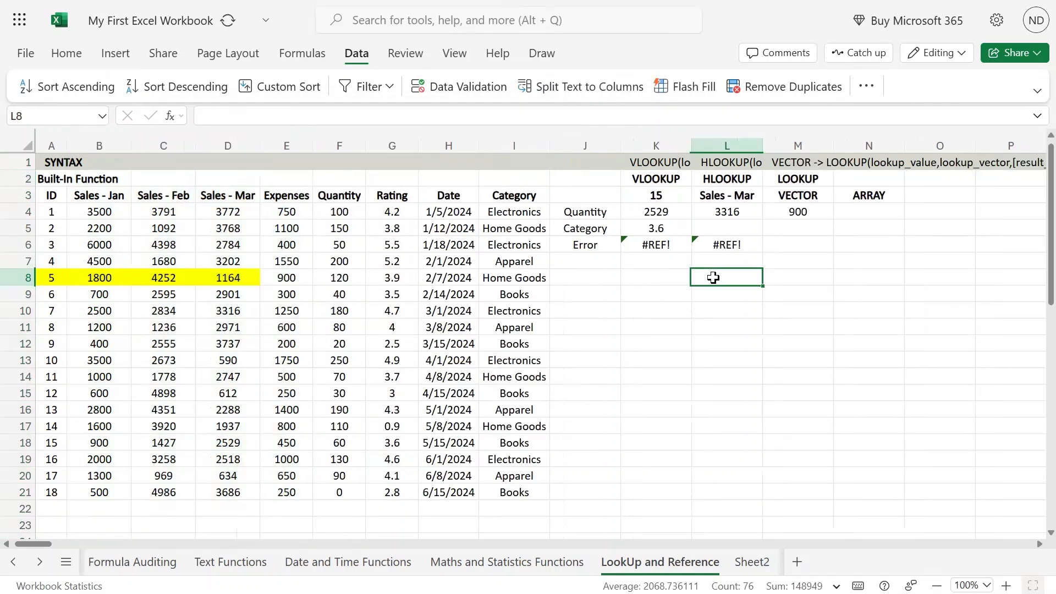
click(791, 215)
double_click(790, 215)
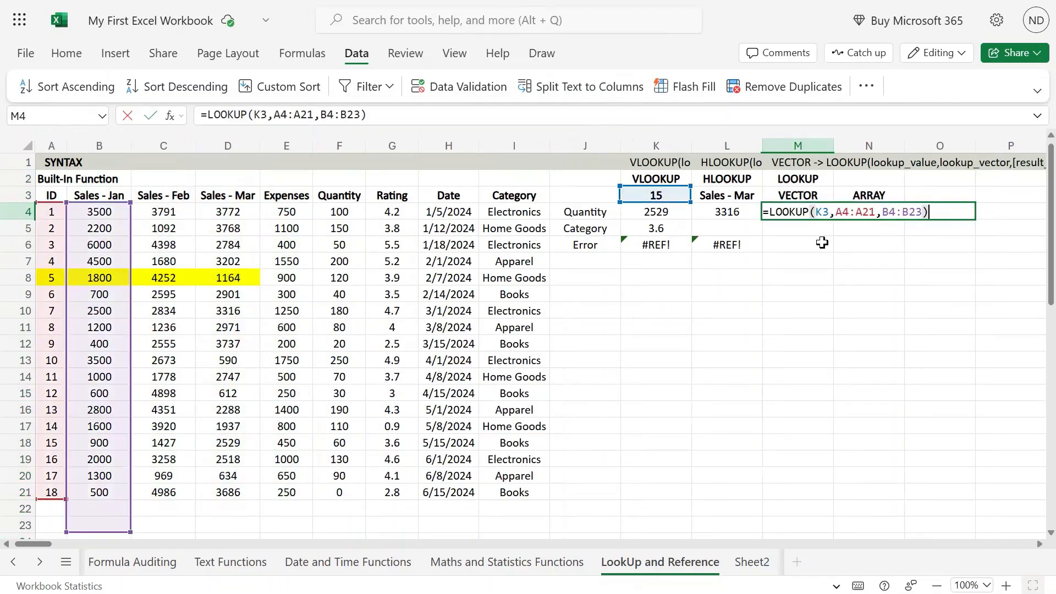
double_click(820, 213)
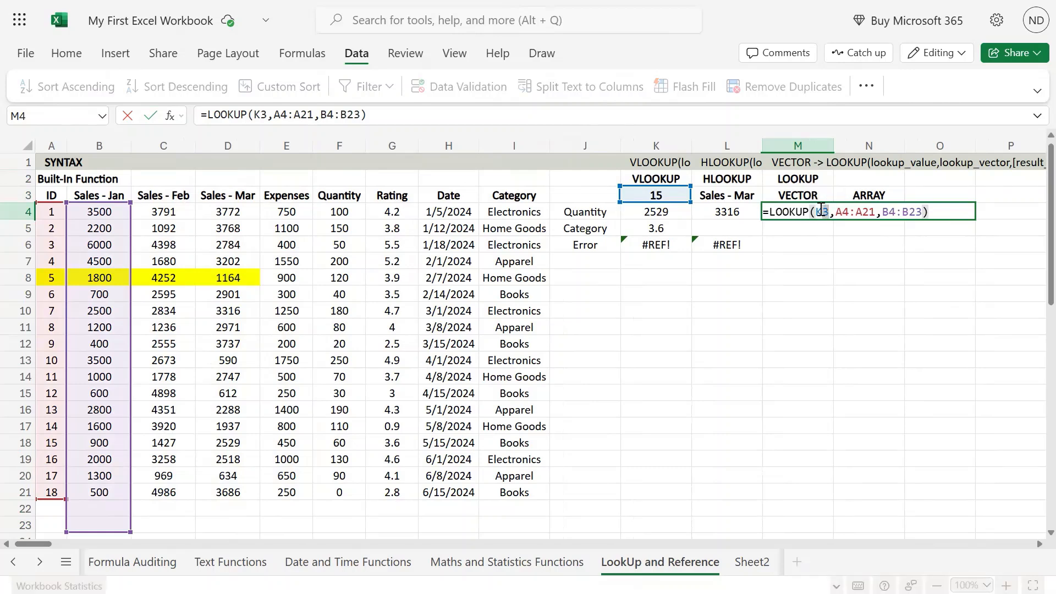
key(BackSpace)
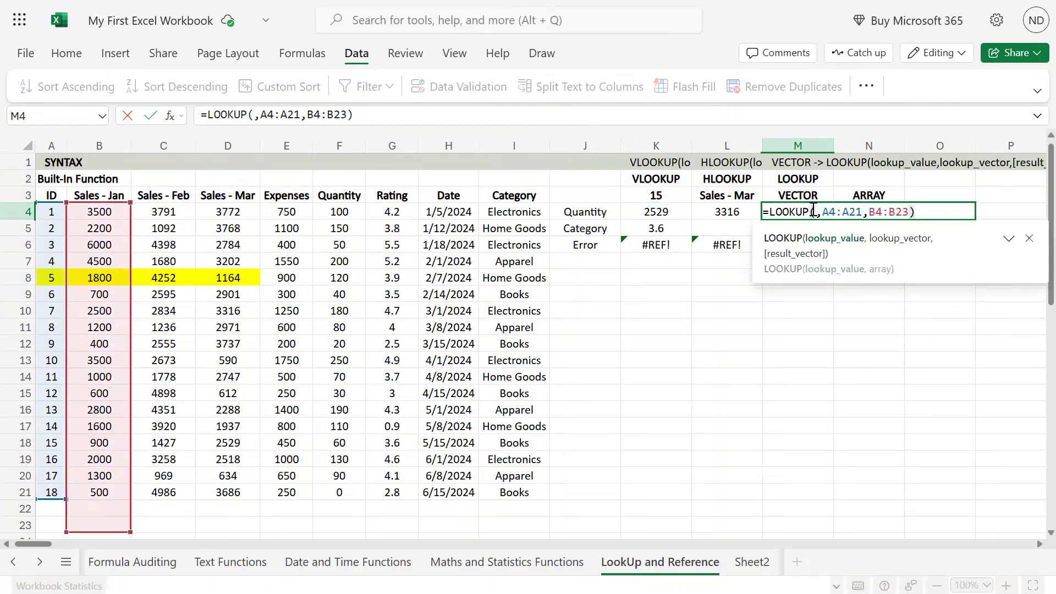
key(Escape)
key(Escape)
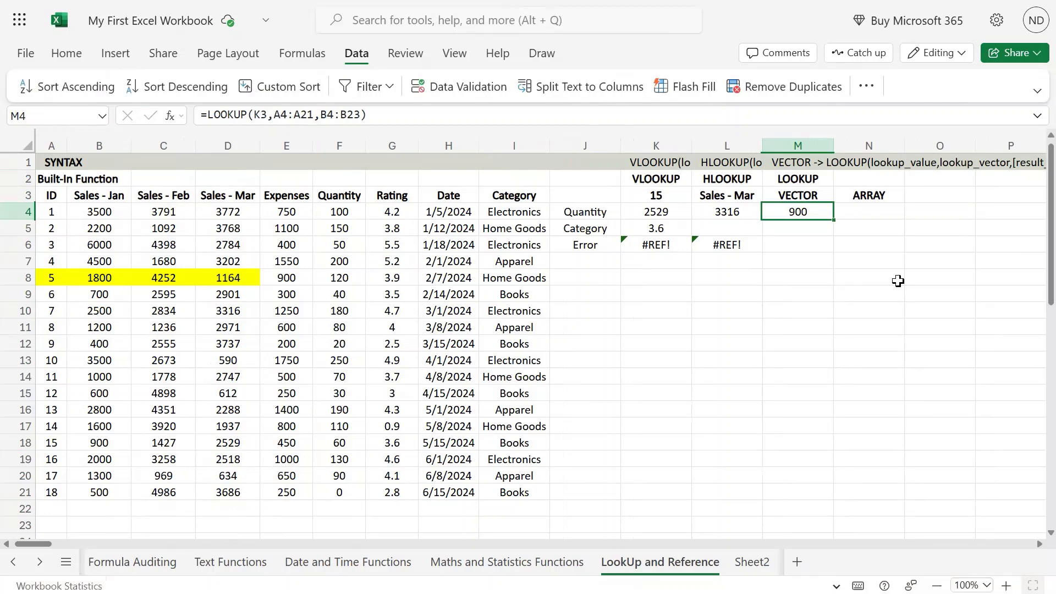
- Copy the LOOKUP formula text from M4 into M5 with its references unchanged
key(F2)
key(ctrl+a)
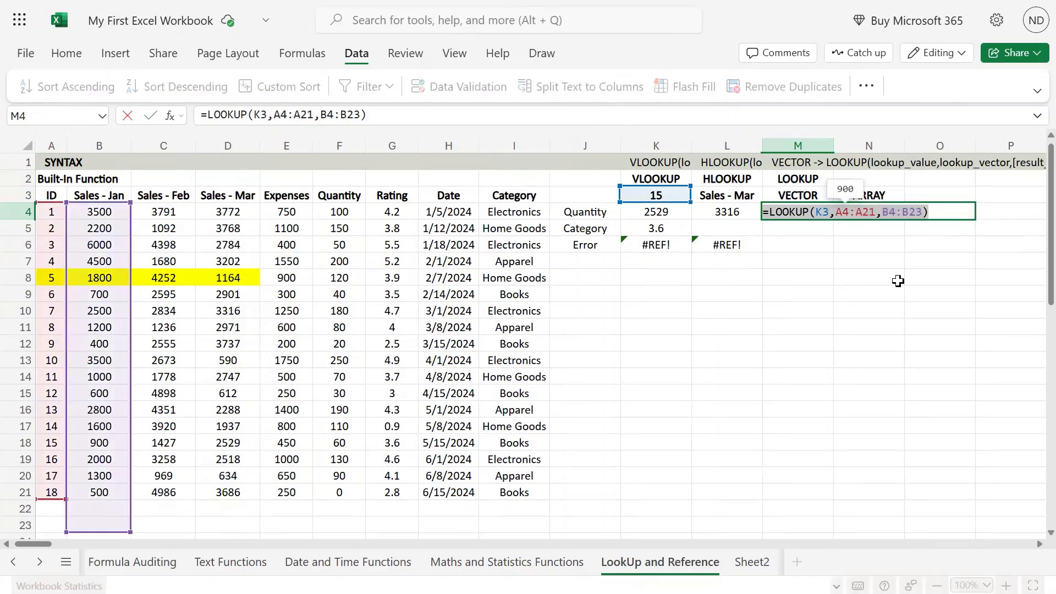
key(ctrl+c)
key(Return)
key(F2)
key(ctrl+v)
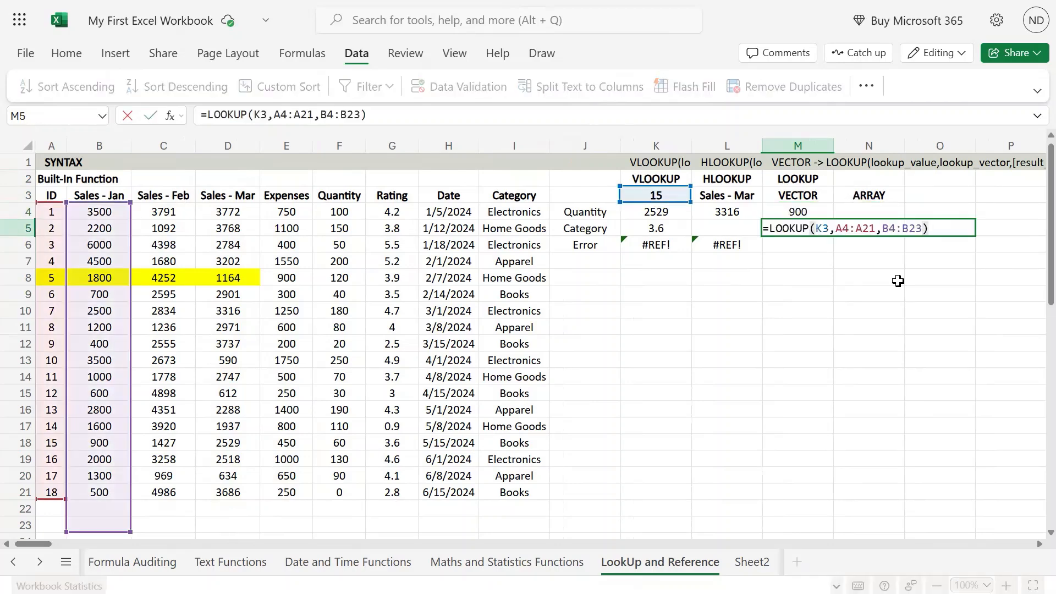
- Replace the lookup value in M5's LOOKUP formula with L3, the HLOOKUP month cell
key(Left)
key(Left)
key(Left)
key(Left)
key(Left)
key(Left)
key(Left)
key(Left)
key(Left)
key(Left)
key(Left)
key(Left)
key(Left)
key(Left)
key(Left)
key(BackSpace)
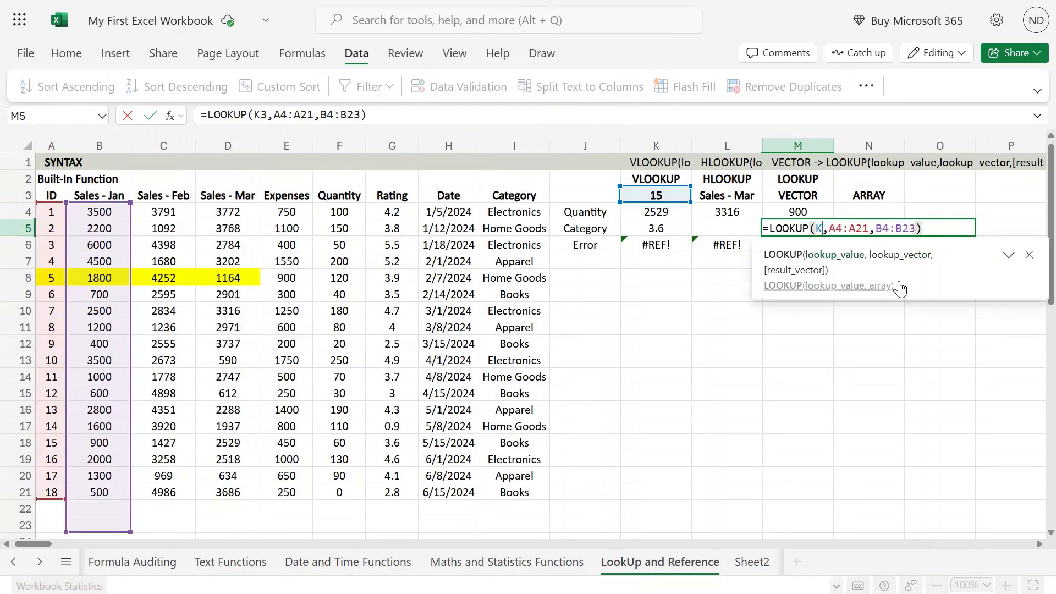
key(BackSpace)
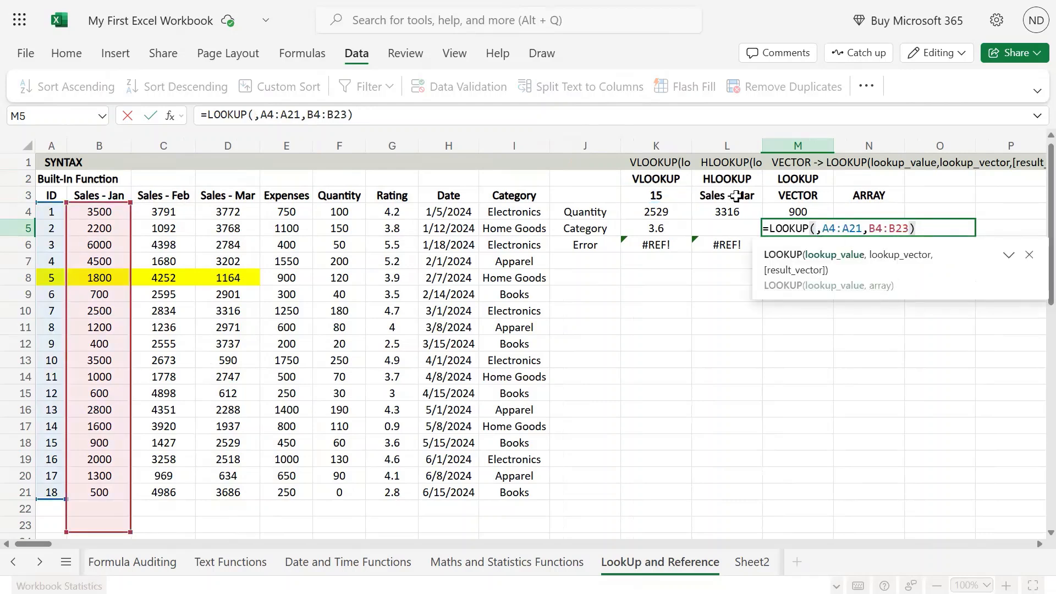
click(736, 196)
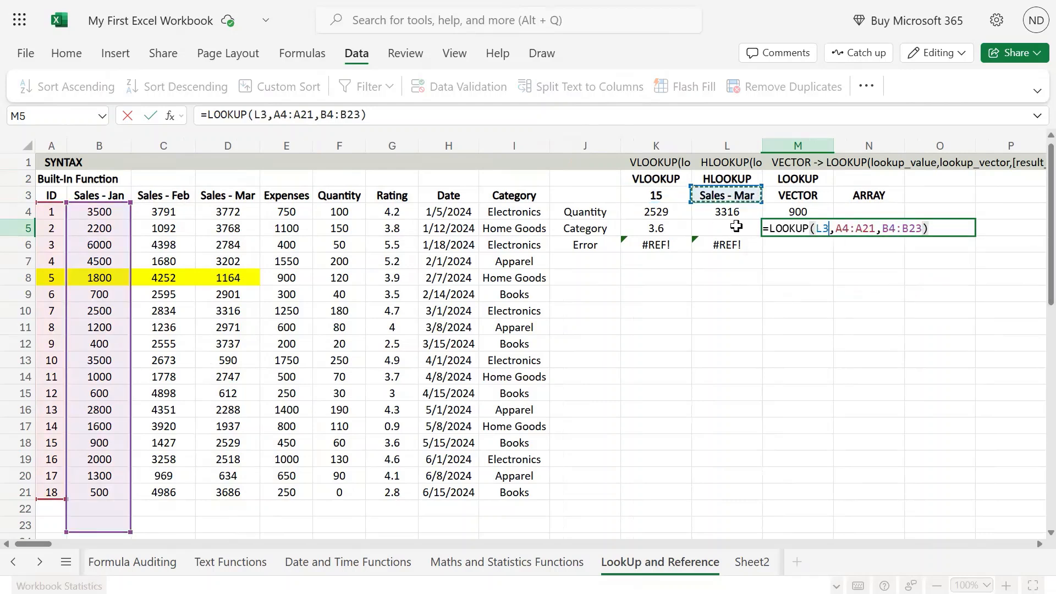
- Set M5's lookup vector to the header range A3:H3 and its result vector to A5:H5, and enter the formula
drag(834, 228, 876, 228)
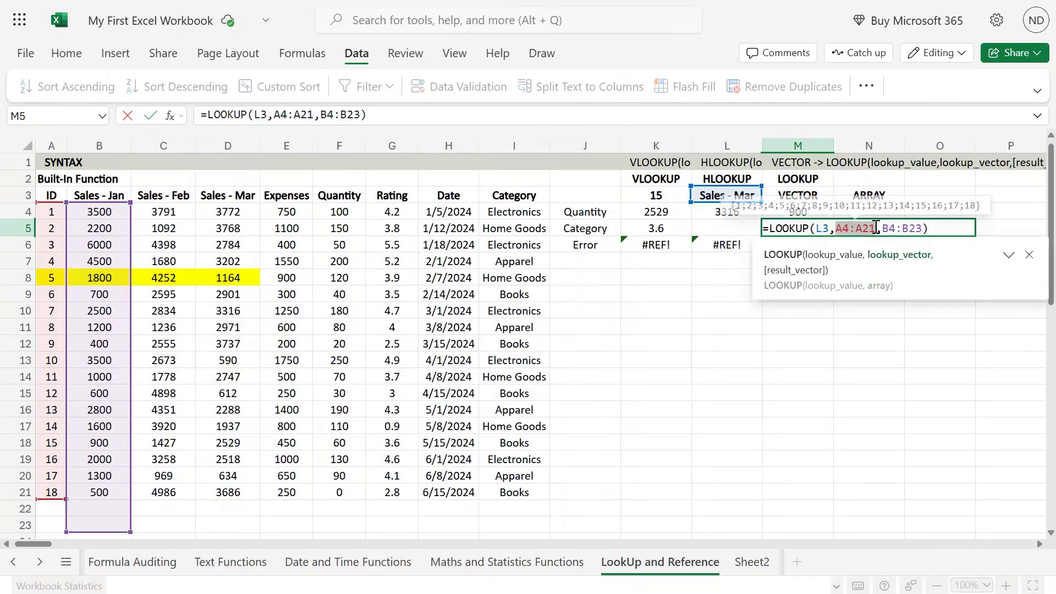
key(BackSpace)
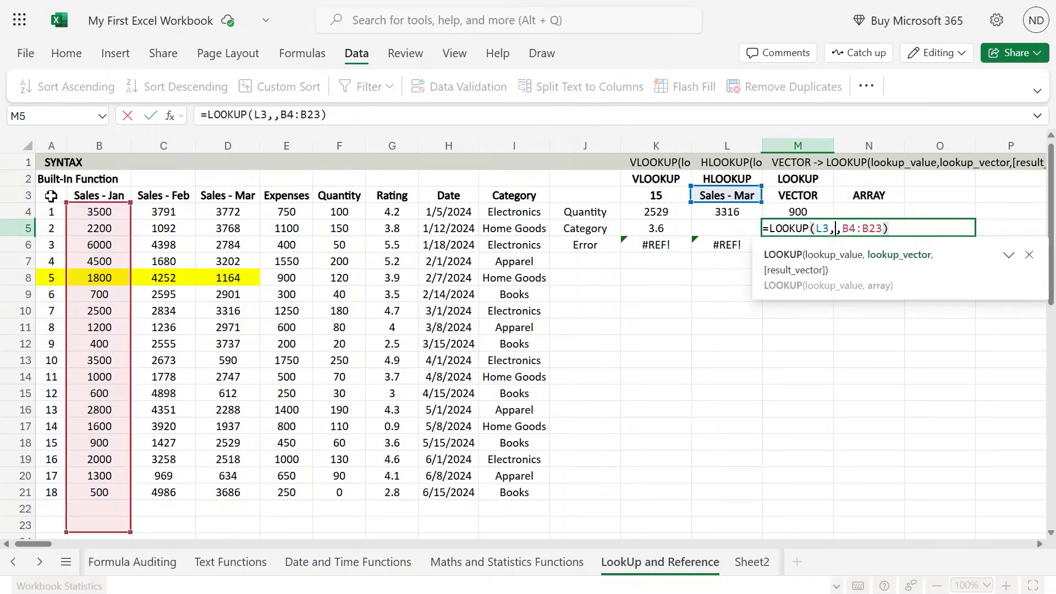
drag(50, 196, 442, 195)
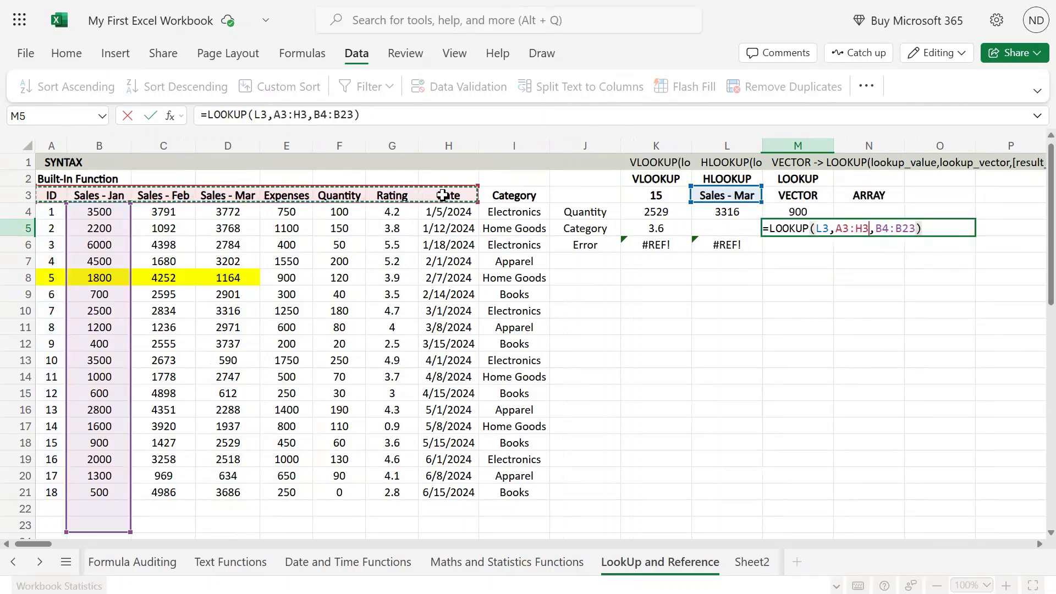
drag(875, 228, 917, 230)
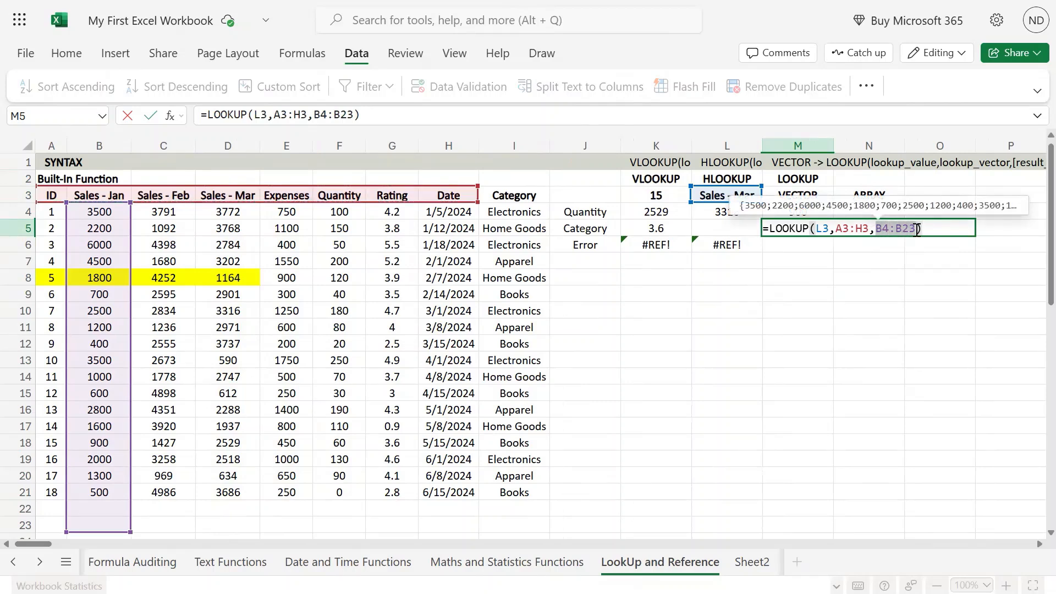
key(BackSpace)
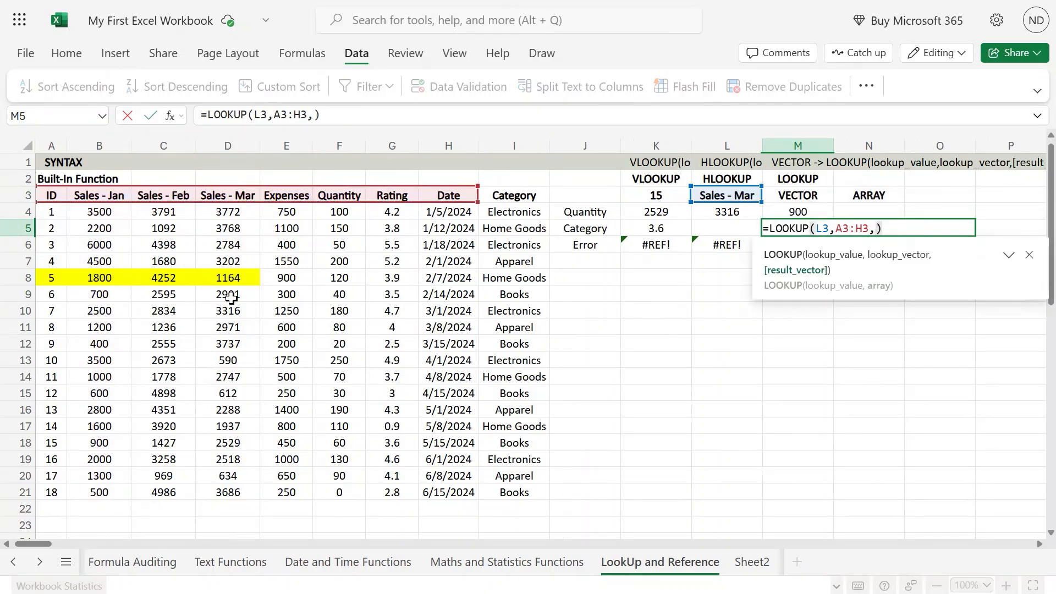
drag(48, 215, 459, 226)
key(Return)
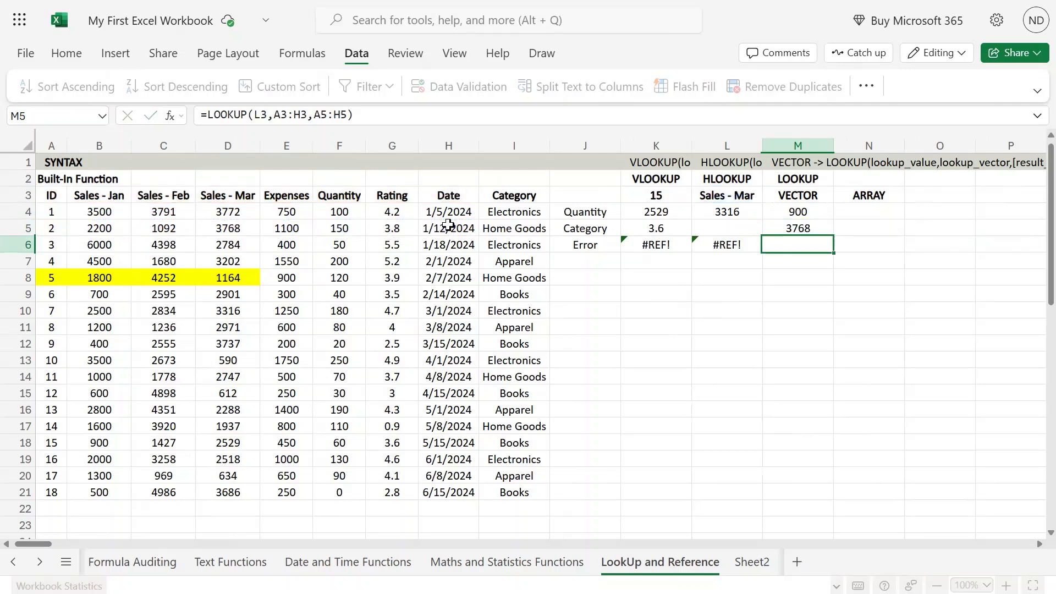
- Check the ranges referenced in M5 against the Sales - Mar column and compare the LOOKUP formulas in M4 and M5
key(Up)
key(F2)
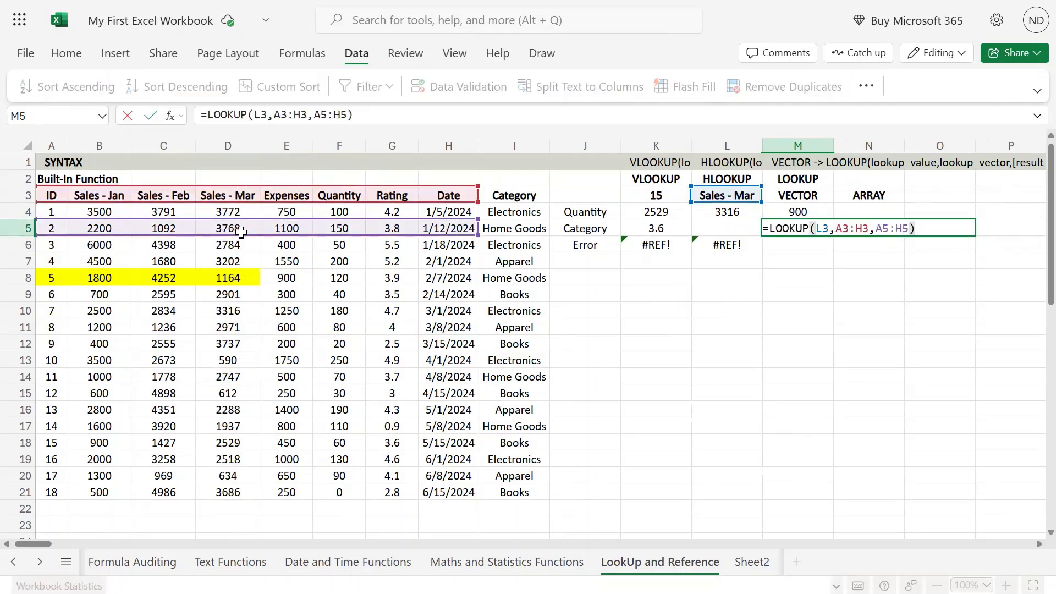
drag(238, 197, 244, 232)
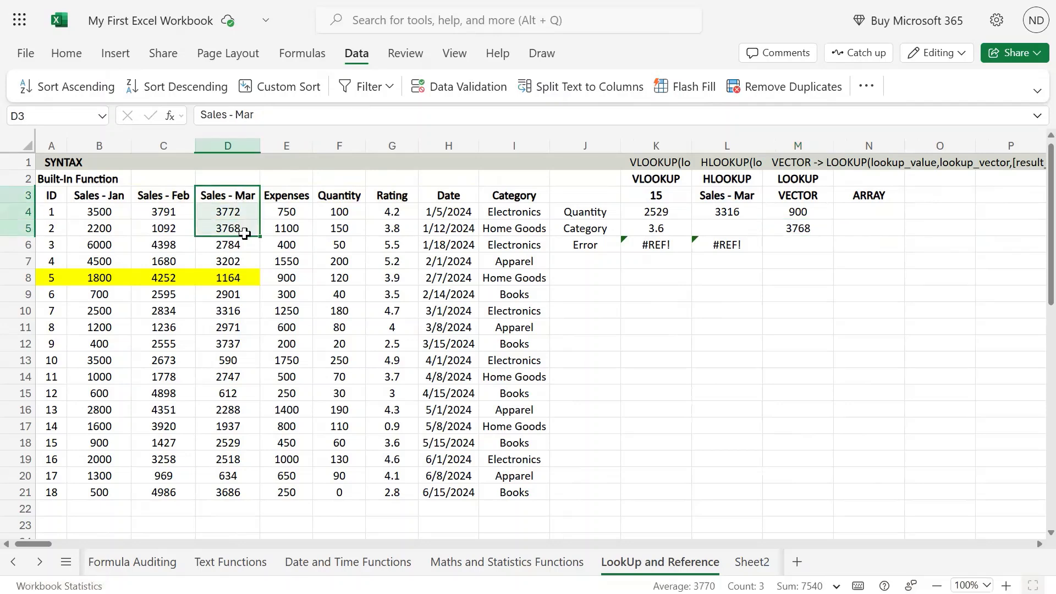
click(799, 227)
click(805, 208)
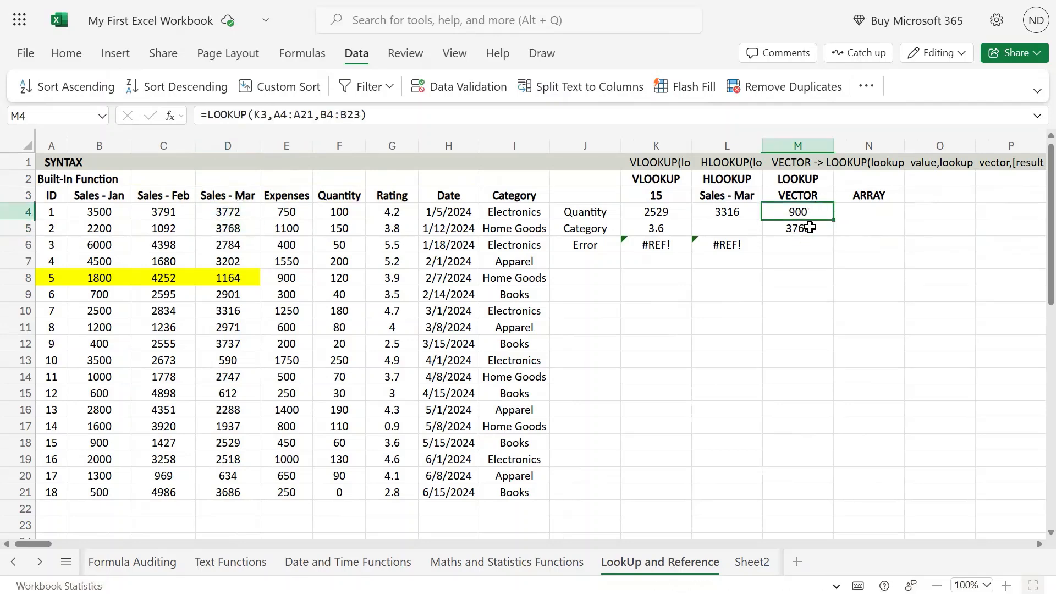
click(810, 227)
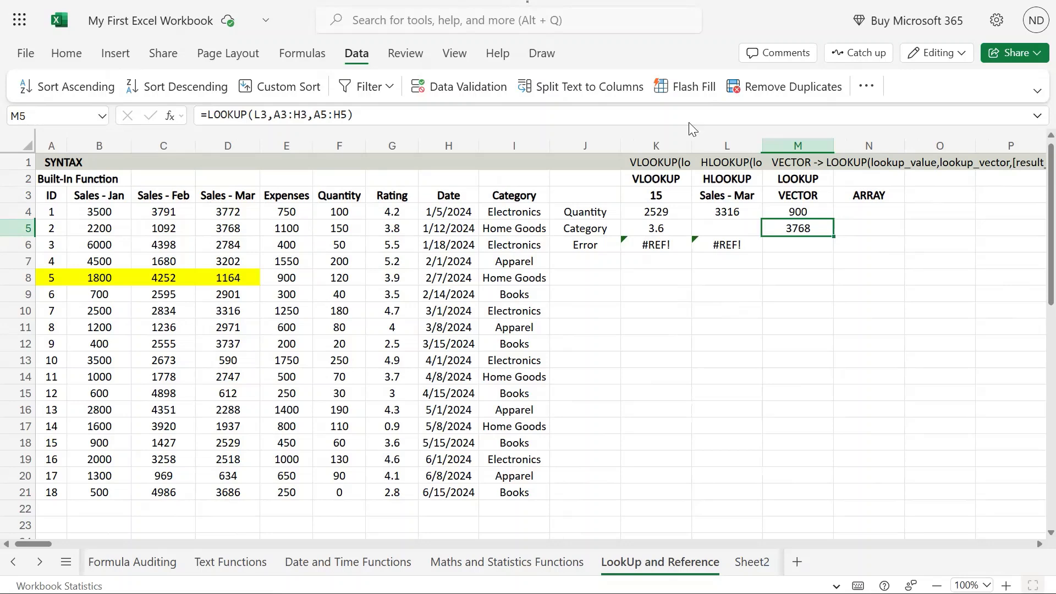
- Review the array form of the LOOKUP syntax in M1, including its lookup value and array arguments
click(807, 166)
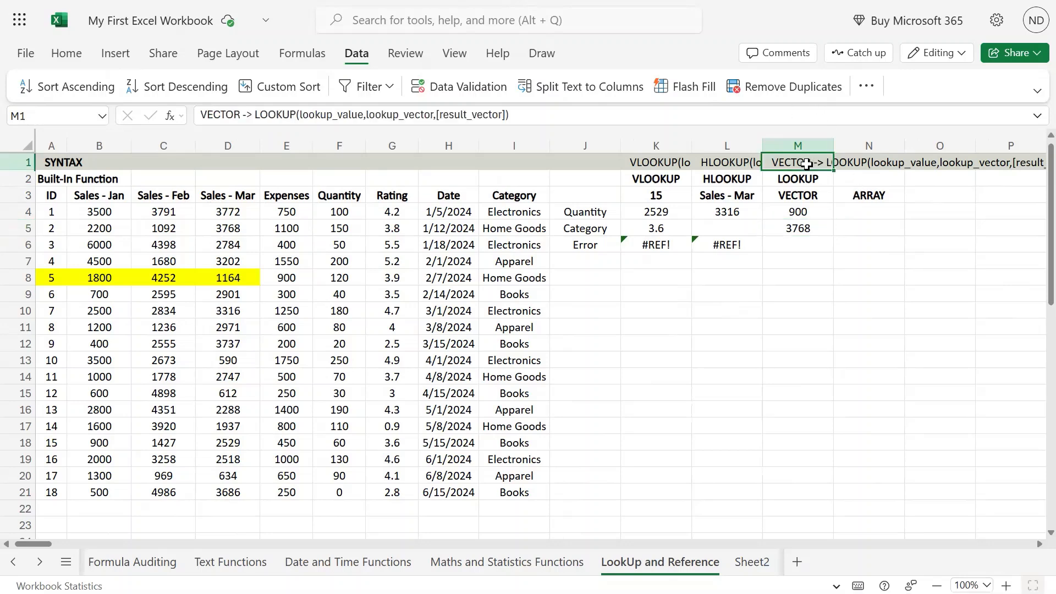
double_click(808, 168)
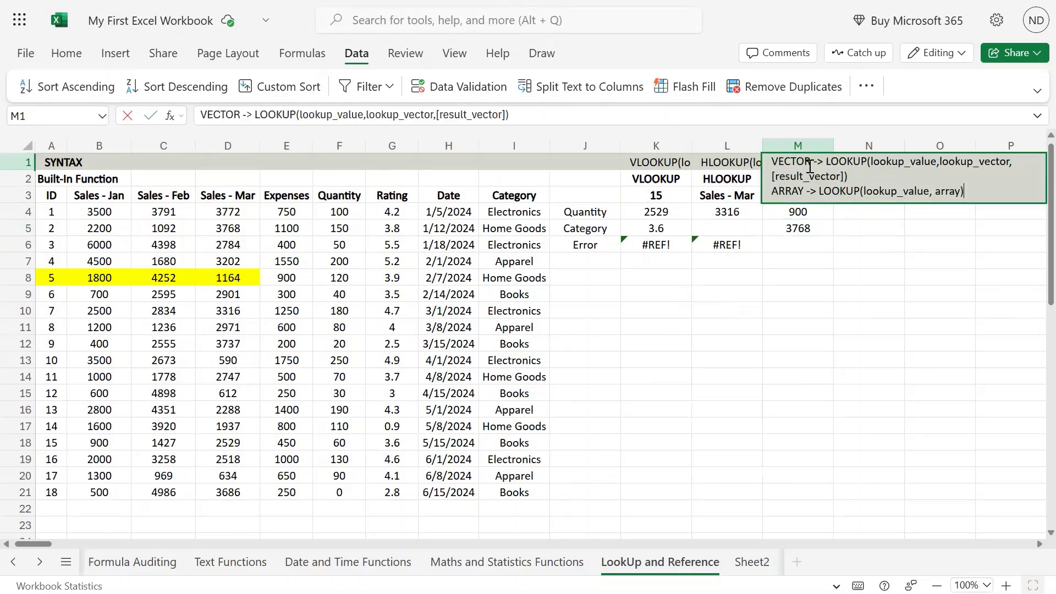
click(833, 191)
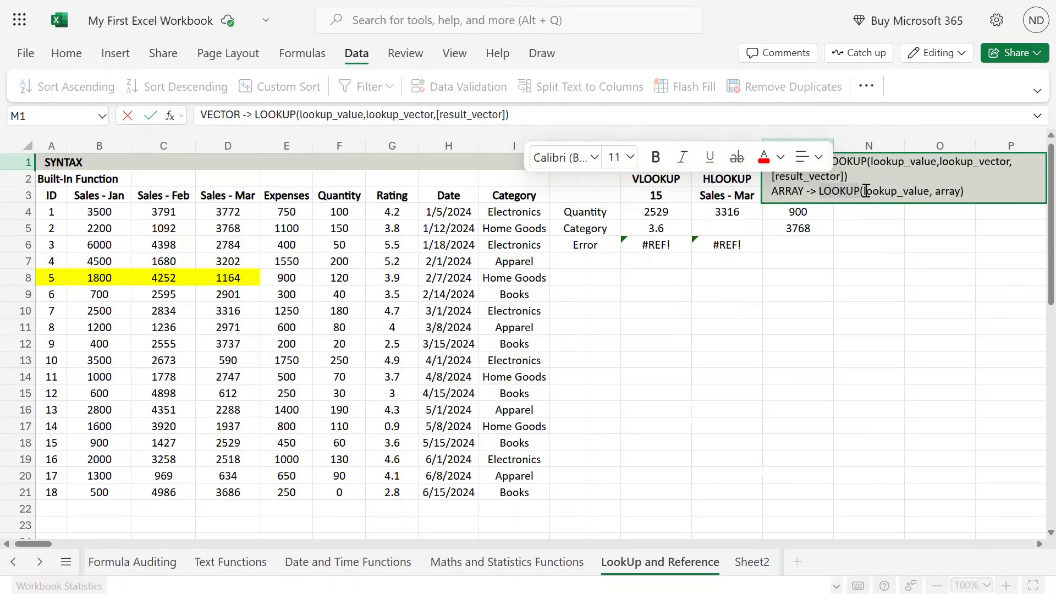
click(931, 190)
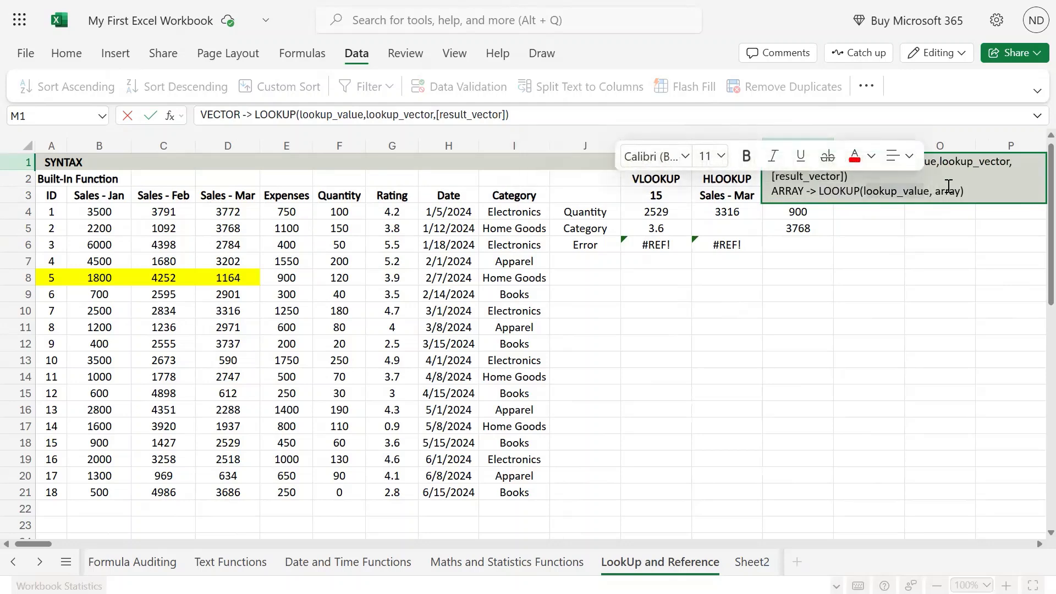
key(Escape)
- Start a LOOKUP formula in N4 under ARRAY with K3 as the lookup value
click(873, 214)
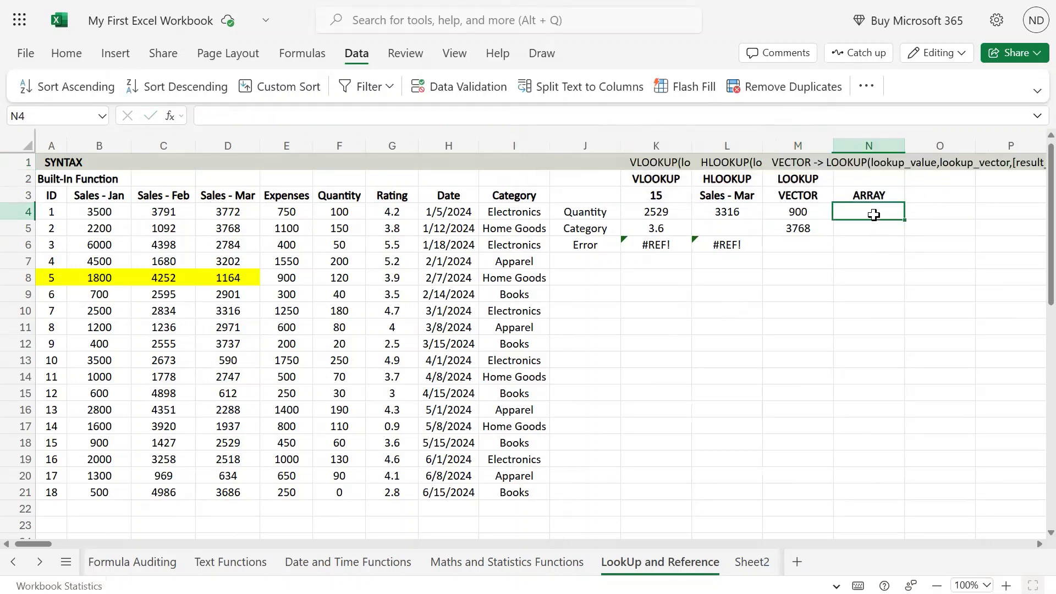
text(=l)
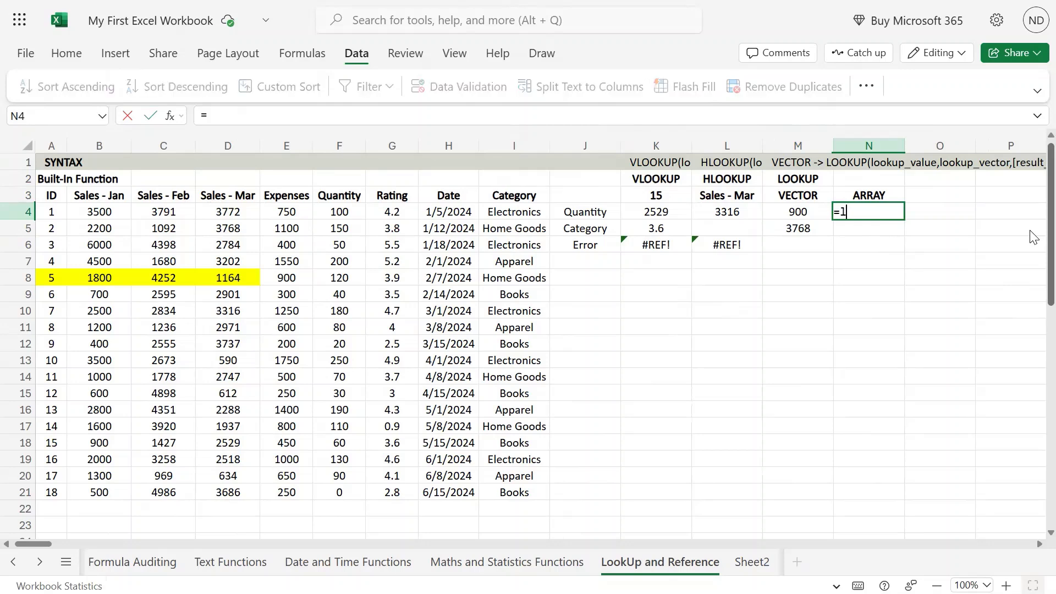
text(ookup()
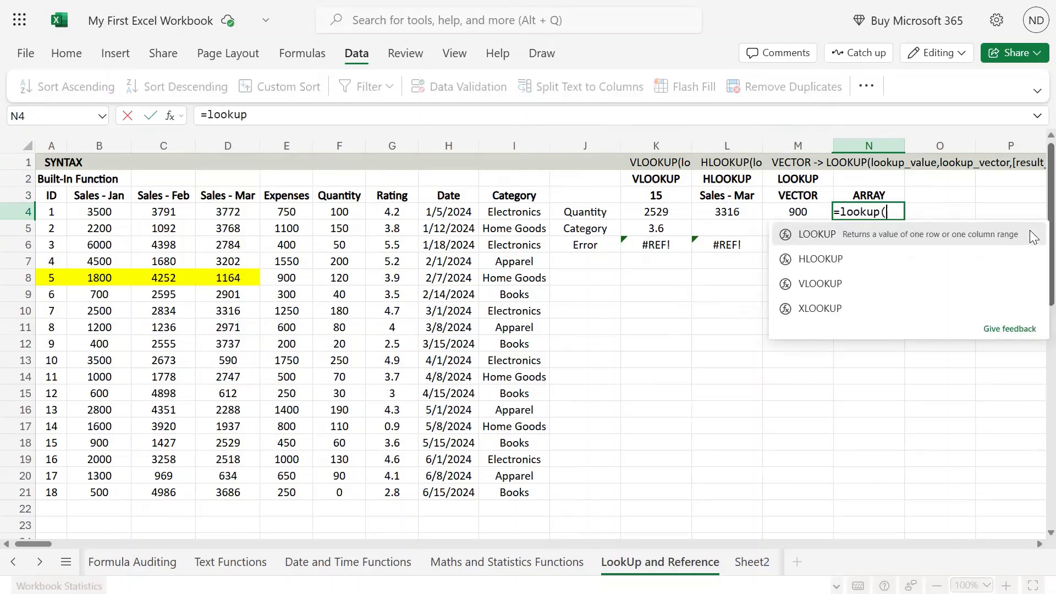
click(670, 197)
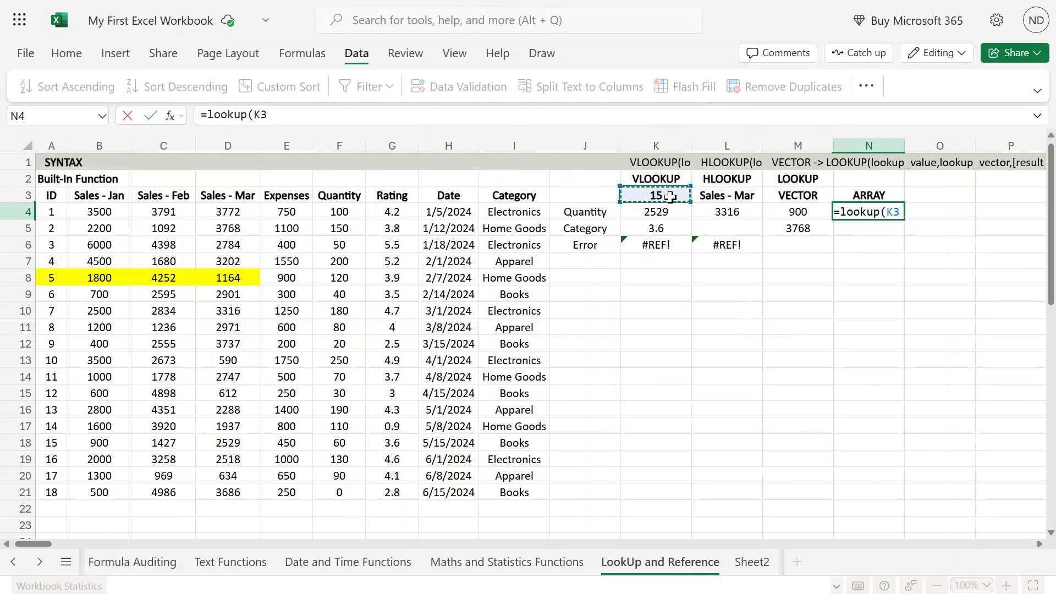
text(.)
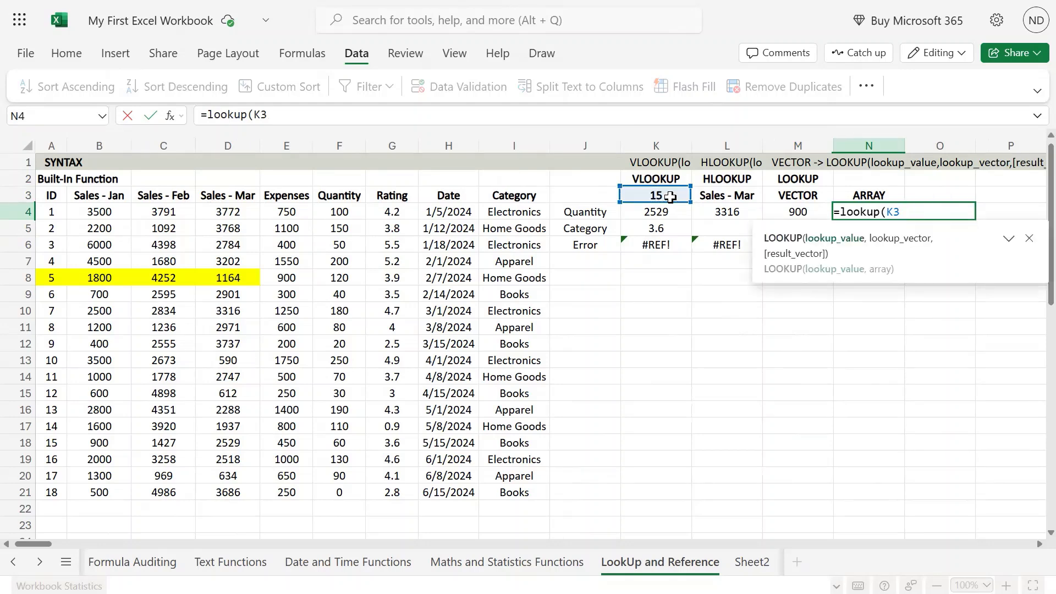
text(,)
- Complete the N4 LOOKUP formula with A3:E21 as the array, from the ID header to the last Expenses row
key(Left)
key(Left)
key(Left)
key(Left)
key(Left)
key(Left)
key(Left)
key(Left)
key(Left)
key(Left)
key(Left)
key(Left)
key(Left)
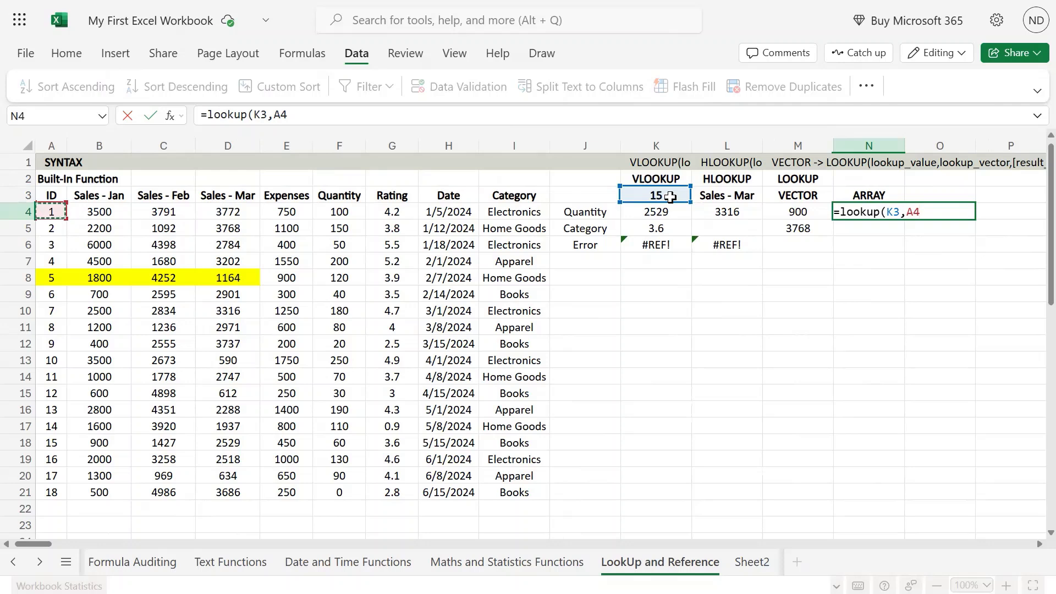
key(Up)
key(shift+Right)
key(shift+Right)
key(shift+Right)
key(shift+Right)
key(shift+Down)
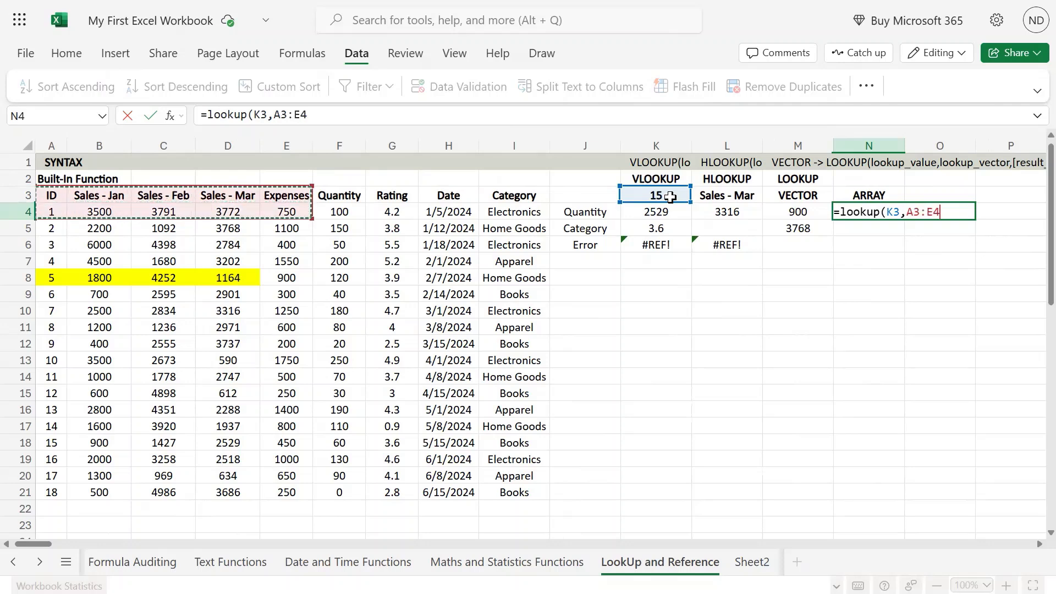
key(ctrl+shift+Down)
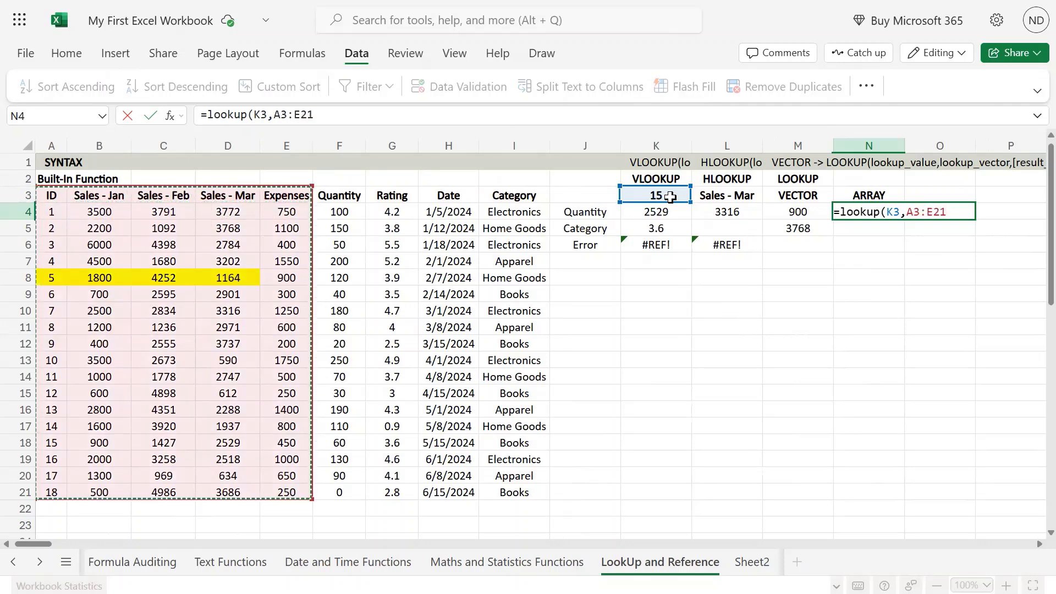
text())
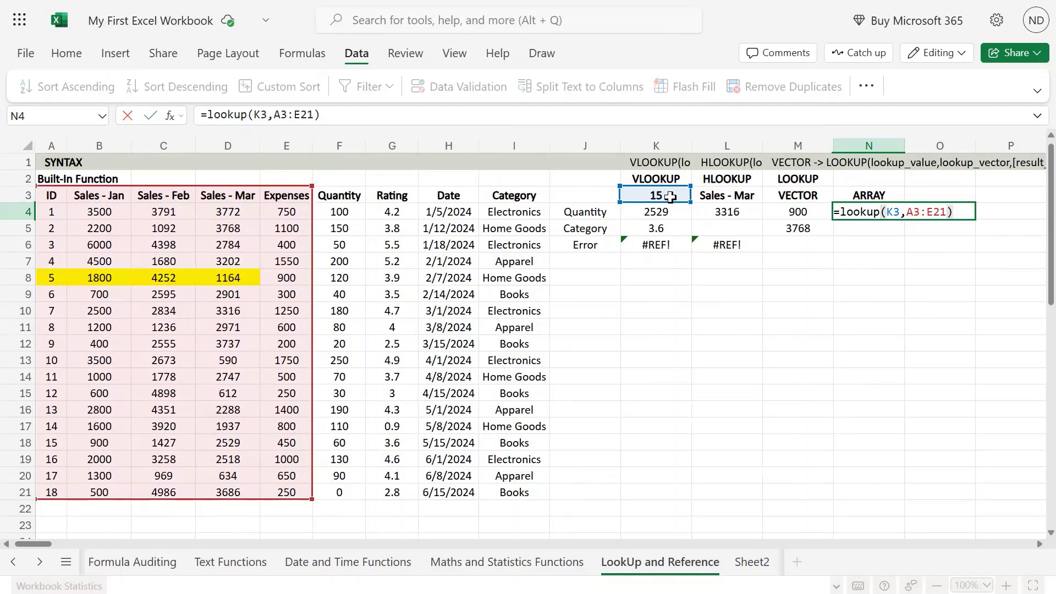
key(Return)
- Check the array referenced by the LOOKUP formula in N4 against the row for ID 15
key(Up)
key(F2)
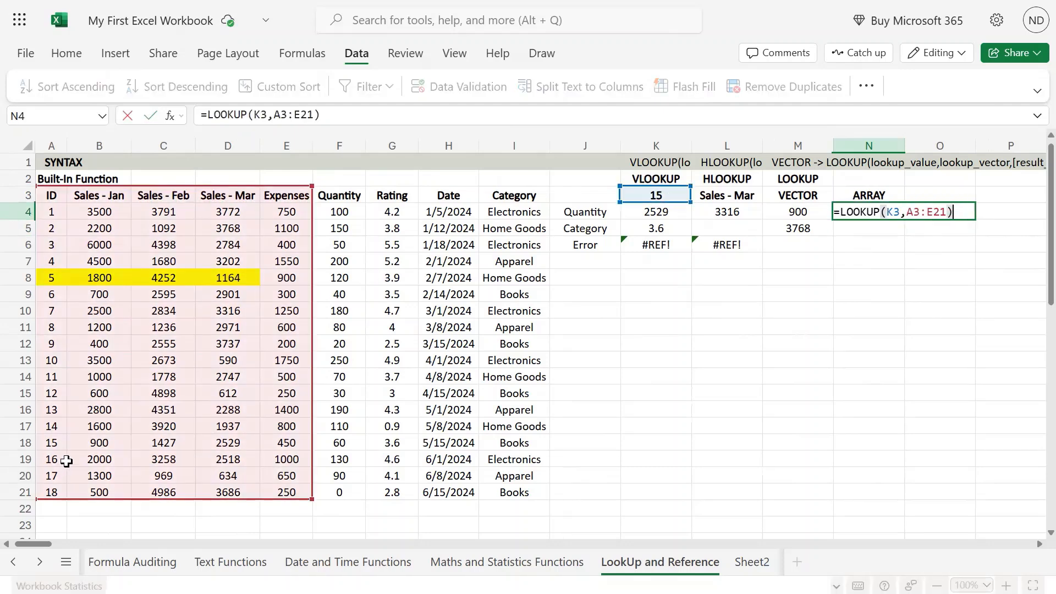
click(47, 440)
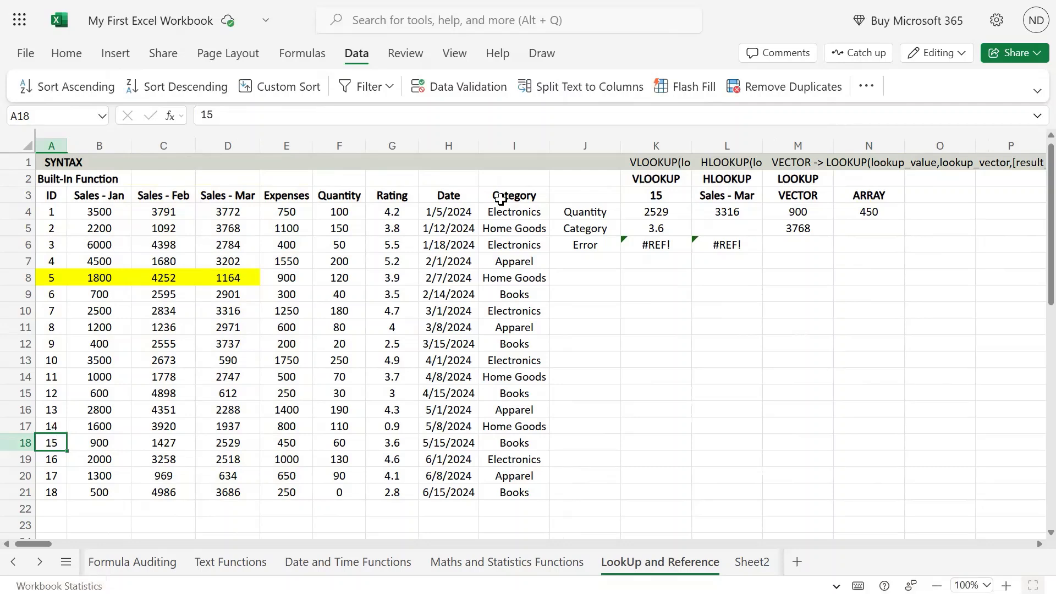
double_click(879, 212)
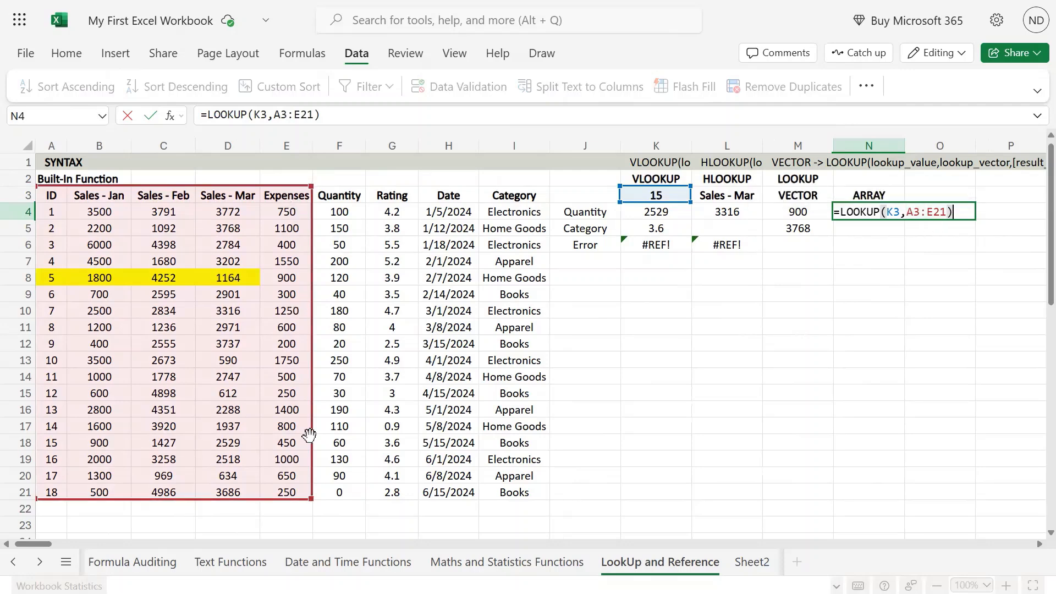
- Compare the ID 15 row from ID through Expenses with the array range used by the LOOKUP formula in N4
drag(61, 442, 284, 447)
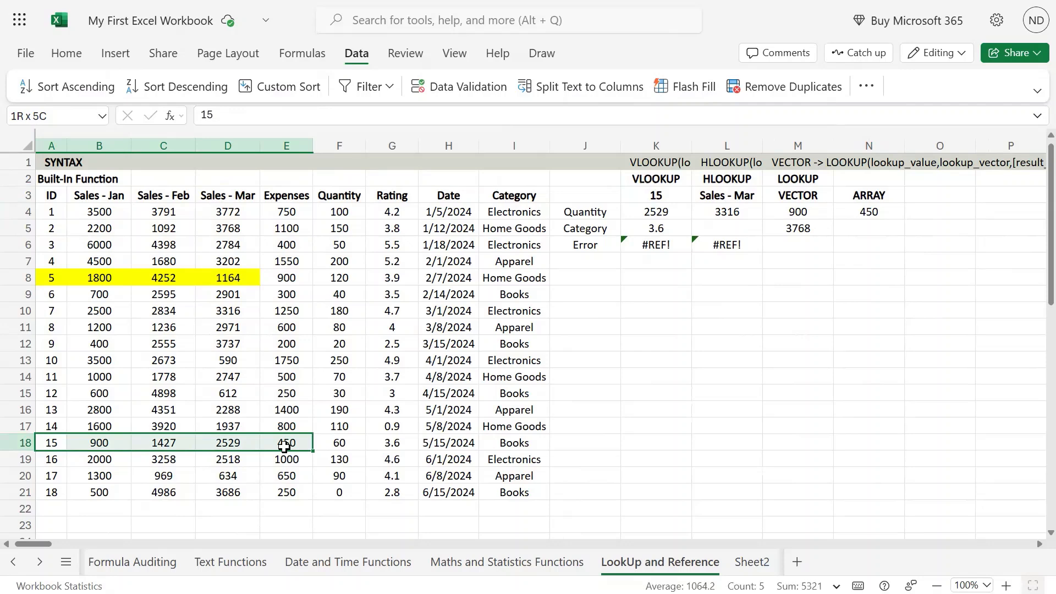
double_click(889, 212)
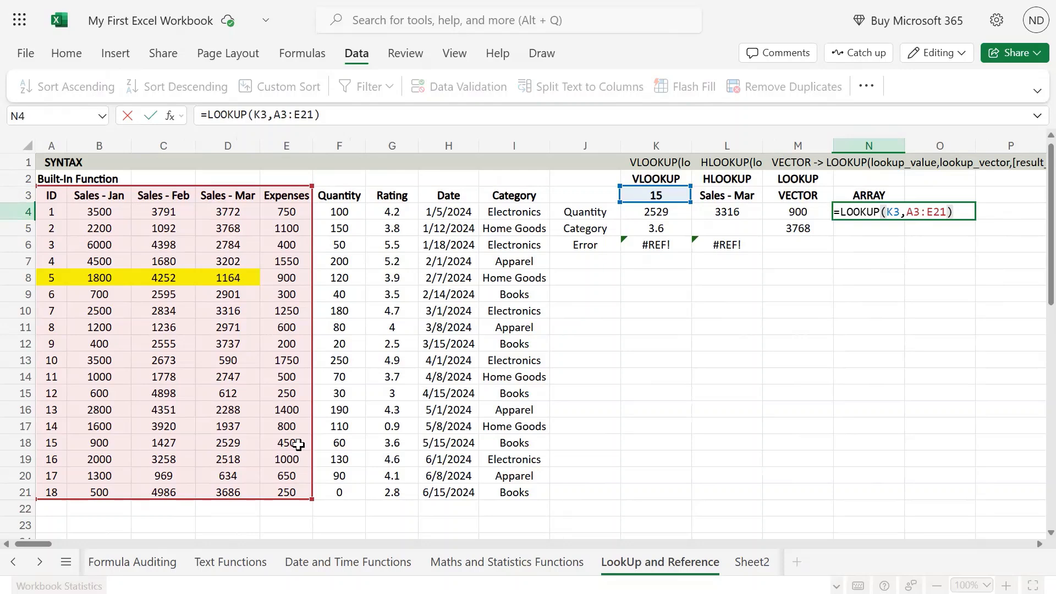
key(Left)
key(Left)
key(Right)
key(Right)
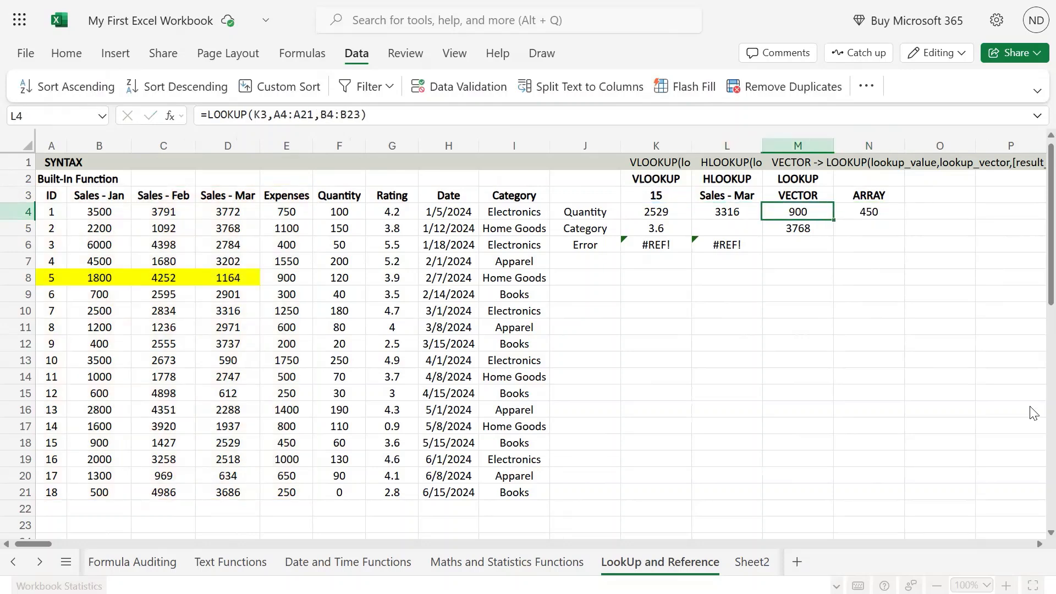
- Change the array in the N4 LOOKUP formula to A3:D21 so it ends at the Sales - Mar column
key(F2)
key(Left)
key(Left)
key(Left)
key(BackSpace)
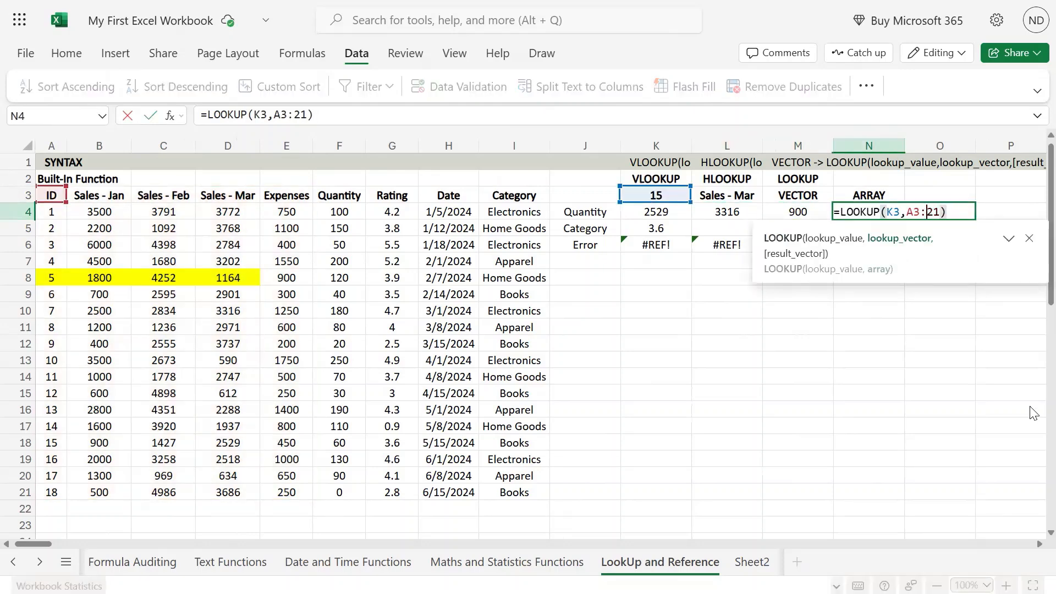
text(D)
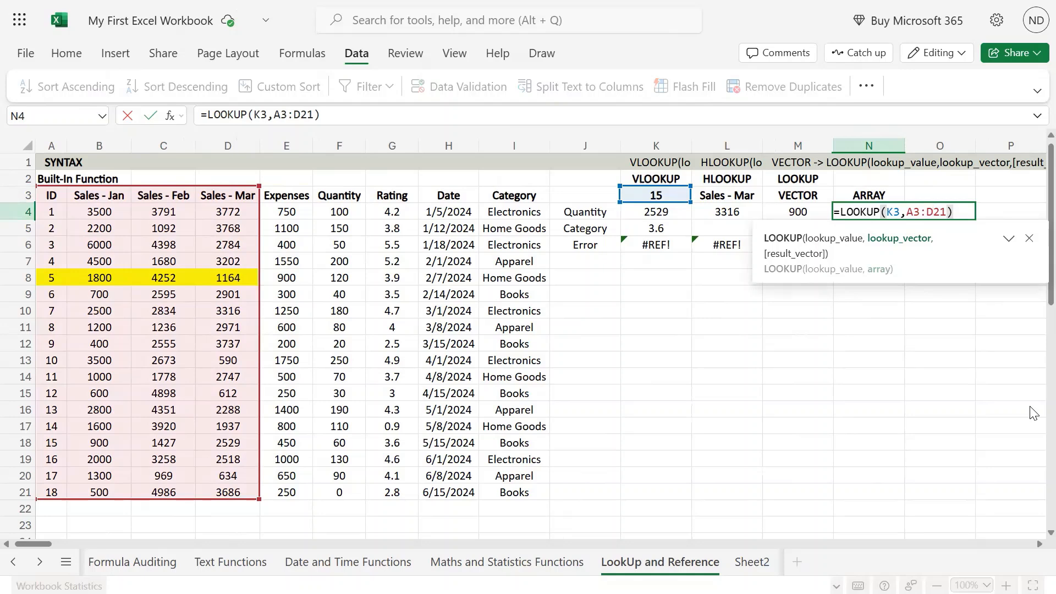
key(Return)
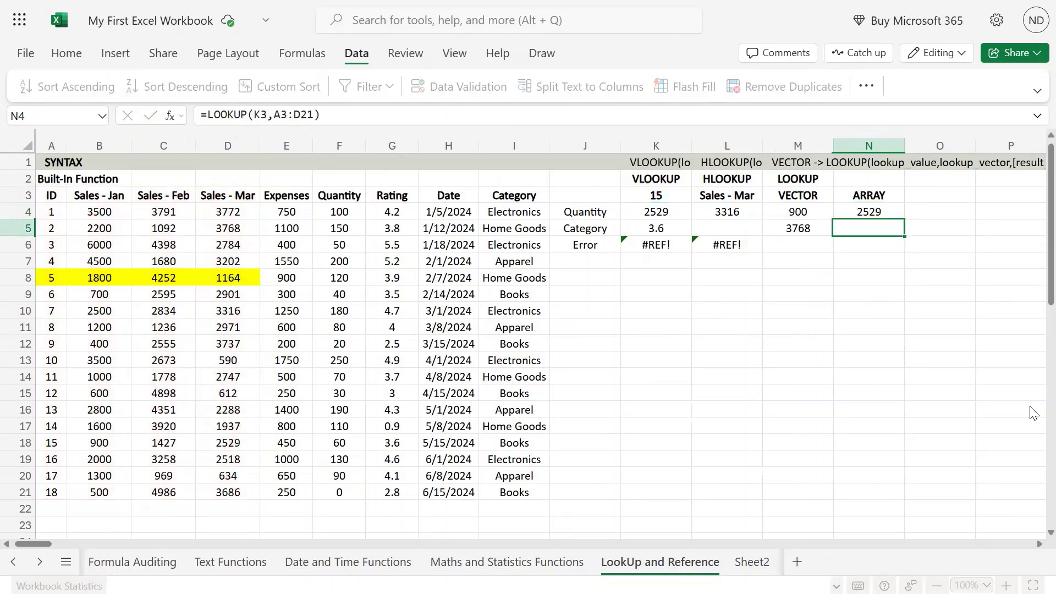
- Examine the lookup value and the A3:D21 array in the N4 LOOKUP formula
key(Up)
key(F2)
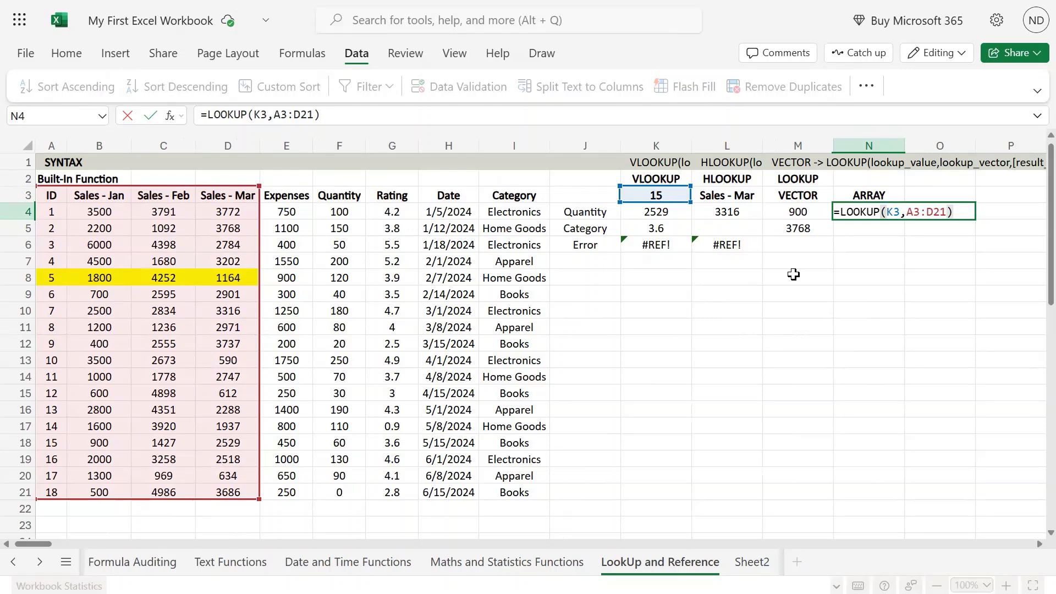
key(Left)
key(Right)
key(F2)
key(Left)
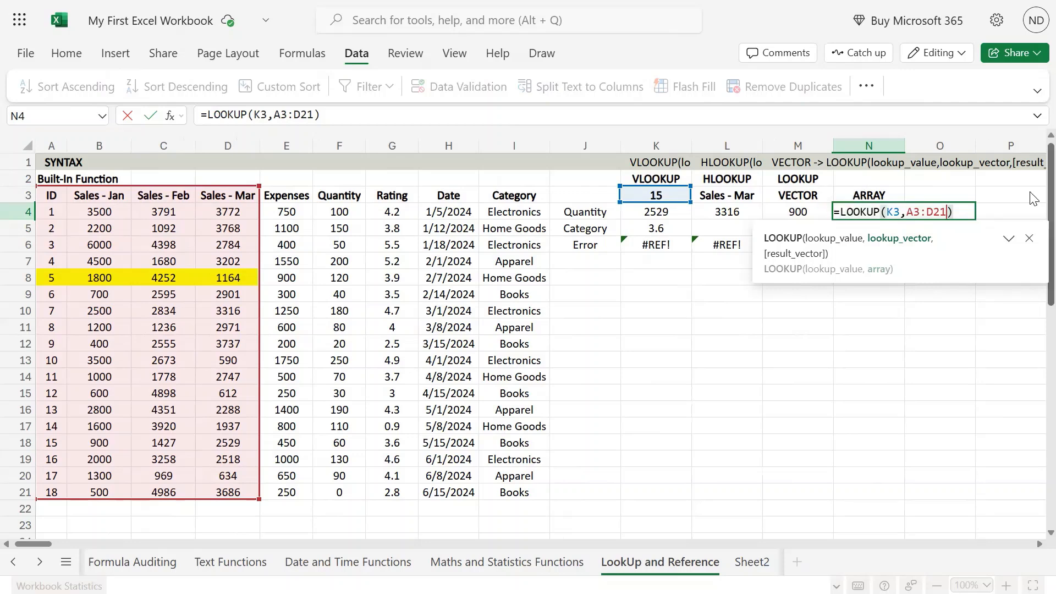
key(Return)
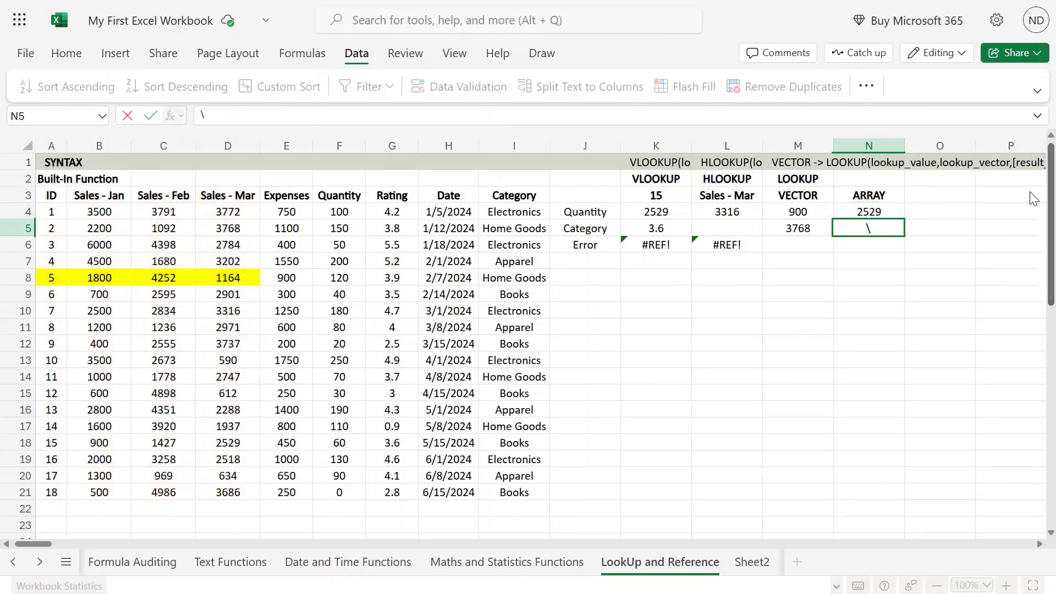
- Copy the formula text =LOOKUP(K3,A3:D21) from N4 into N5
key(Up)
key(F2)
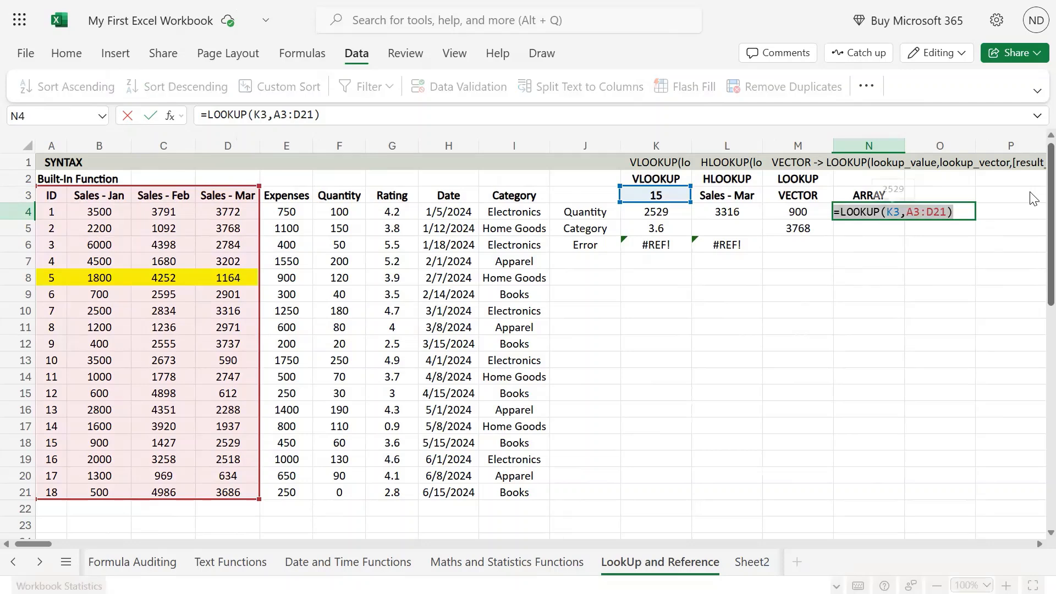
key(Return)
key(F2)
text(=LOOKUP(K3,A3:D21))
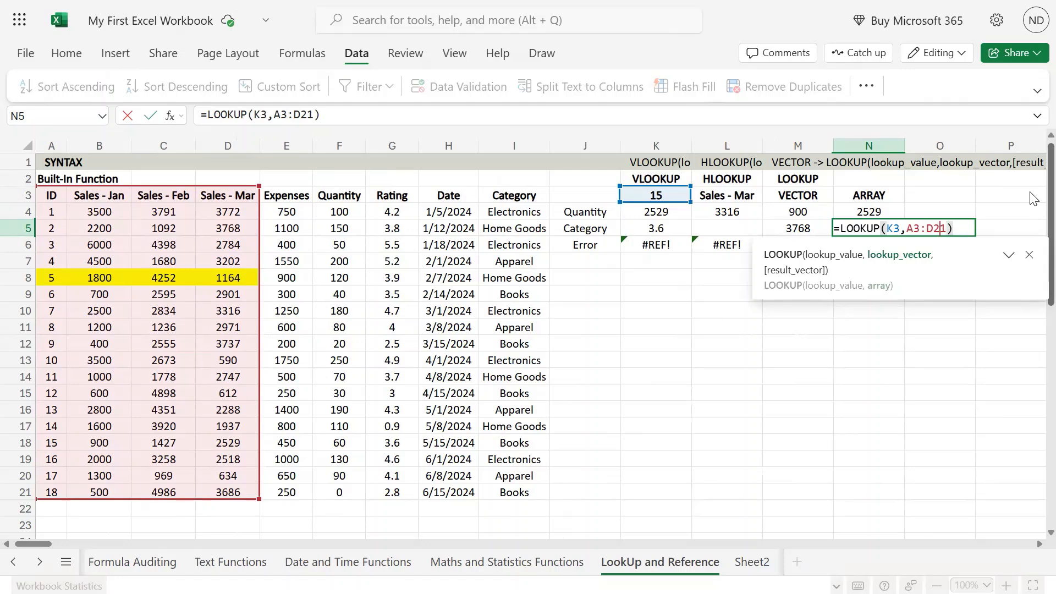
- Set the array in the N5 LOOKUP formula to A3:G6, covering the headers and first three records through Rating
key(BackSpace)
text(G)
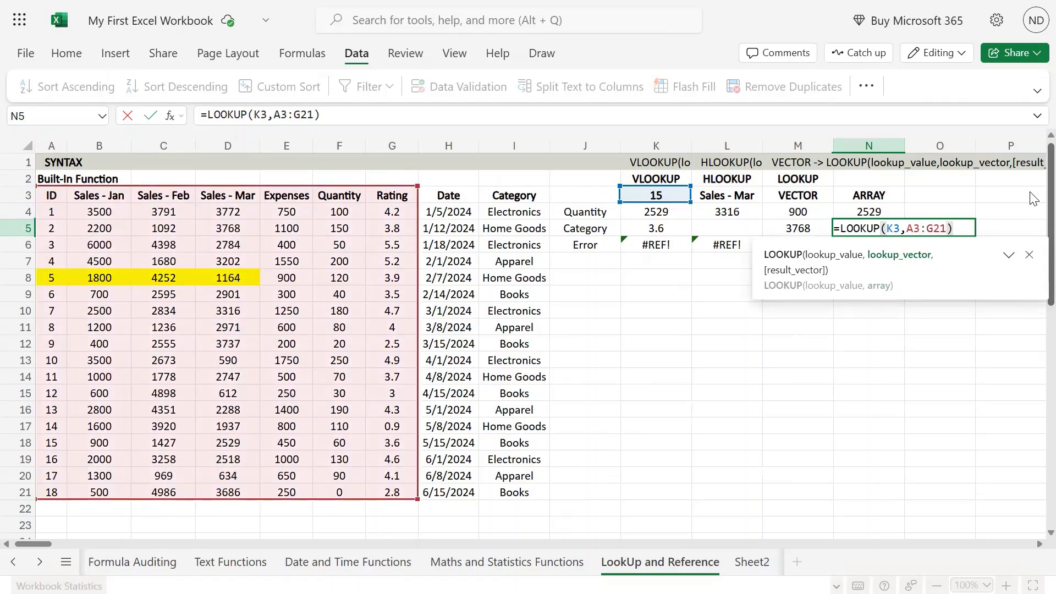
key(BackSpace)
key(BackSpace)
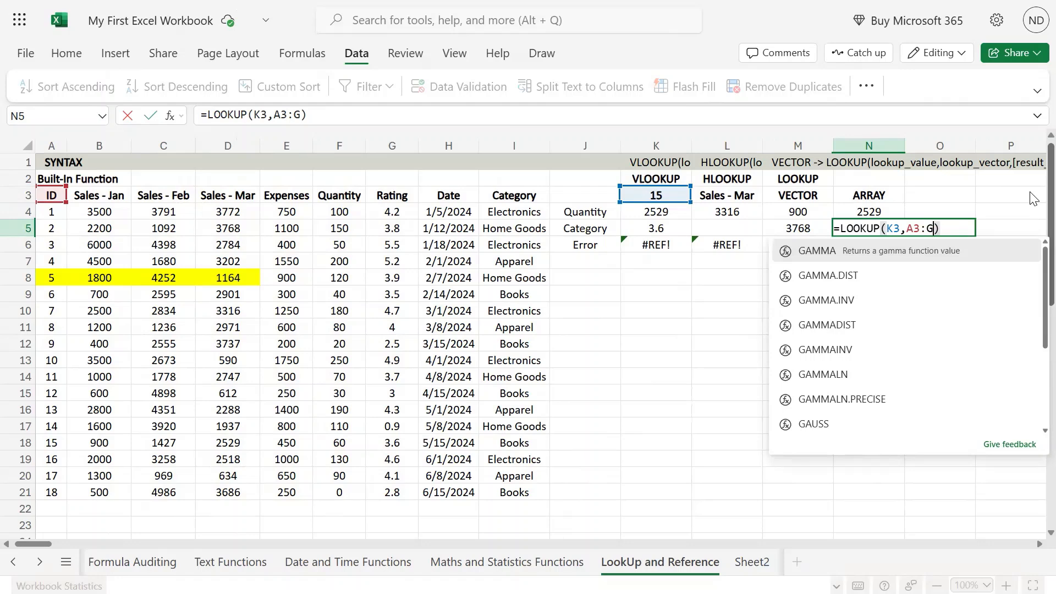
text(6)
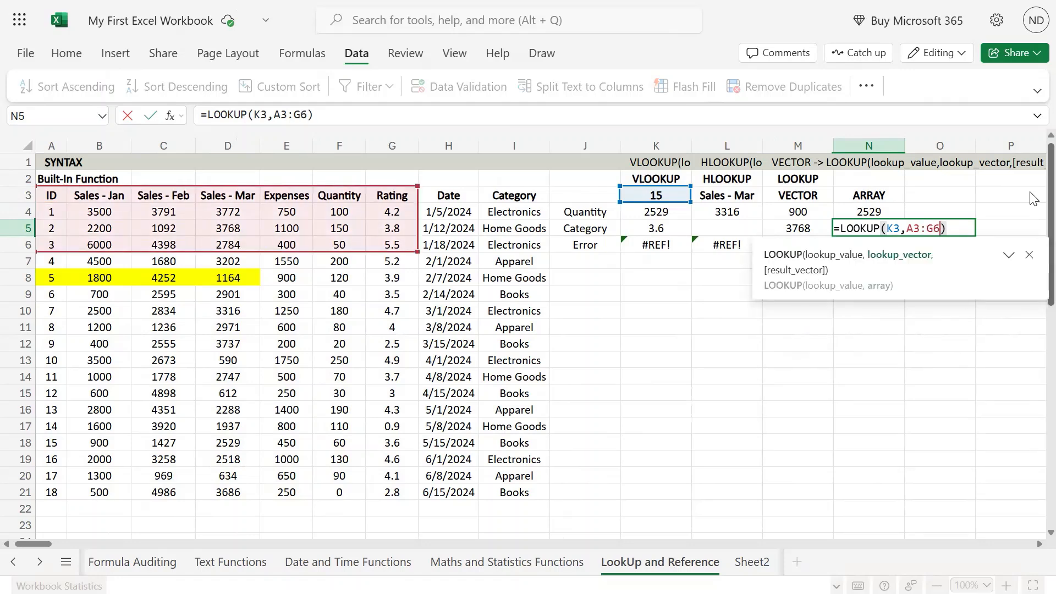
key(Return)
key(Up)
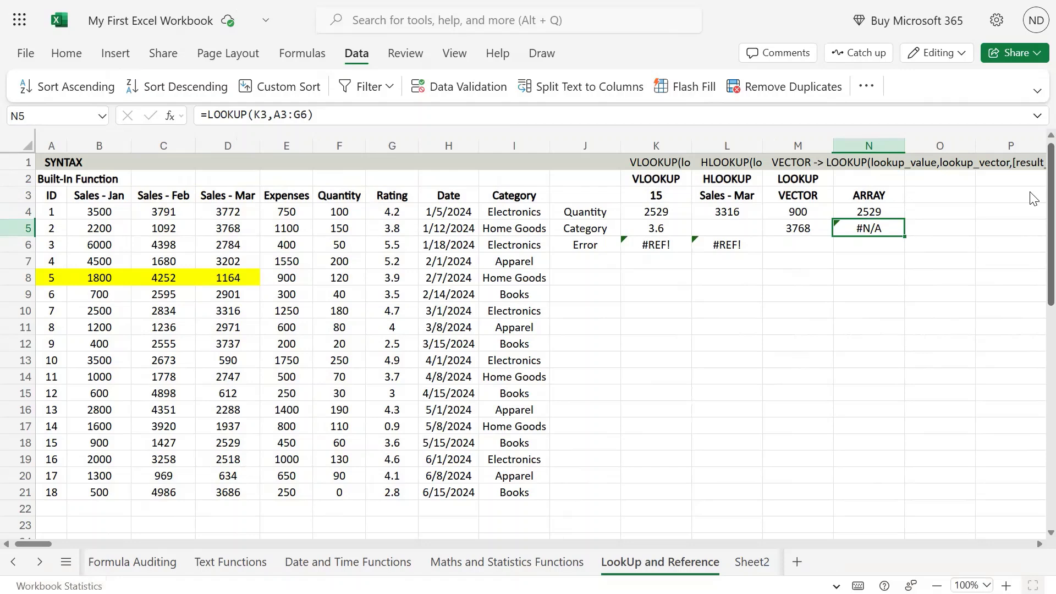
- Change the lookup value in the N5 LOOKUP formula to L3 and check the completed formula
key(F2)
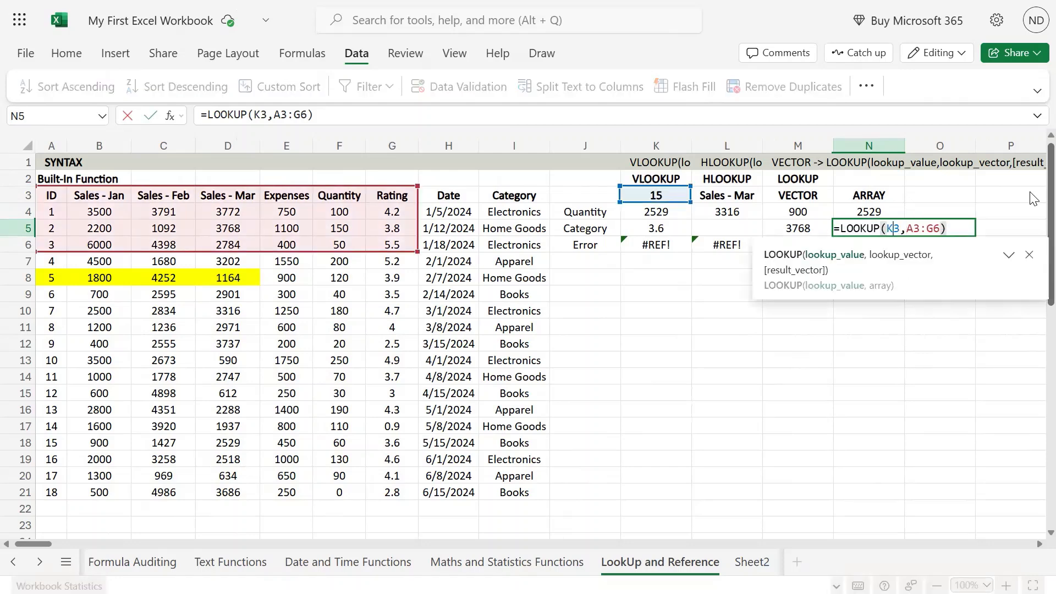
key(BackSpace)
key(BackSpace)
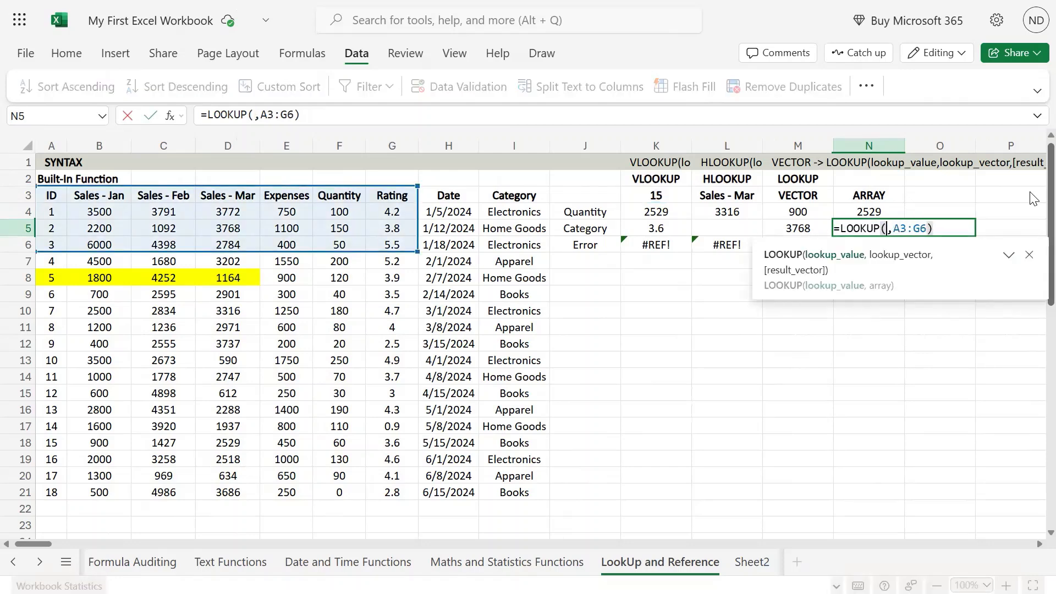
text(L3)
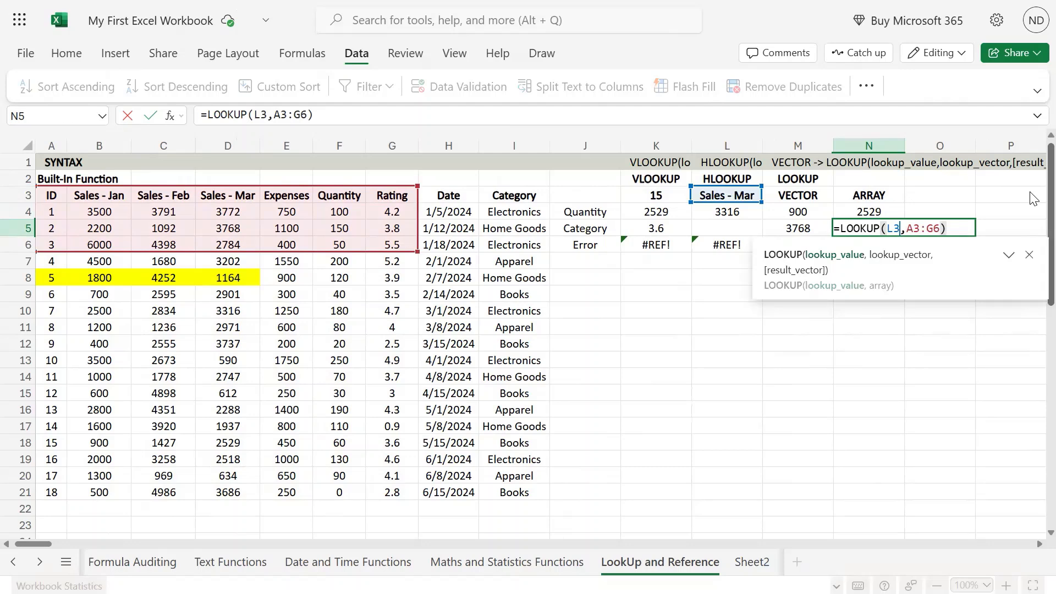
key(Return)
key(Up)
key(F2)
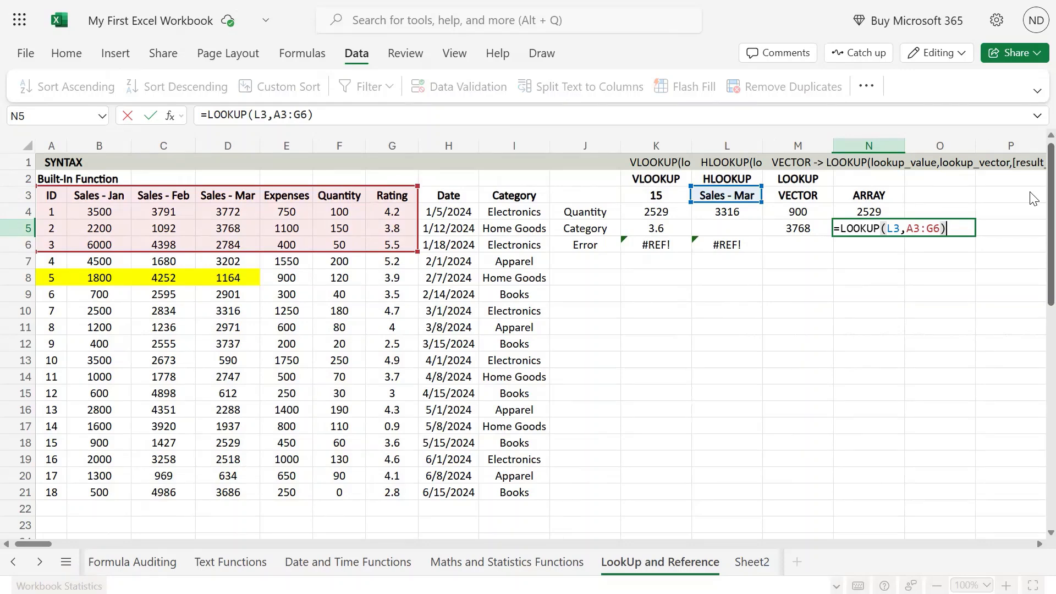
key(shift+Return)
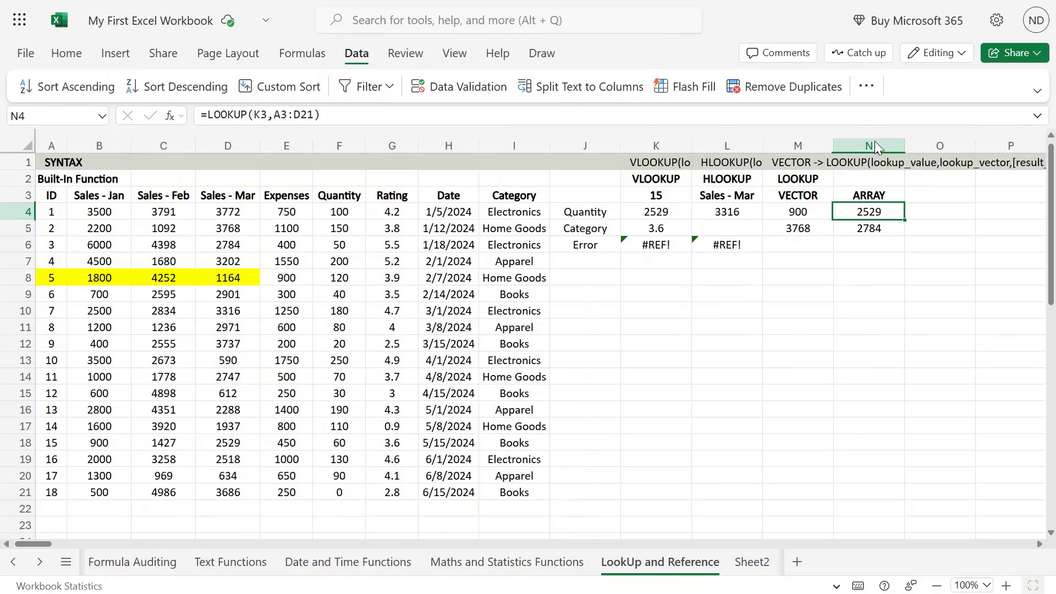
- Compare the array-form LOOKUP formulas in N4 and N5, including their lookup values and array ranges
click(874, 197)
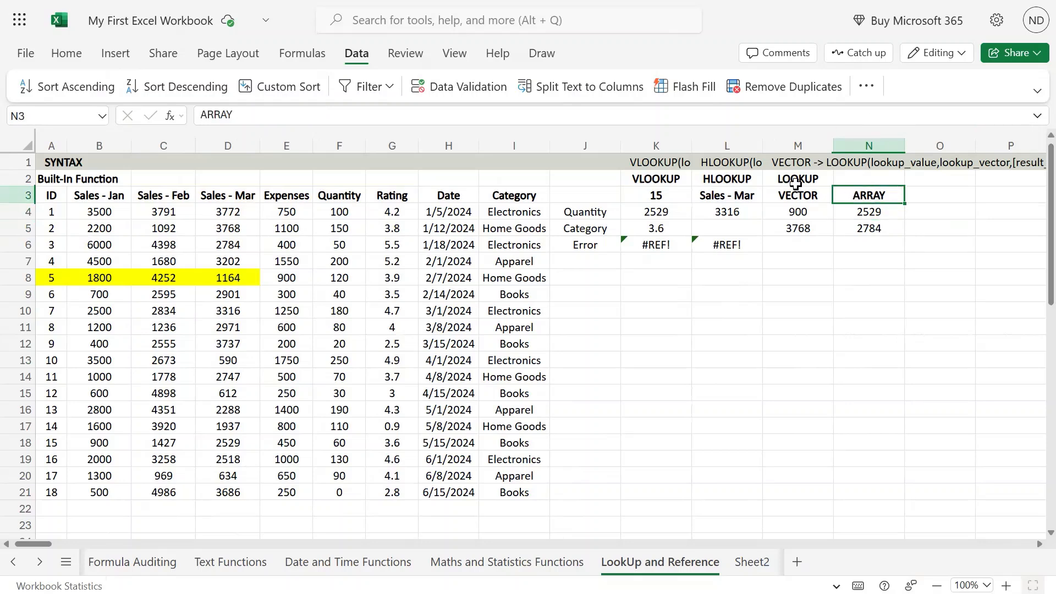
click(884, 213)
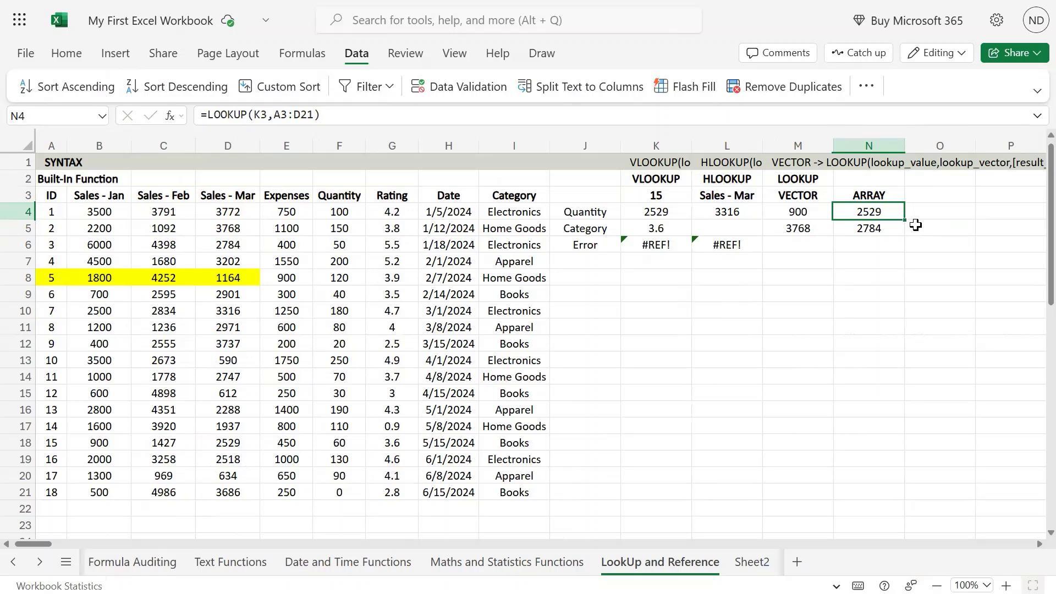
key(F2)
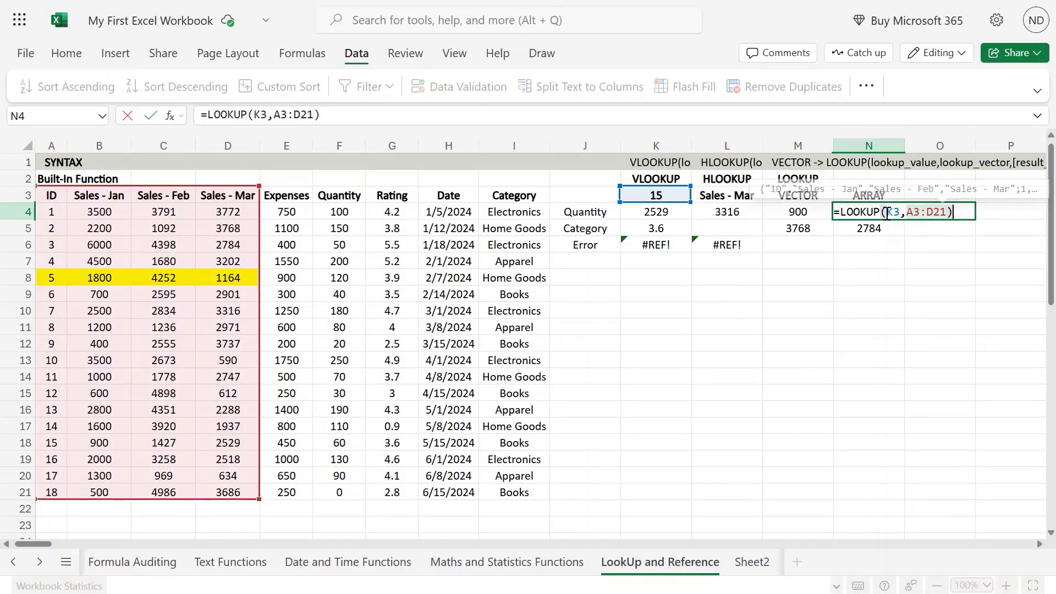
click(883, 228)
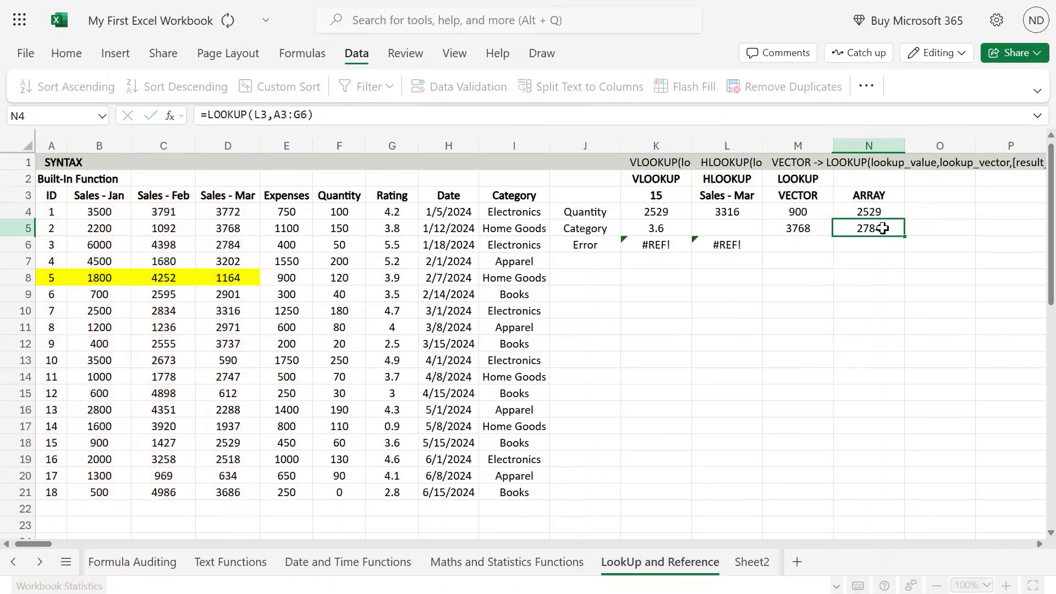
click(885, 212)
key(F2)
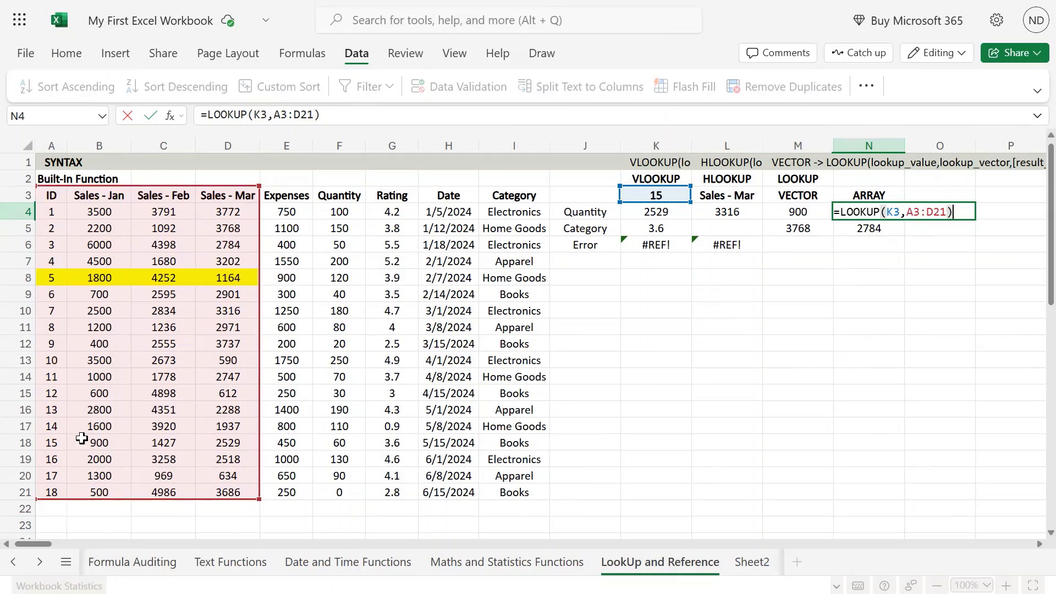
click(870, 229)
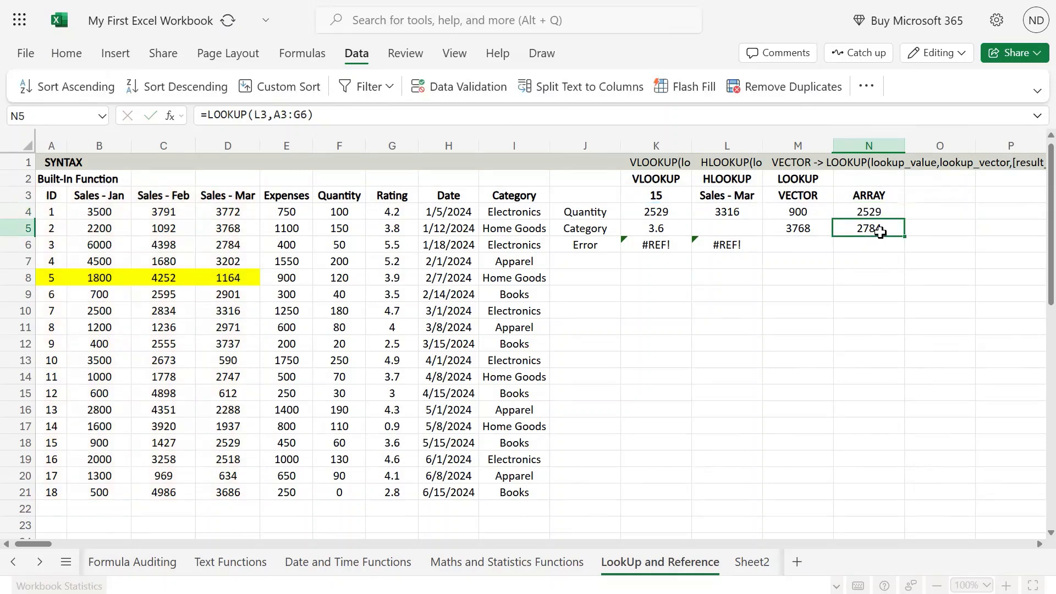
double_click(874, 231)
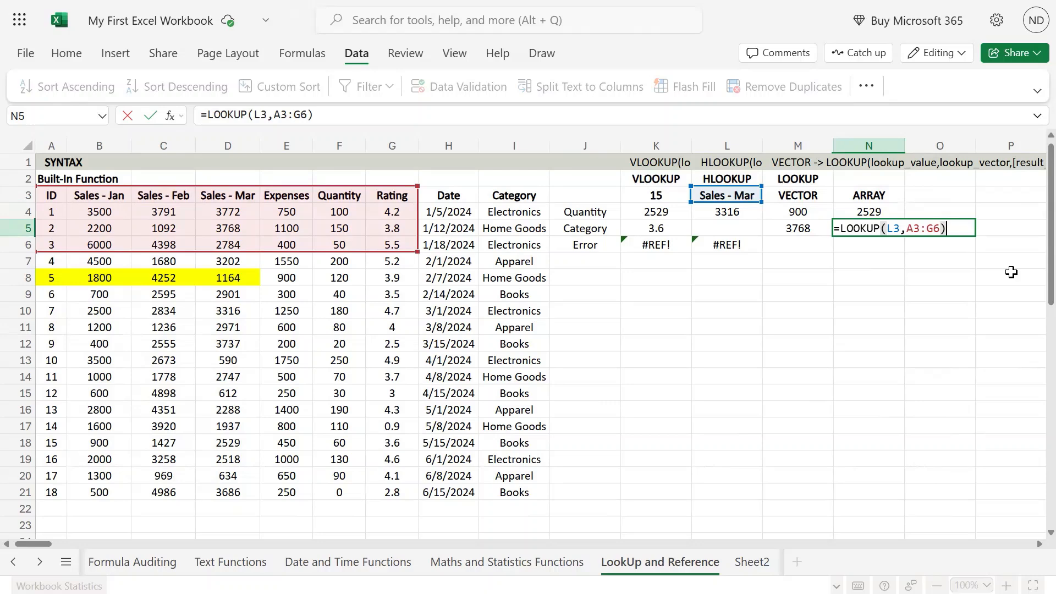
key(Return)
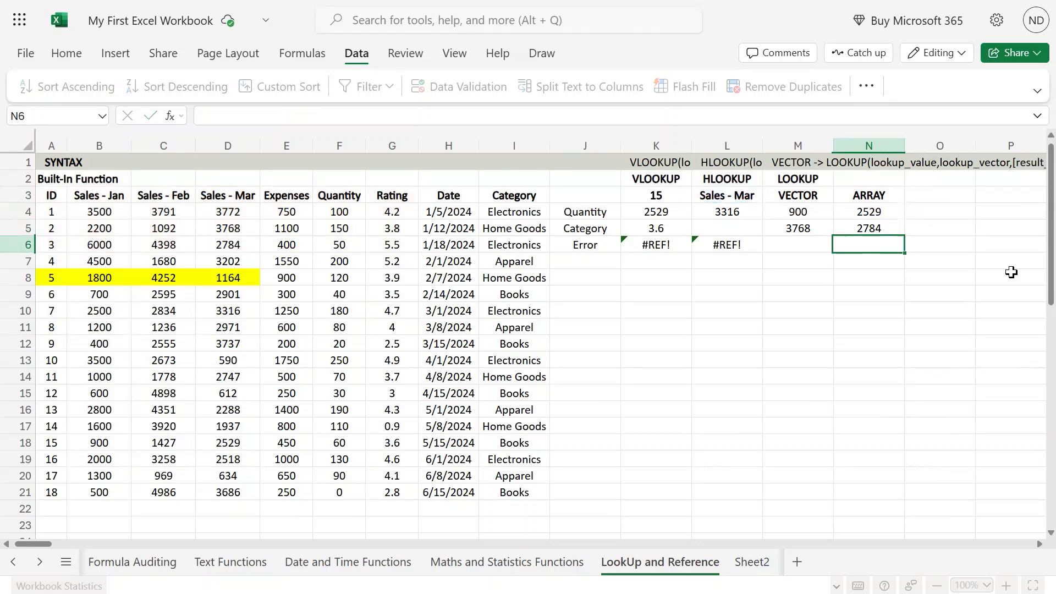
key(Up)
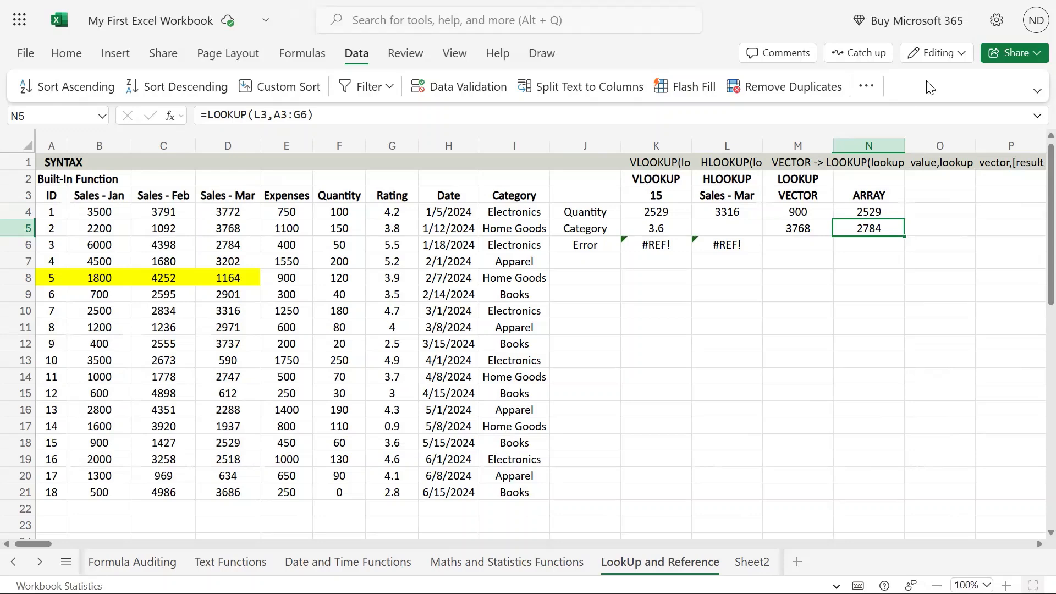
- Trace the N4 LOOKUP array A3:D21 to ID 15 and its matching cell in the Sales - Mar column
click(880, 213)
double_click(882, 214)
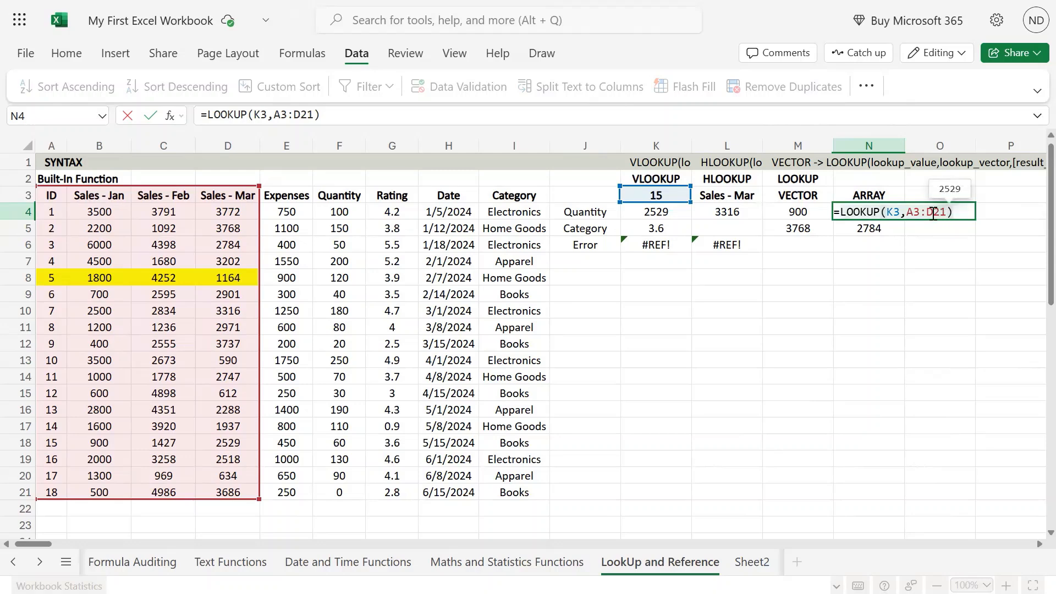
drag(926, 212, 947, 213)
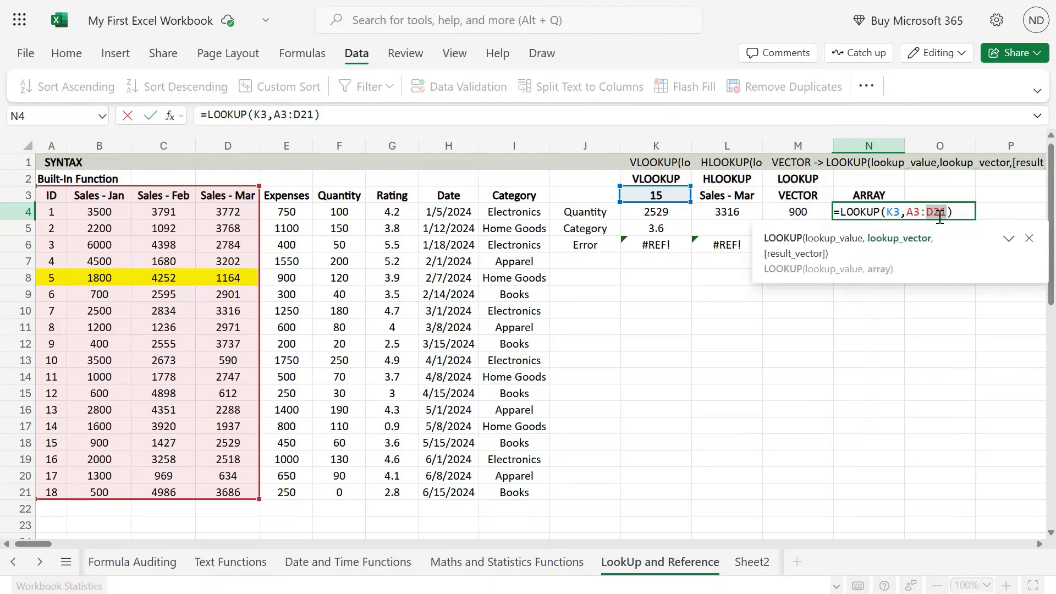
drag(906, 212, 948, 204)
click(928, 210)
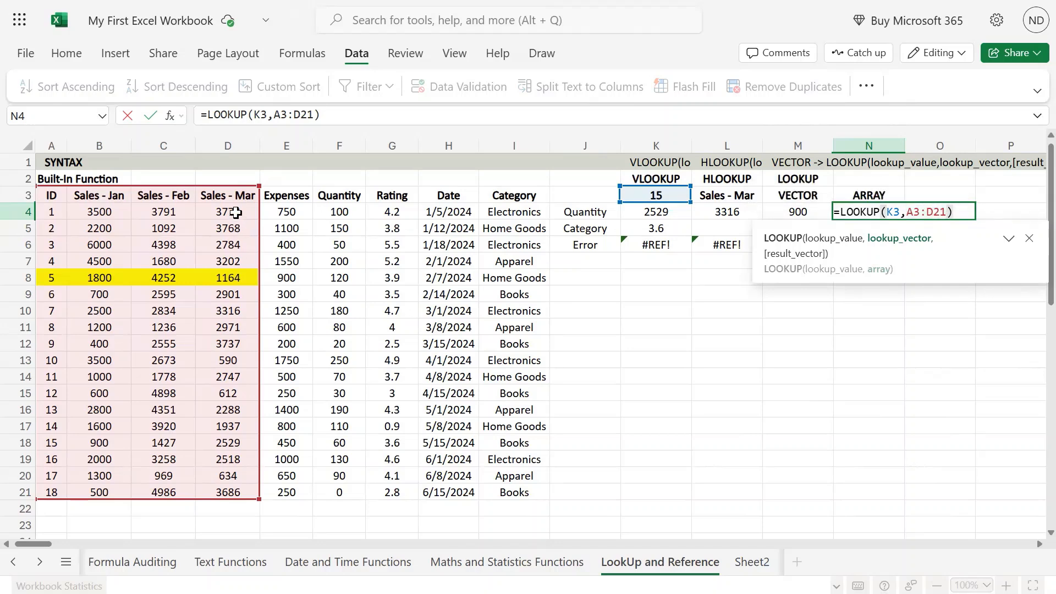
click(52, 442)
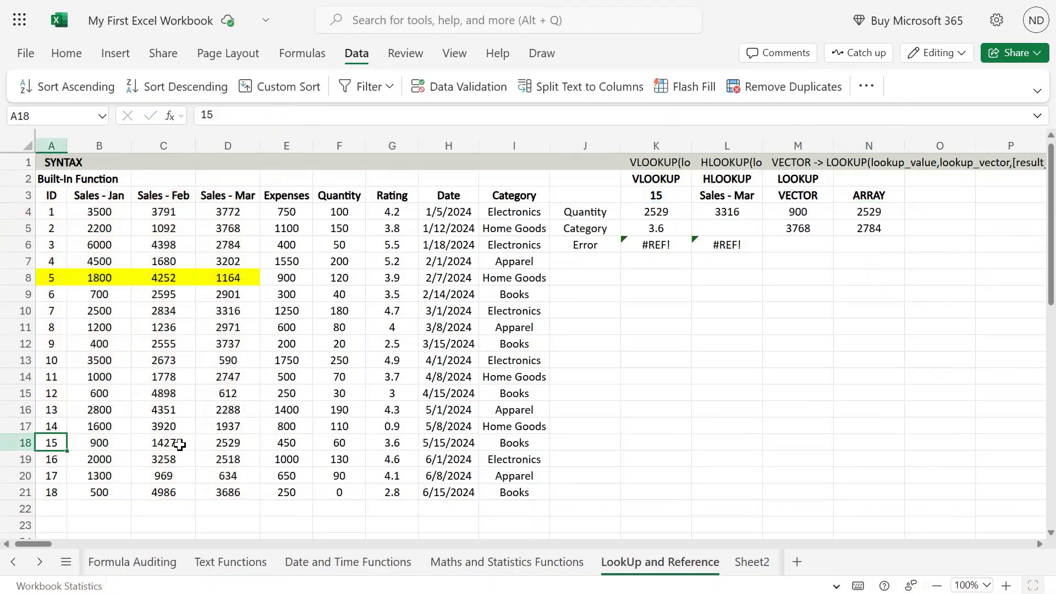
click(243, 444)
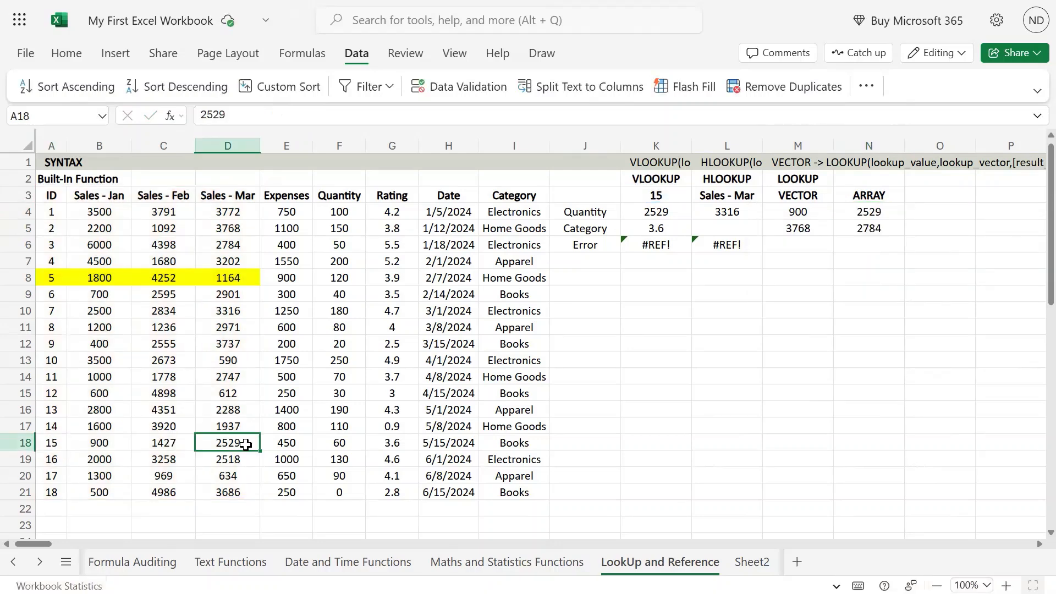
- Set the array in the N4 LOOKUP formula to A3:E21 to include the Expenses column
double_click(874, 213)
click(928, 213)
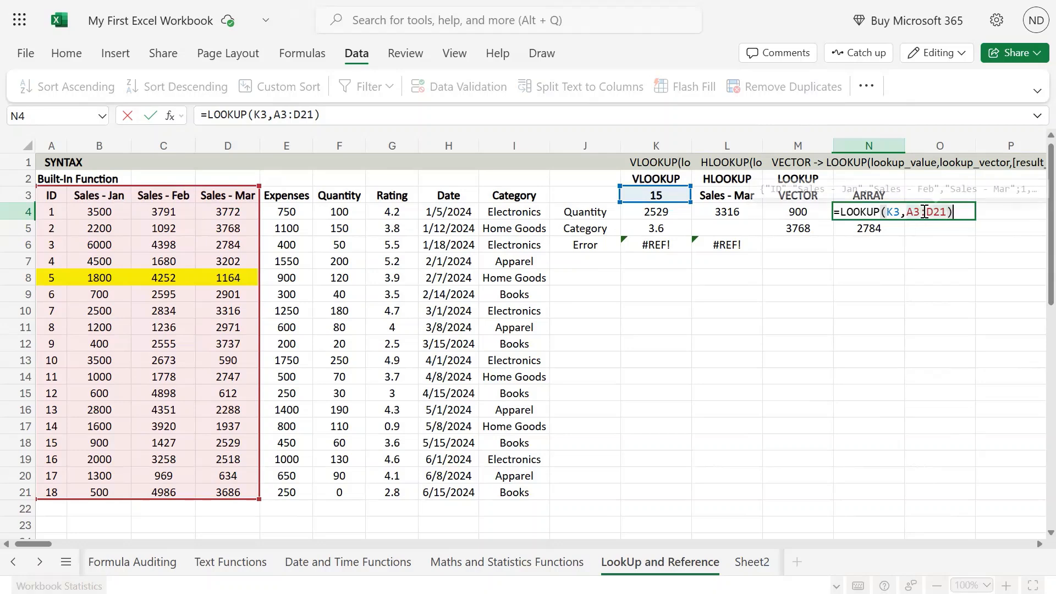
drag(928, 213, 942, 212)
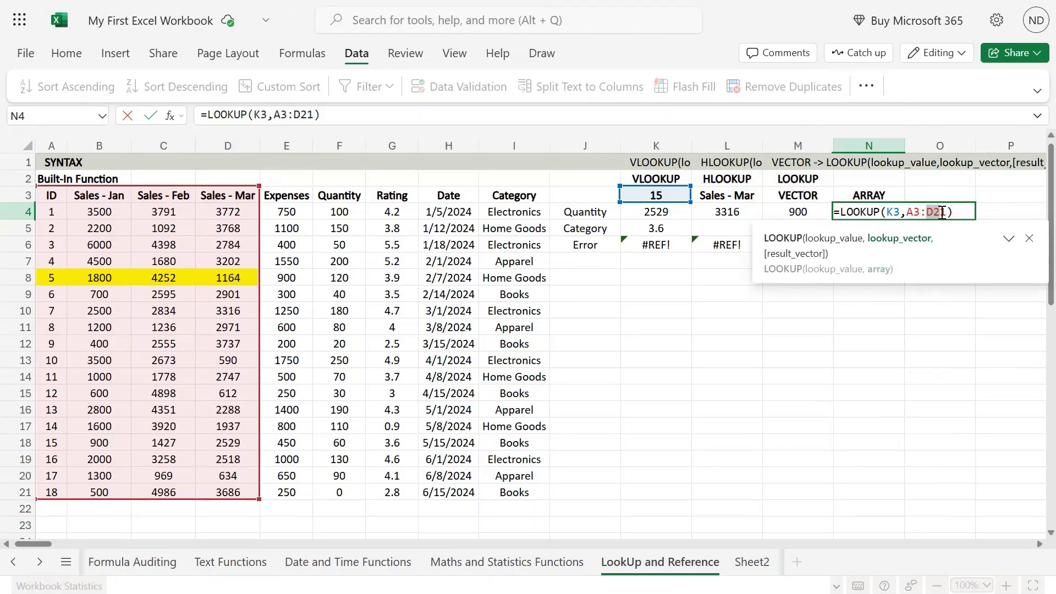
key(Left)
key(BackSpace)
text(E)
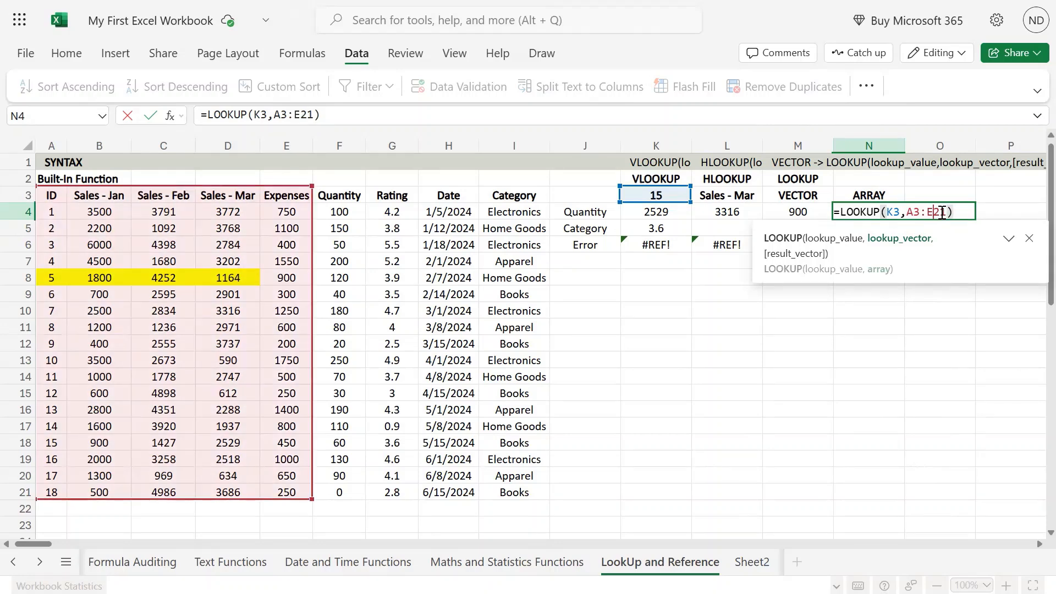
key(Return)
- Review the revised formula in N4 and the VECTOR and ARRAY headings above the LOOKUP results
double_click(941, 213)
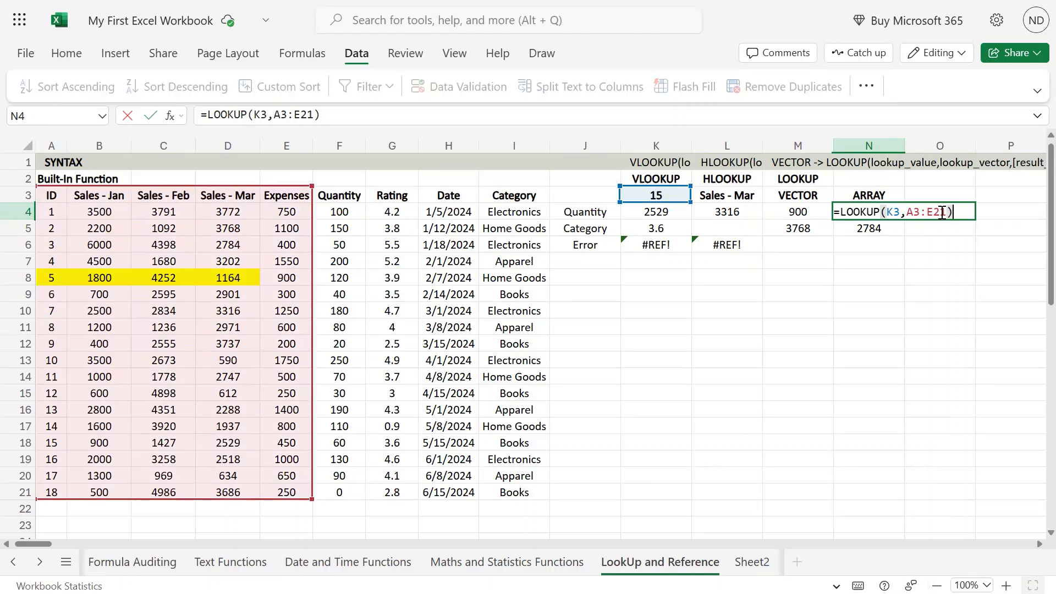
key(Escape)
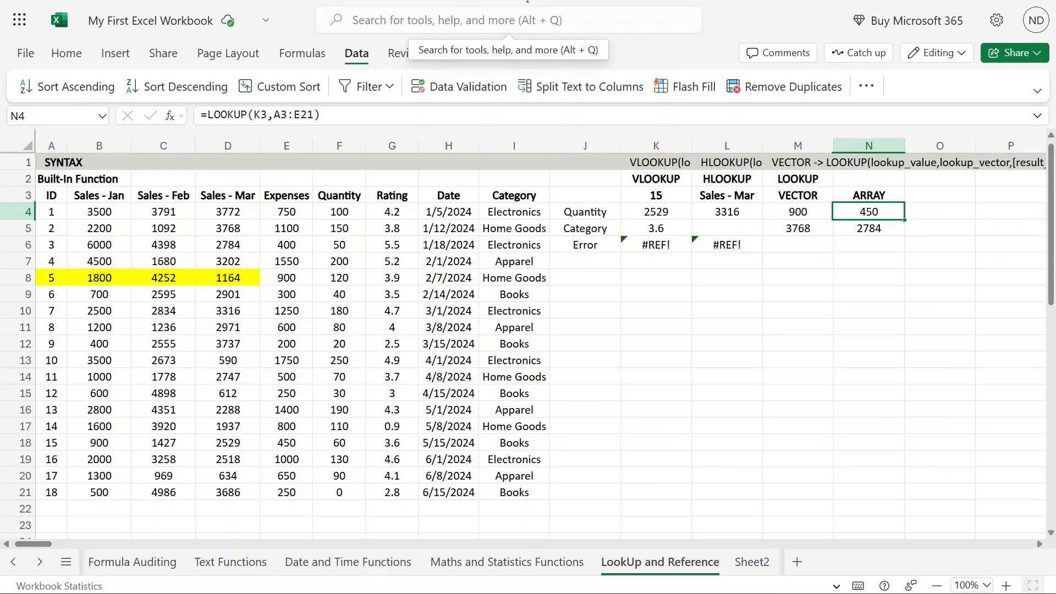
click(802, 196)
click(862, 192)
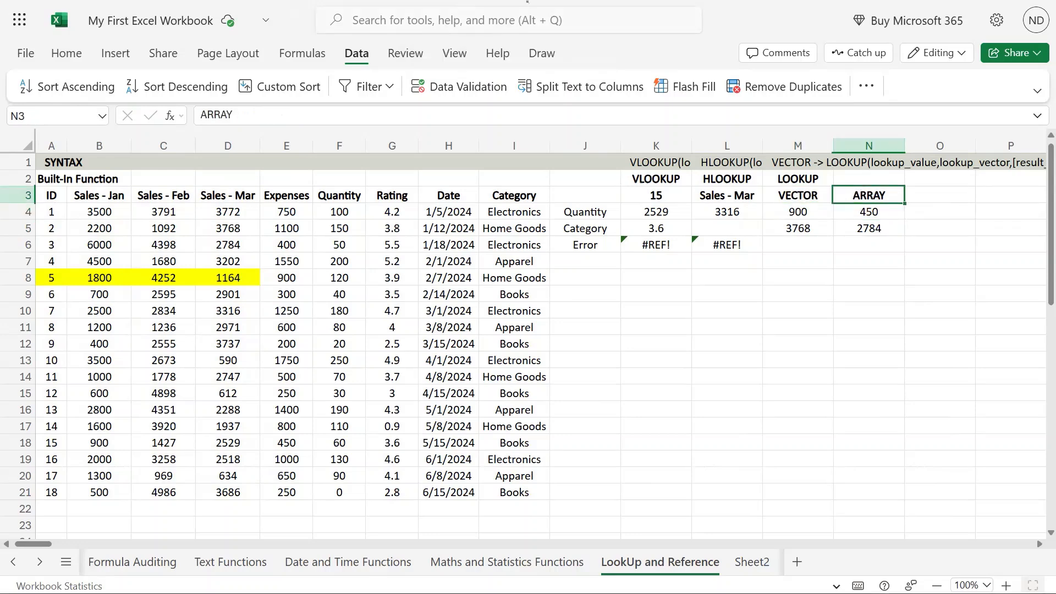